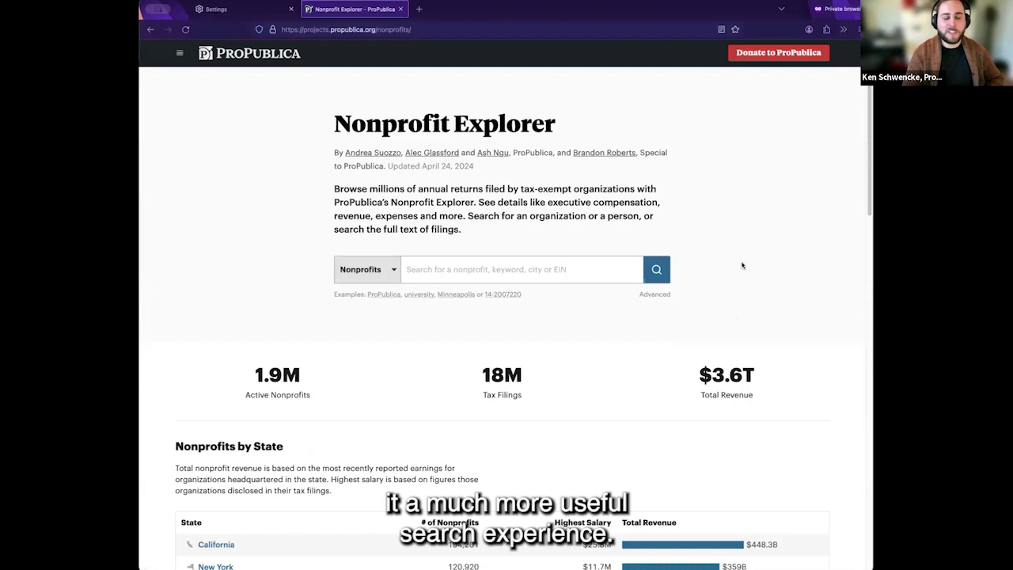
- Review the Nonprofit Explorer headline totals and the Nonprofits by State table
scroll(742, 265, "down", 3)
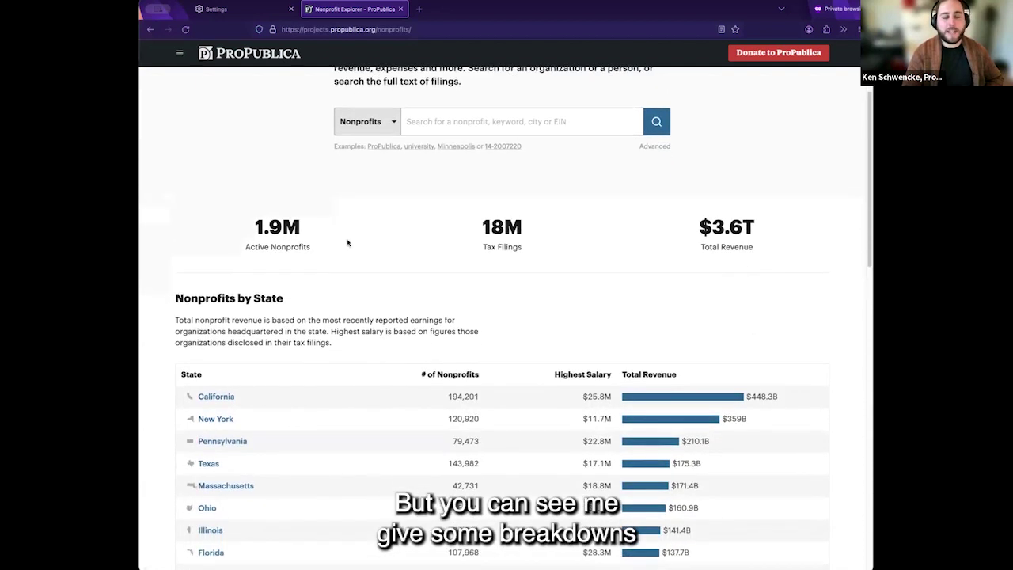
scroll(348, 246, "down", 2)
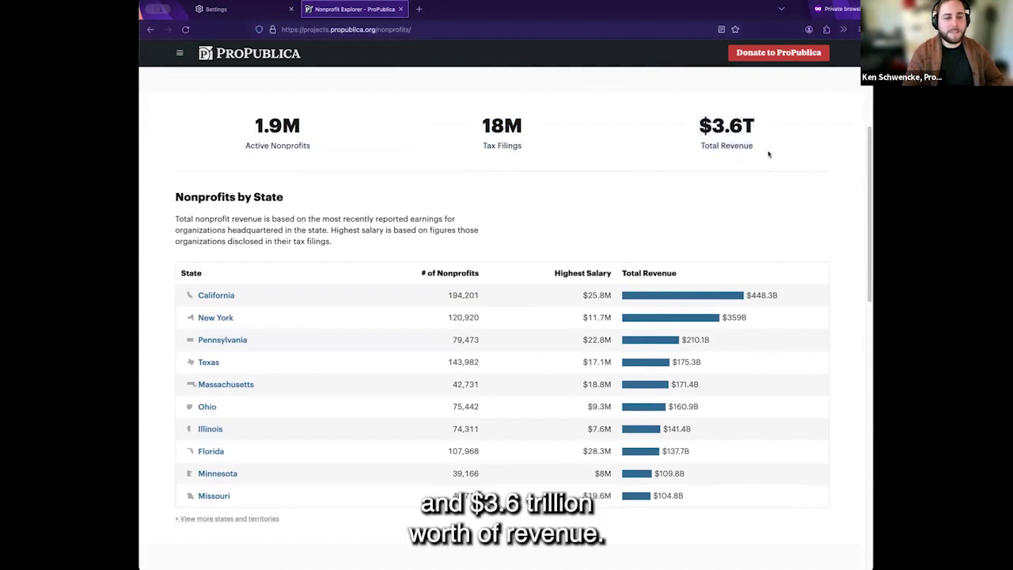
scroll(636, 147, "down", 2)
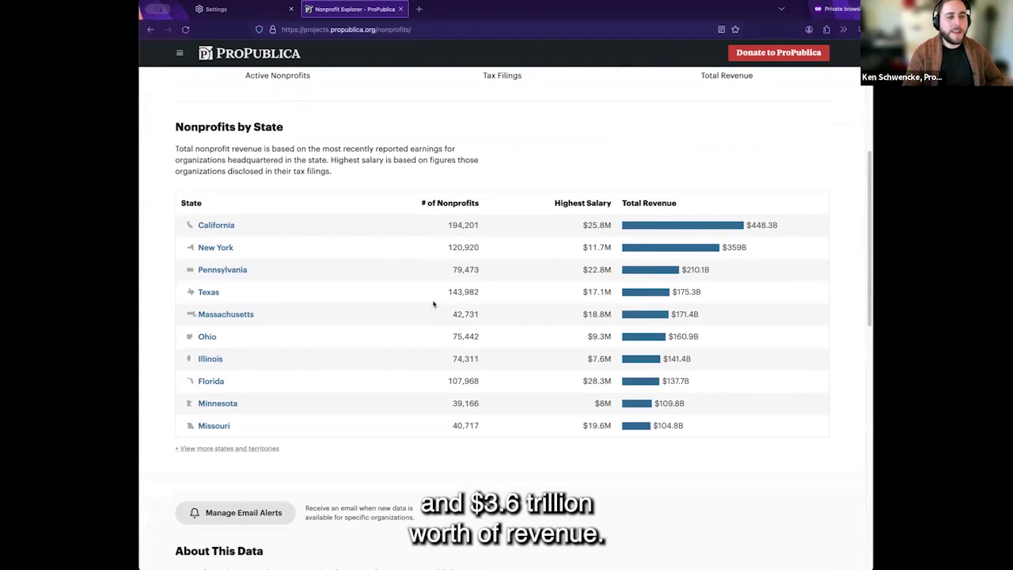
scroll(455, 261, "down", 1)
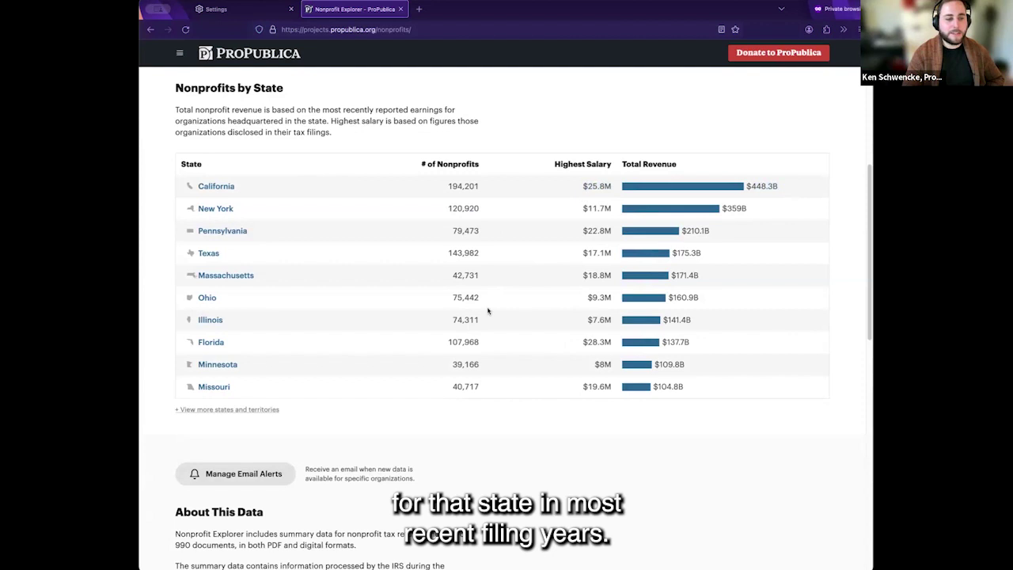
- Under About This Data, expand the API, Get the Data, Which Organizations Are Here? and Types of Nonprofits sections
scroll(488, 311, "down", 5)
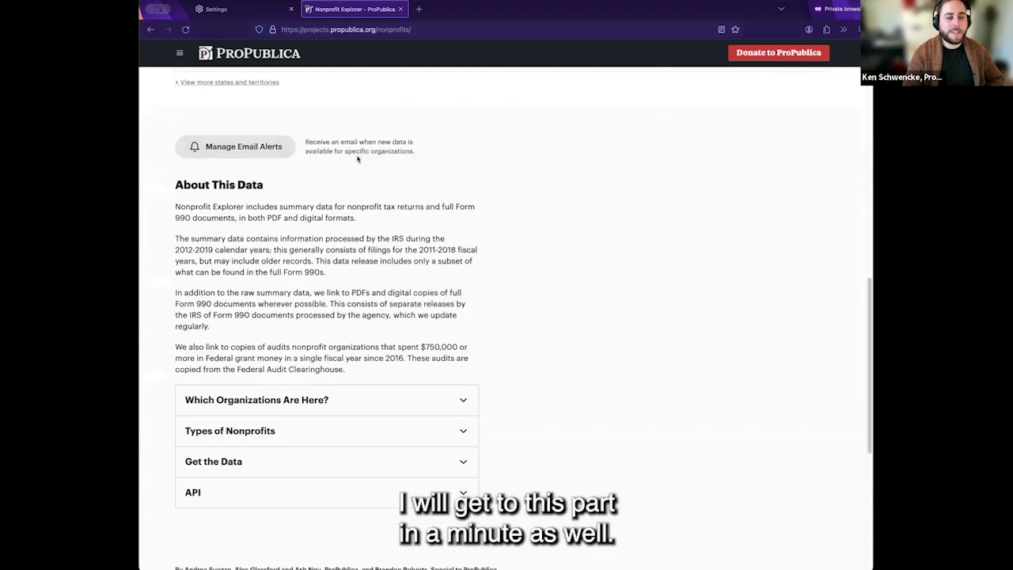
scroll(357, 160, "down", 2)
scroll(514, 351, "up", 1)
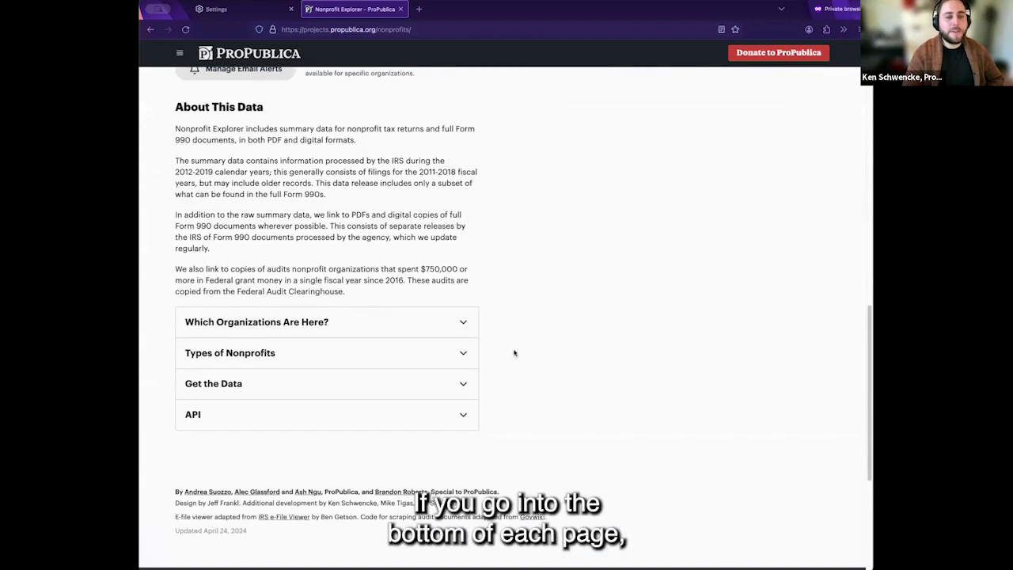
left_click(462, 418)
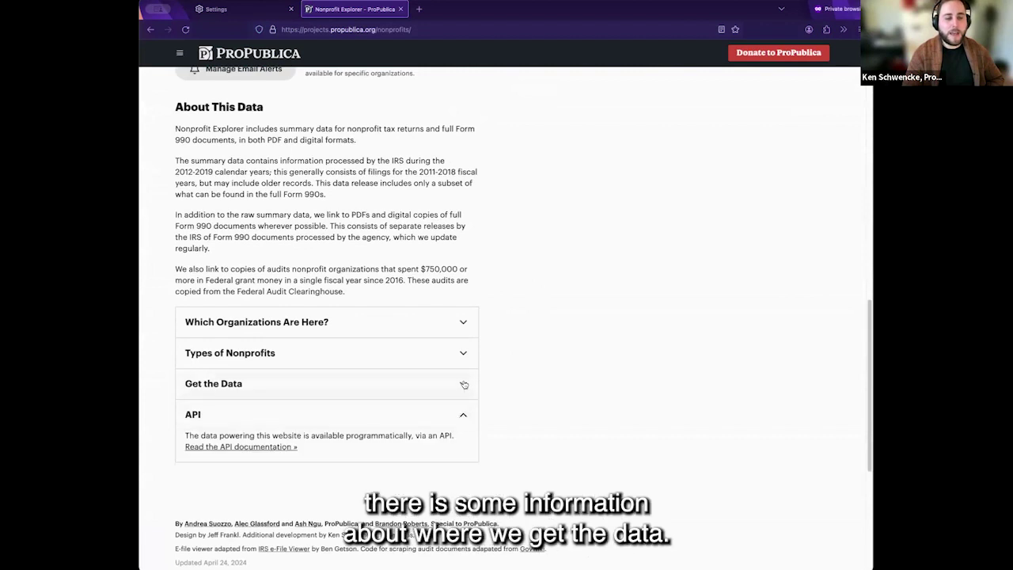
left_click(464, 384)
scroll(332, 356, "down", 3)
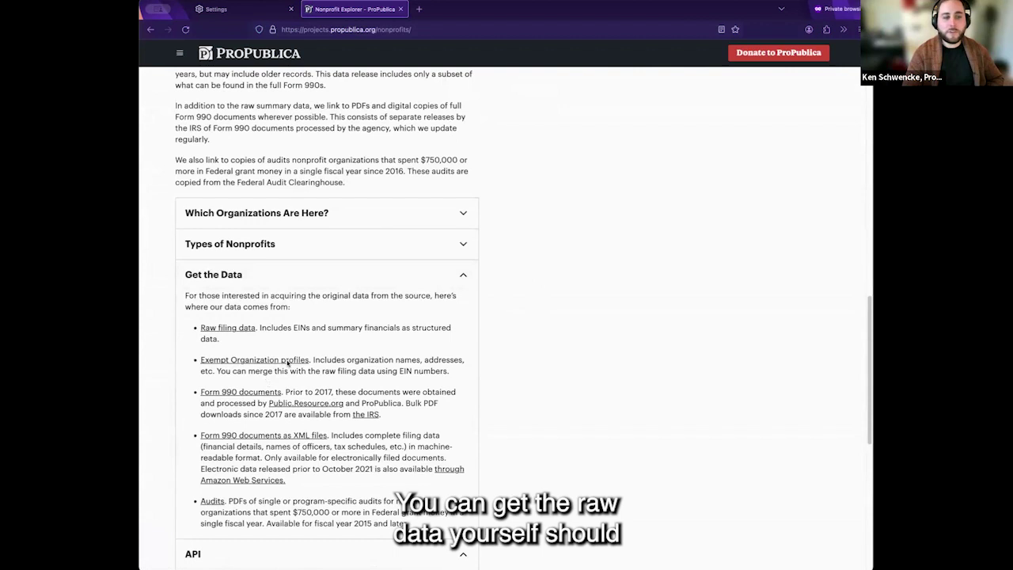
scroll(338, 447, "down", 1)
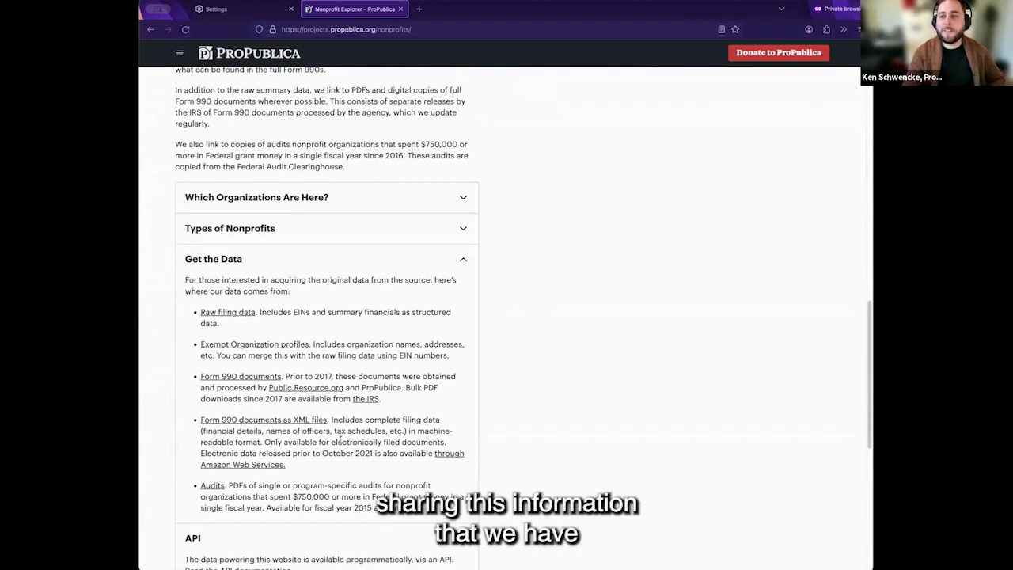
left_click(429, 204)
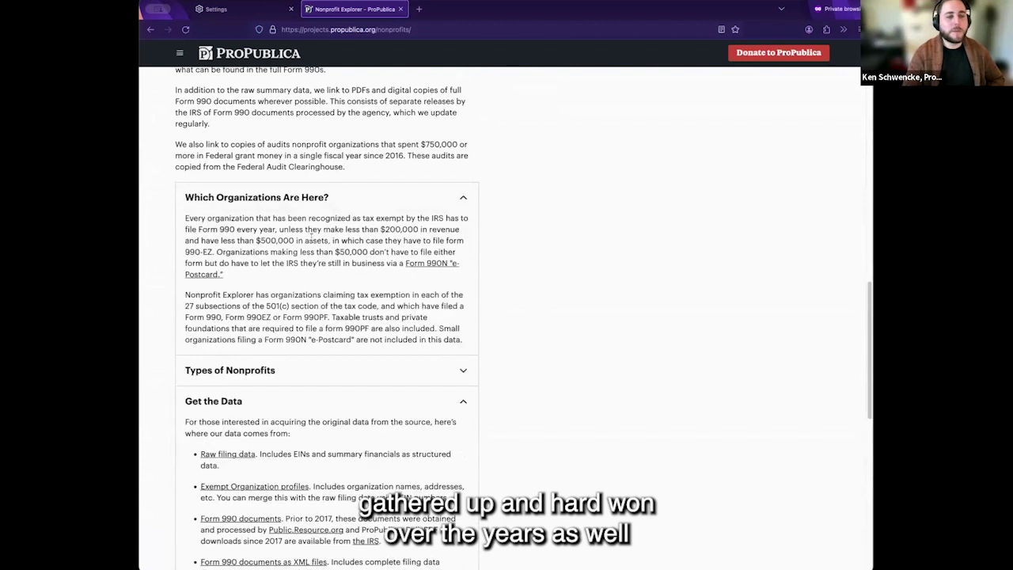
left_click(383, 370)
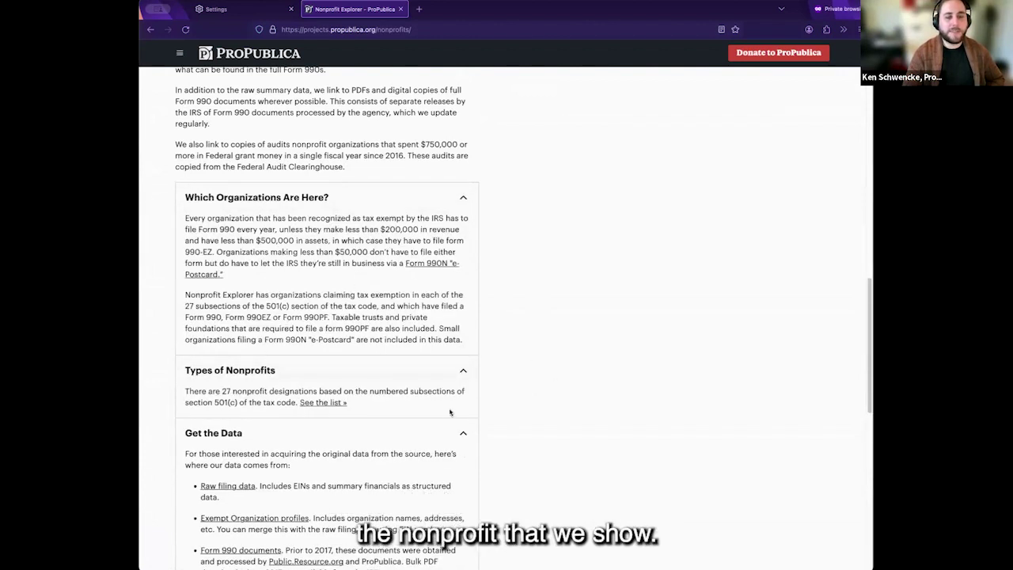
- Open the New York page from the Nonprofits by State table
scroll(558, 307, "up", 10)
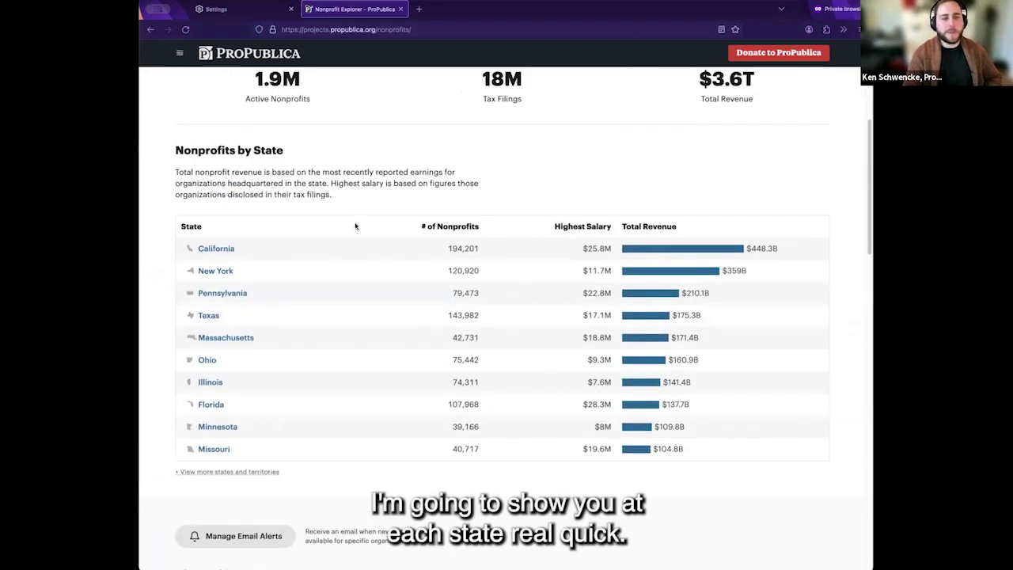
left_click(208, 274)
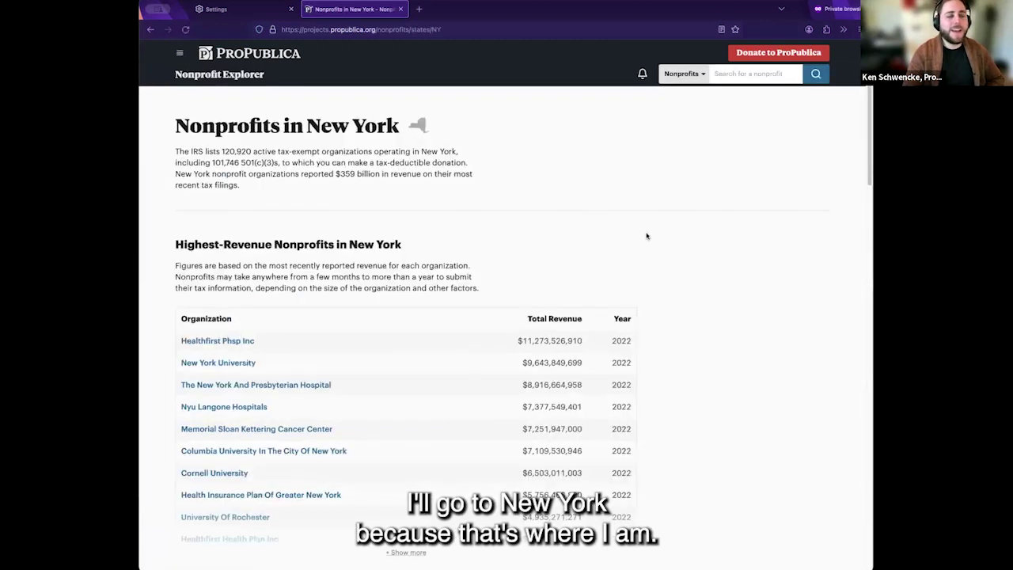
scroll(705, 260, "down", 1)
scroll(705, 259, "down", 1)
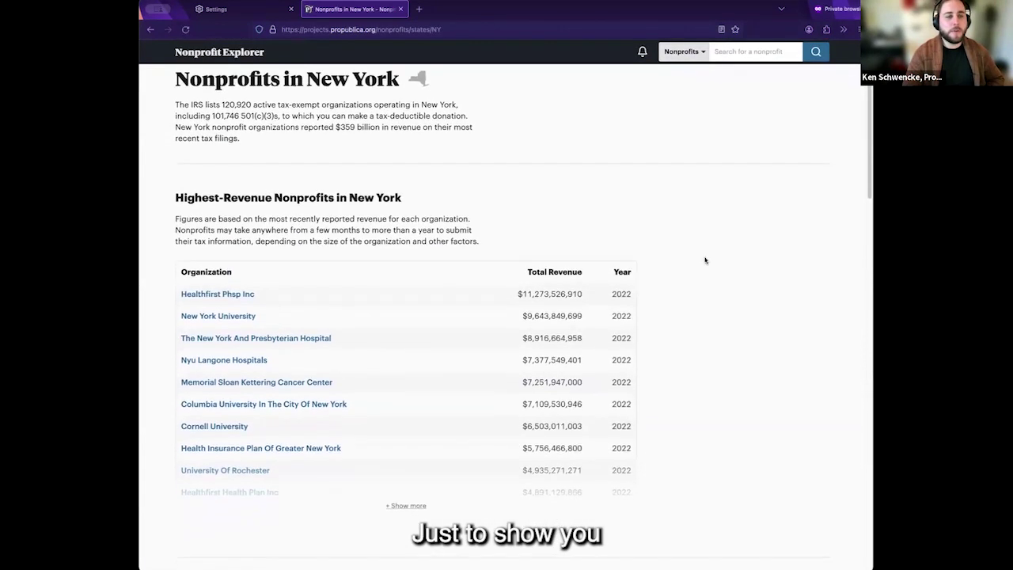
- Expand the Highest-Revenue Nonprofits in New York table to its full list and look through the organizations
scroll(705, 260, "down", 5)
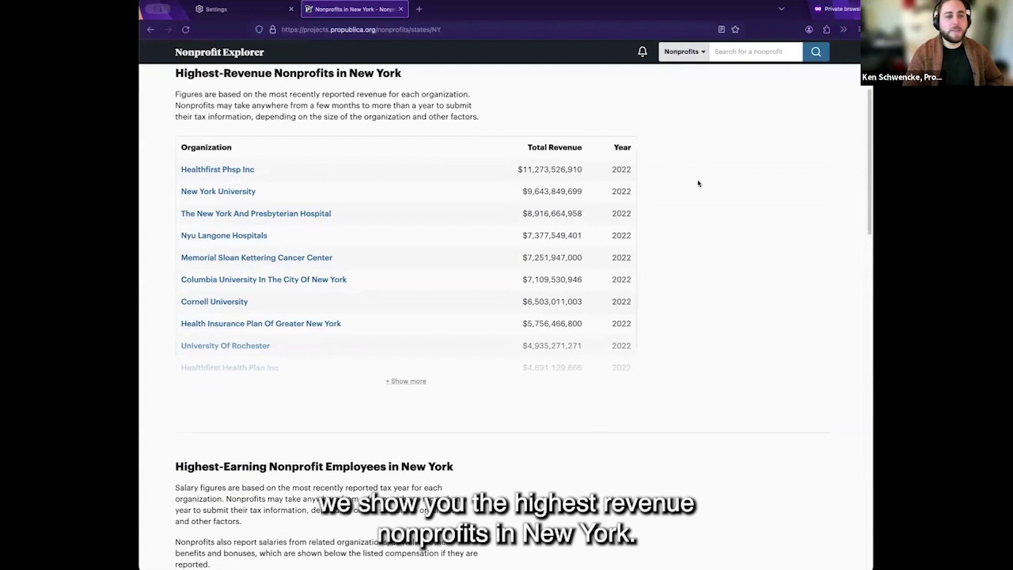
left_click(410, 380)
scroll(718, 238, "down", 2)
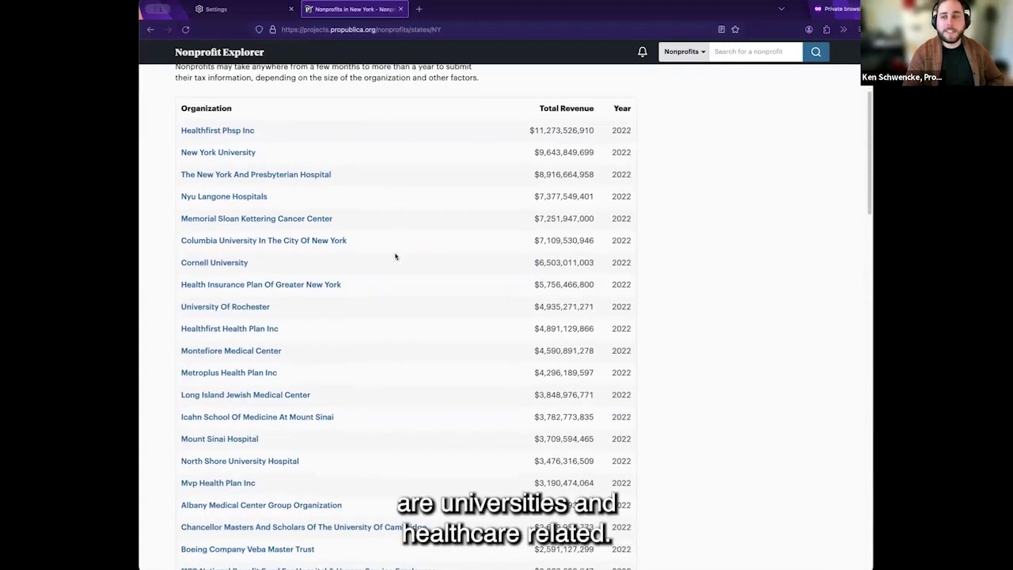
scroll(396, 251, "down", 4)
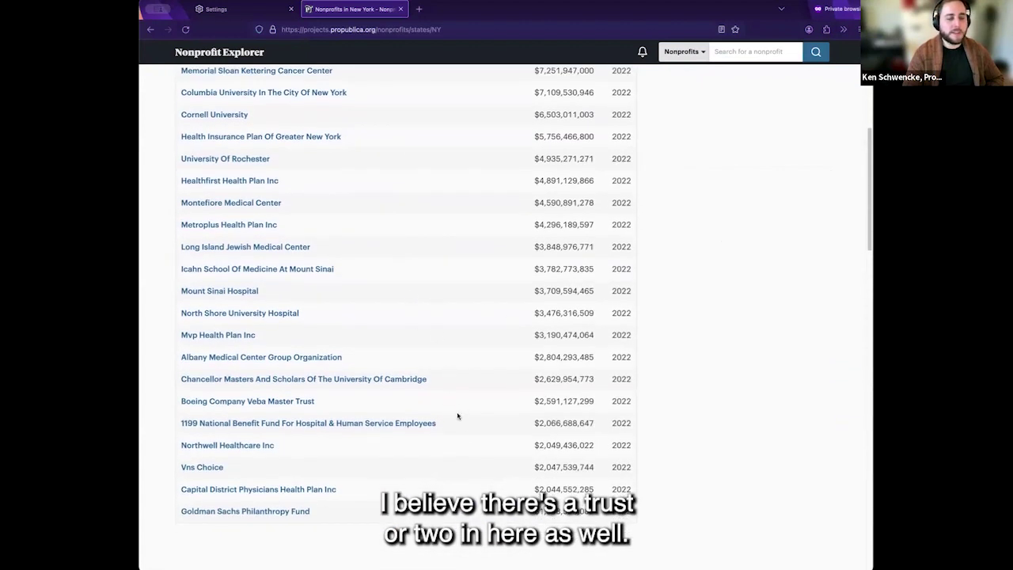
- Expand the Highest-Earning Nonprofit Employees in New York table and look over the compensation figures
scroll(492, 379, "down", 5)
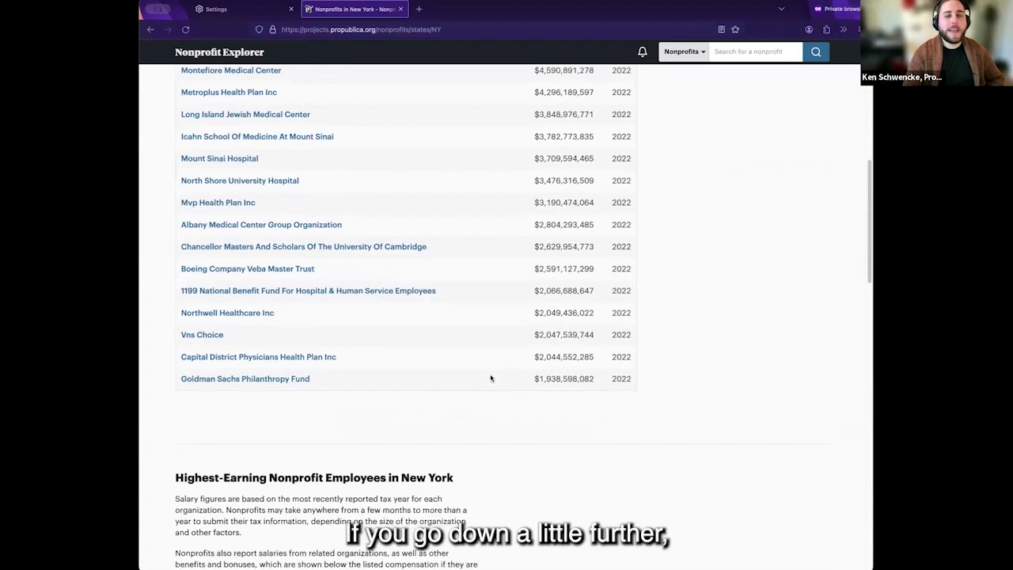
scroll(490, 378, "down", 5)
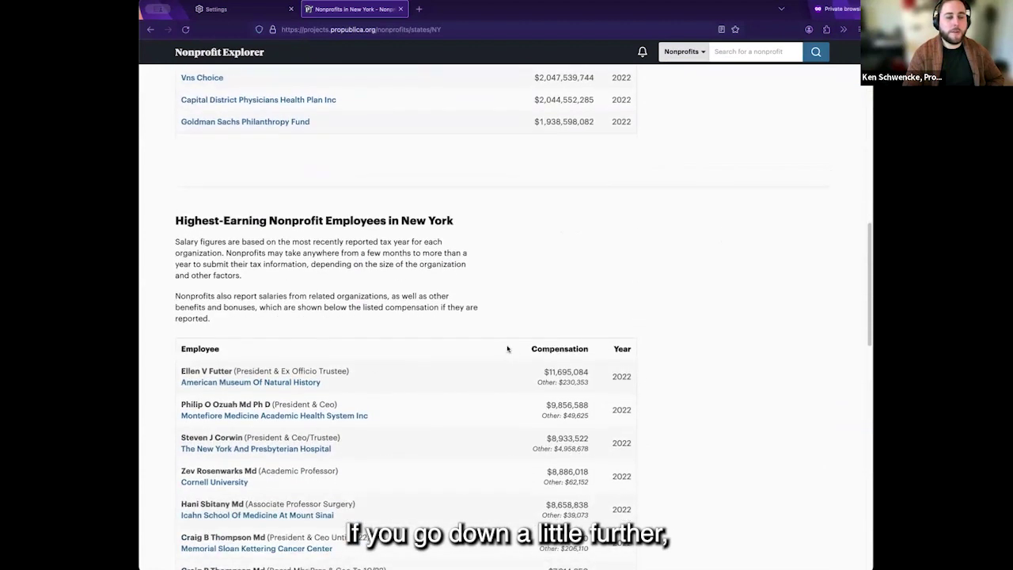
scroll(495, 316, "down", 3)
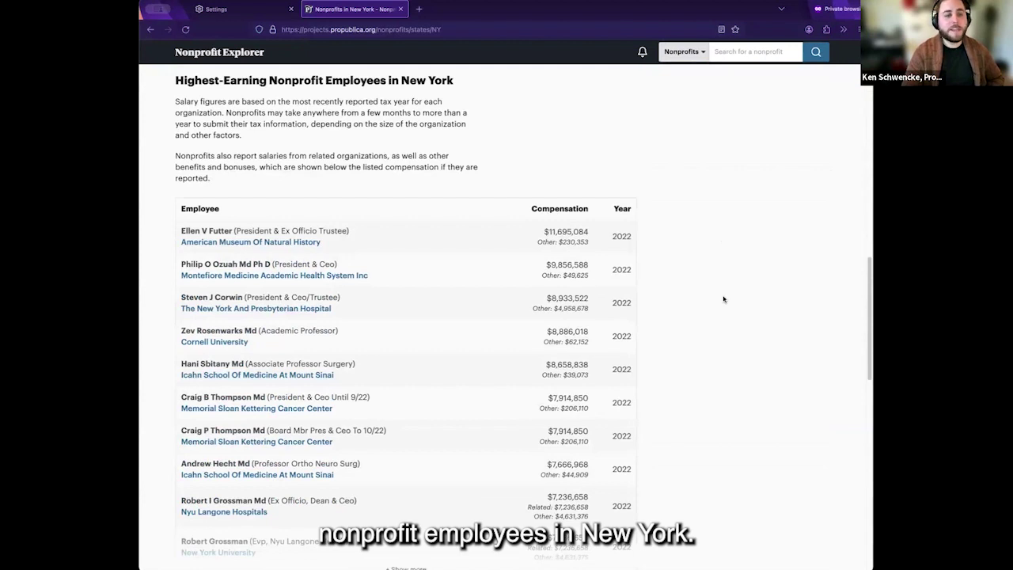
scroll(673, 309, "down", 1)
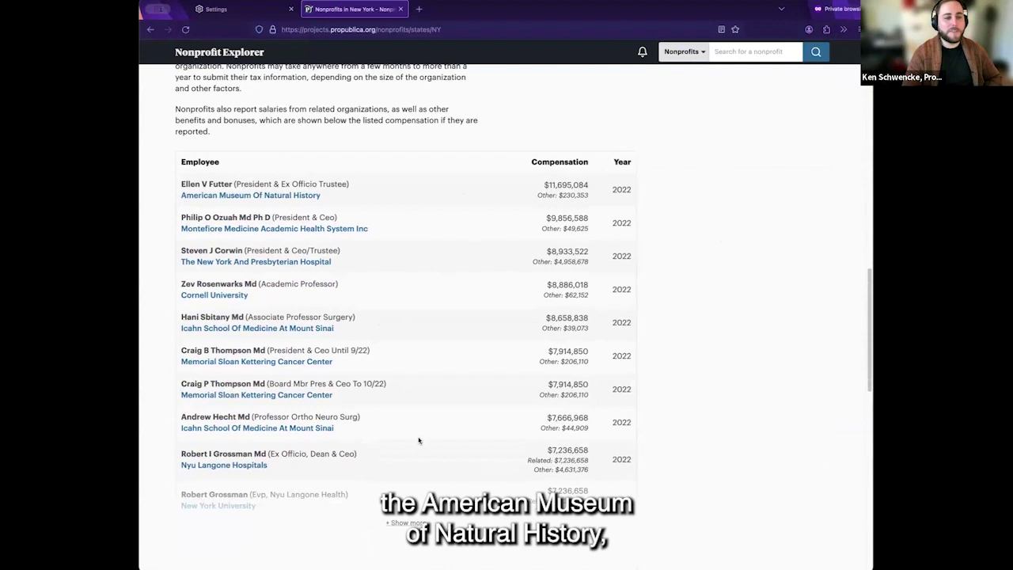
left_click(402, 526)
scroll(449, 343, "down", 1)
scroll(451, 328, "up", 1)
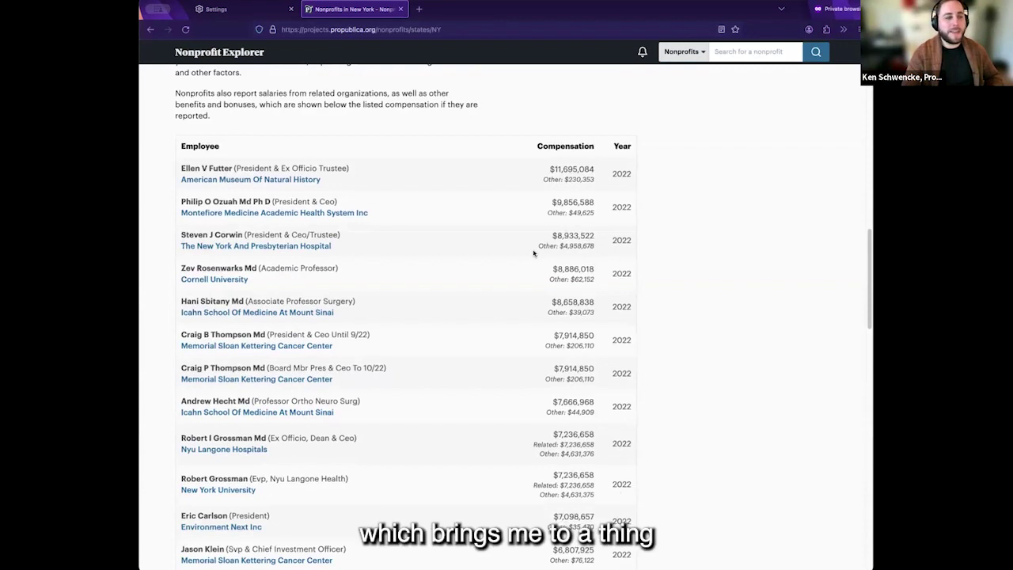
scroll(535, 252, "down", 1)
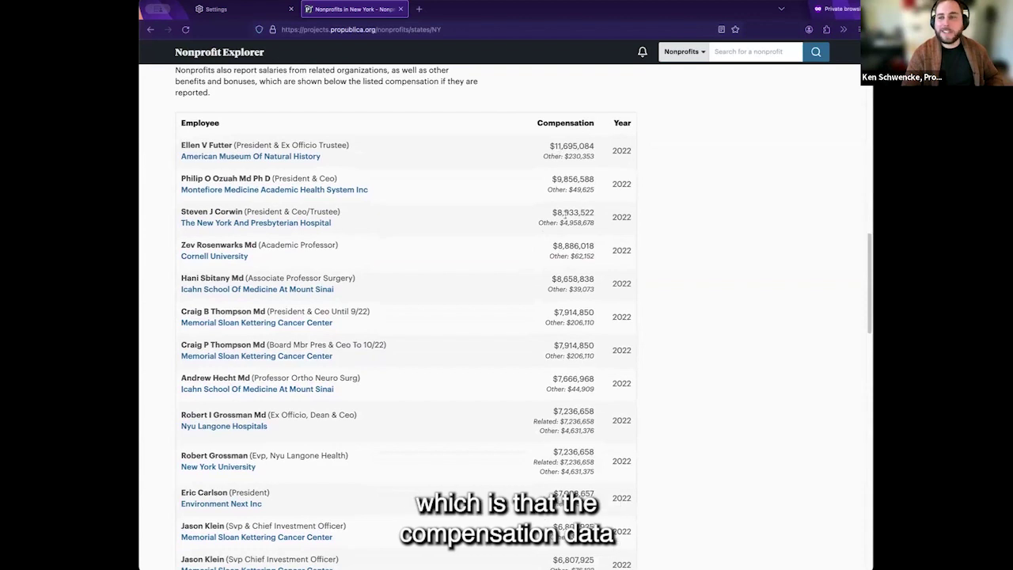
- Highlight the top-earning employee's row and open the page of the American Museum of Natural History
left_click_drag(181, 146, 593, 149)
left_click(363, 143)
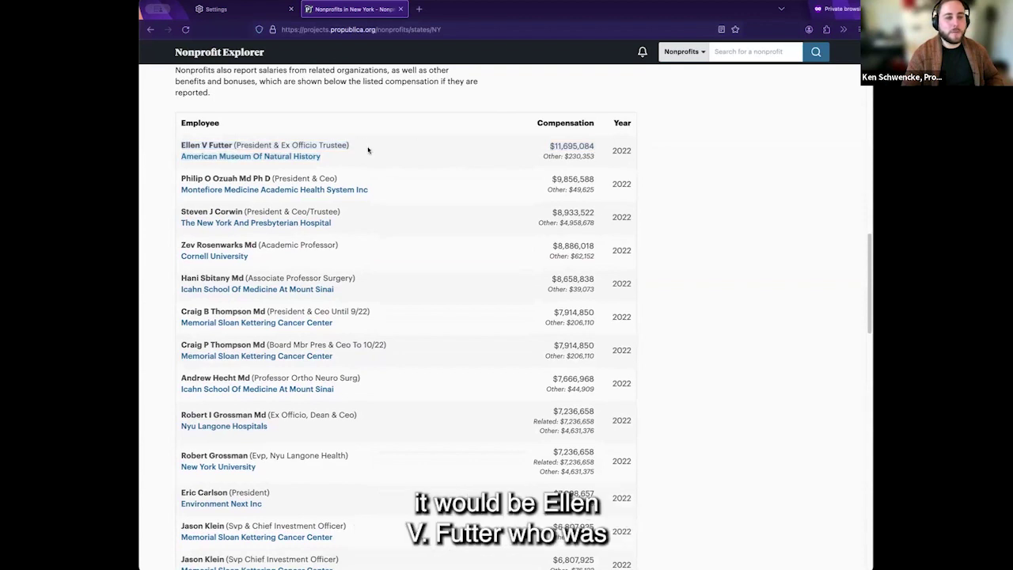
left_click(224, 158)
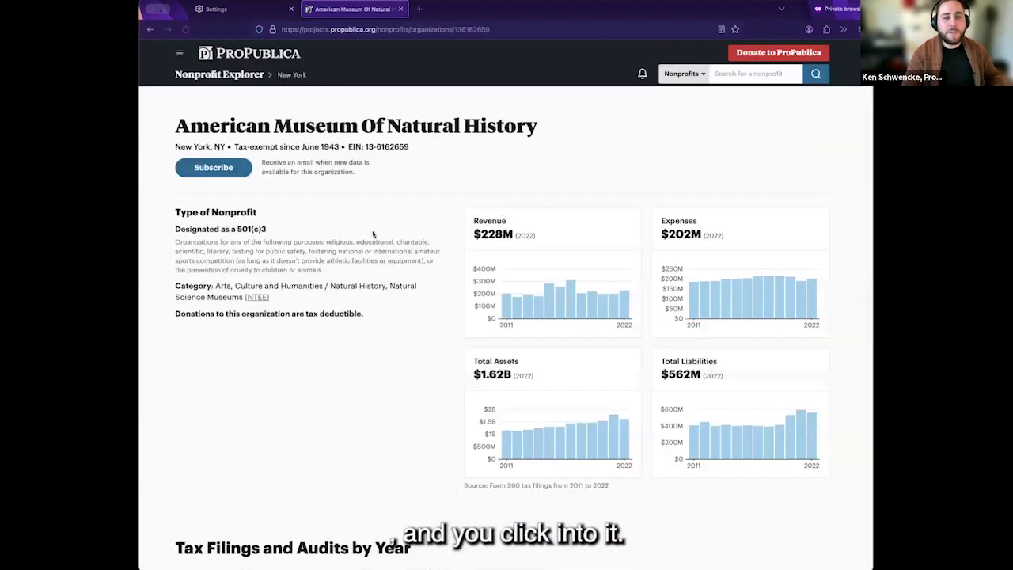
- Review the museum's nonprofit type and its revenue, expenses, total assets and total liabilities charts
scroll(368, 231, "down", 2)
scroll(368, 228, "up", 1)
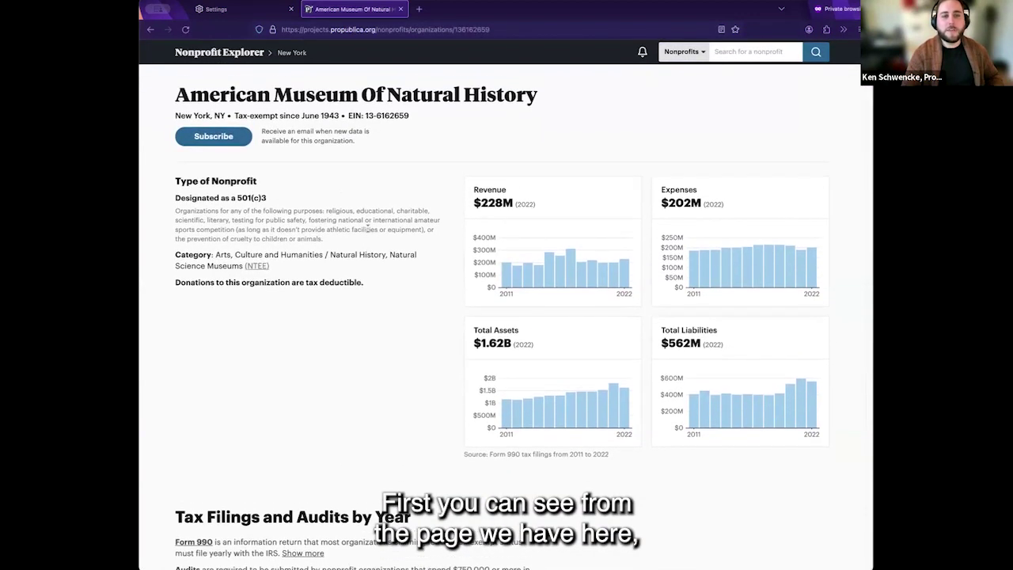
scroll(368, 230, "down", 1)
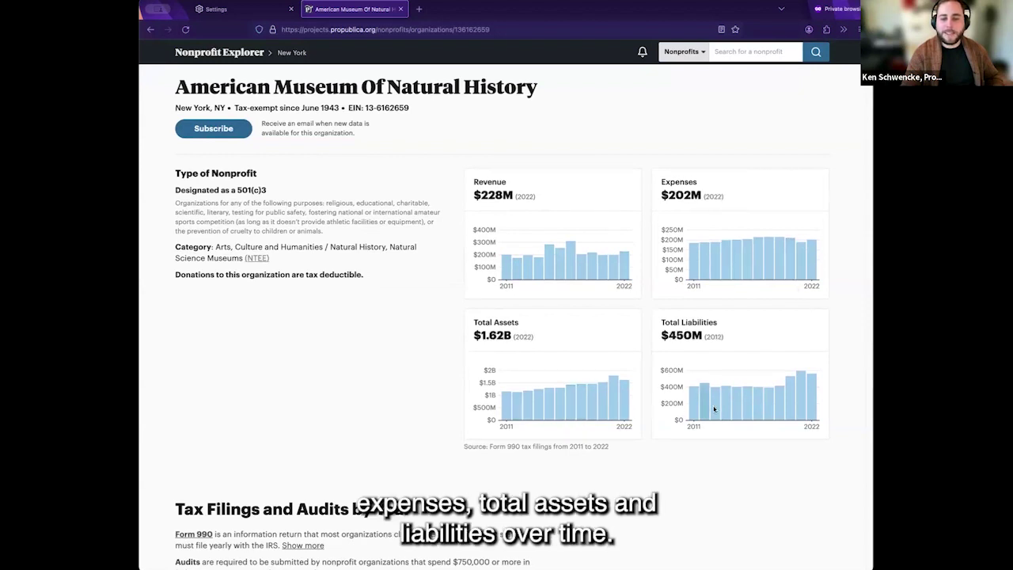
- Examine the museum's fiscal year 2022 filing summary, including its expenses and notable sources of revenue
scroll(418, 350, "down", 3)
scroll(558, 296, "down", 4)
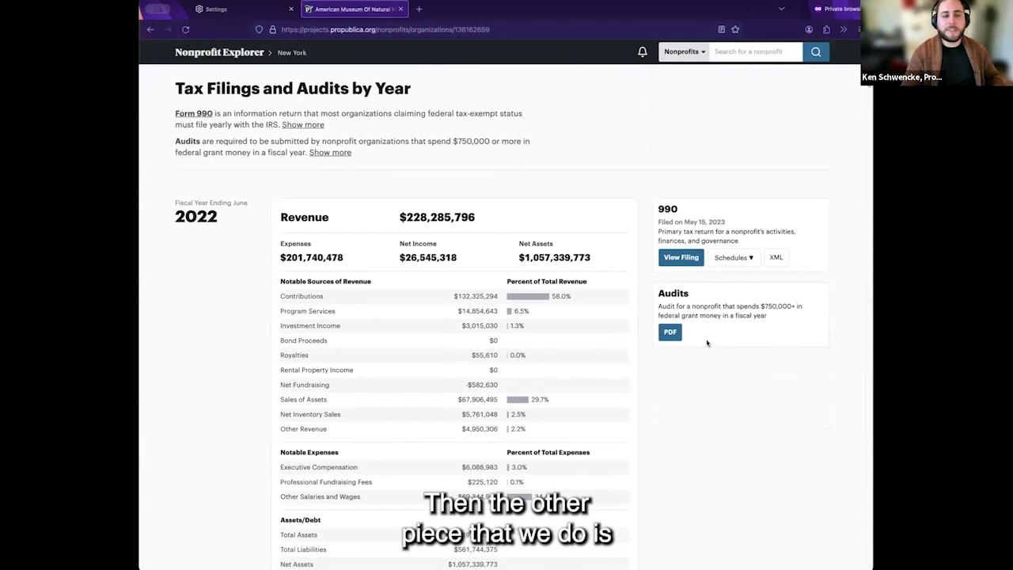
scroll(708, 344, "down", 1)
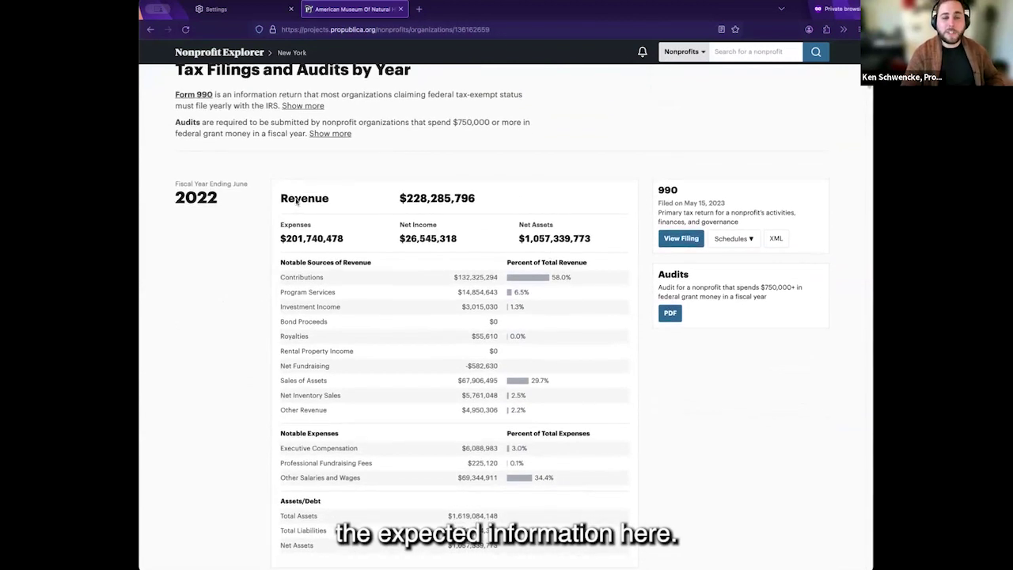
scroll(296, 201, "down", 1)
left_click_drag(281, 250, 403, 269)
left_click(402, 269)
scroll(326, 274, "down", 1)
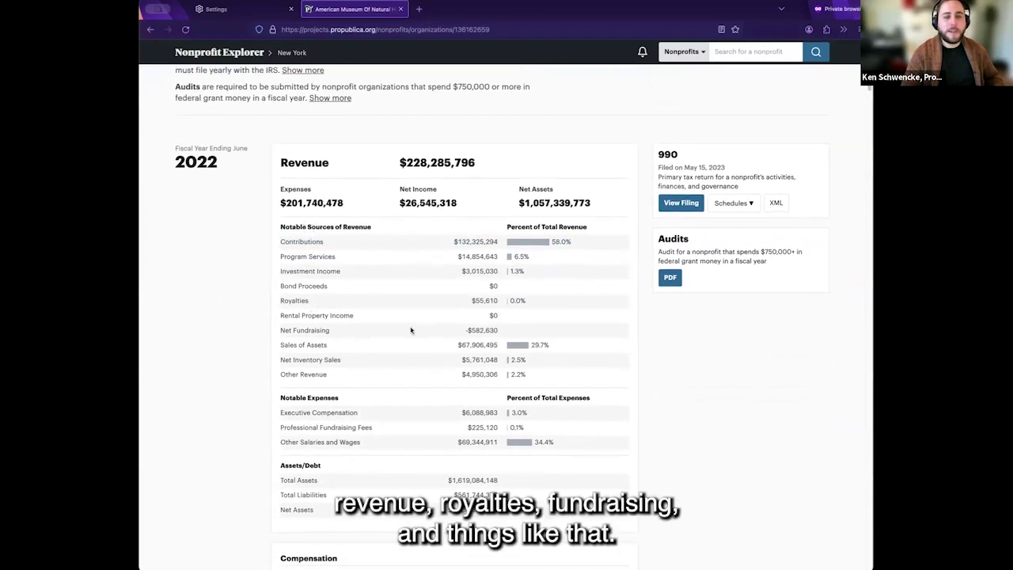
scroll(368, 396, "down", 1)
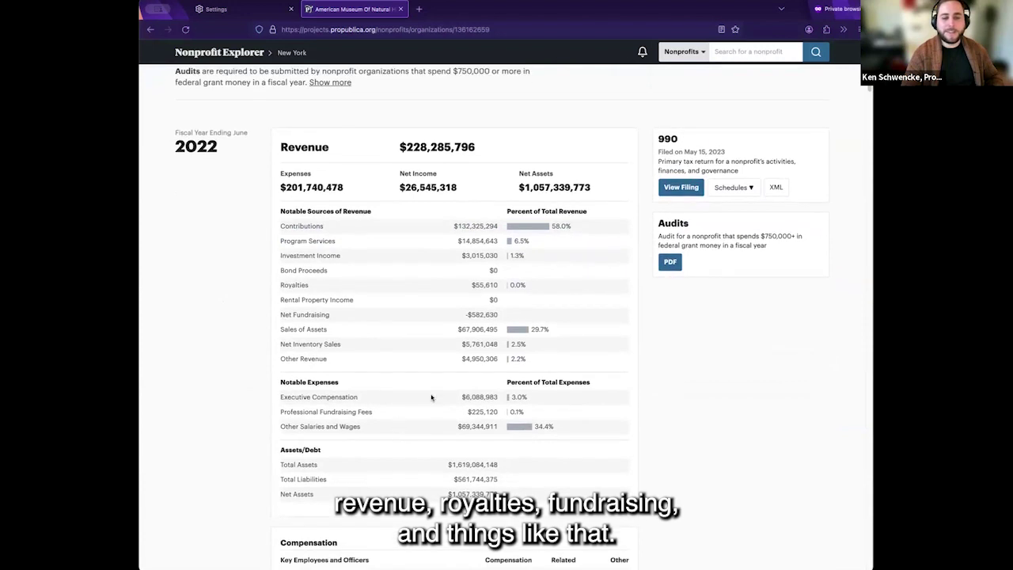
- Examine the 2022 Compensation section and highlight the row of the highest-paid officer
scroll(412, 309, "down", 5)
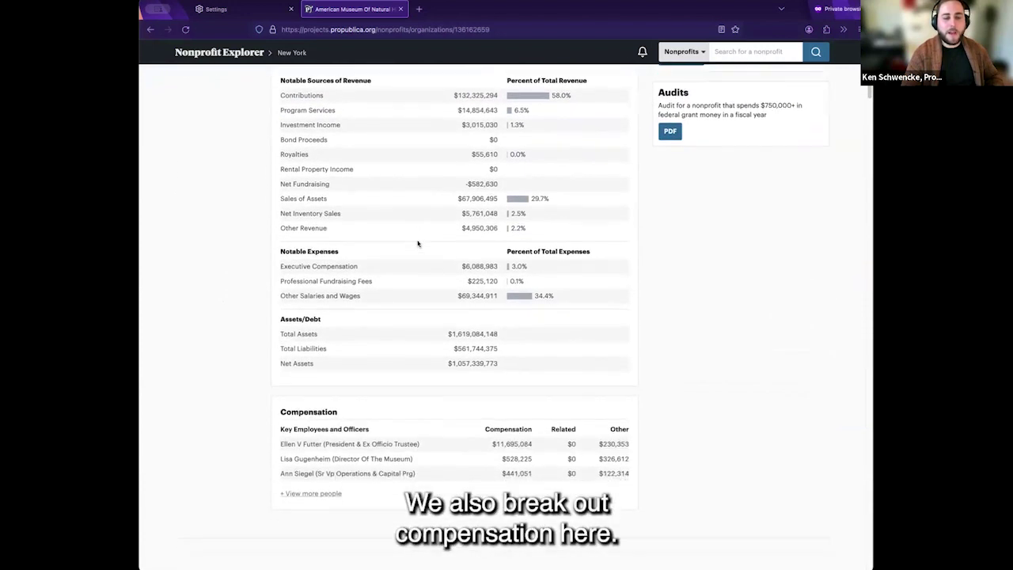
scroll(418, 233, "down", 2)
scroll(380, 309, "down", 1)
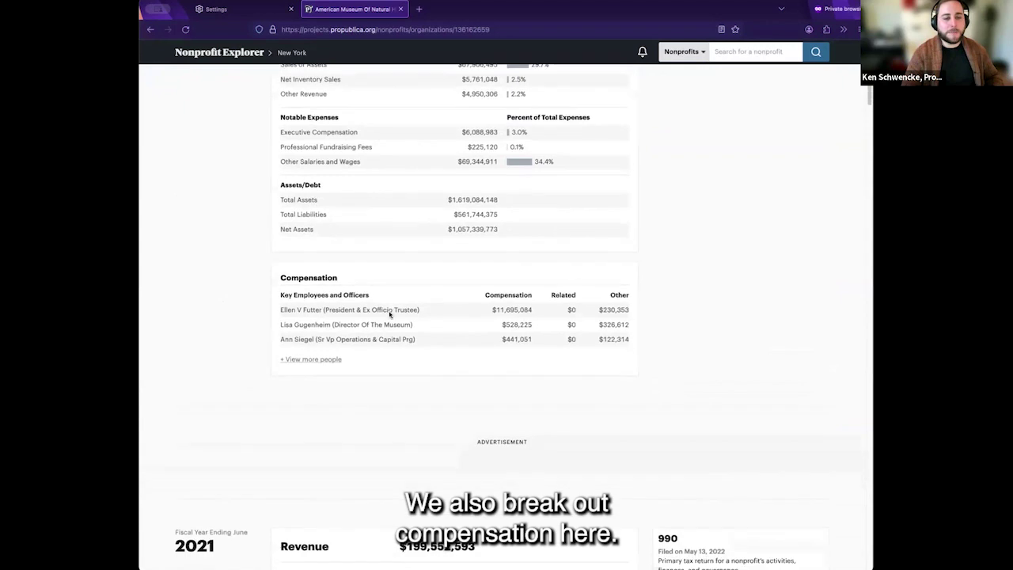
left_click_drag(281, 292, 556, 294)
left_click(342, 286)
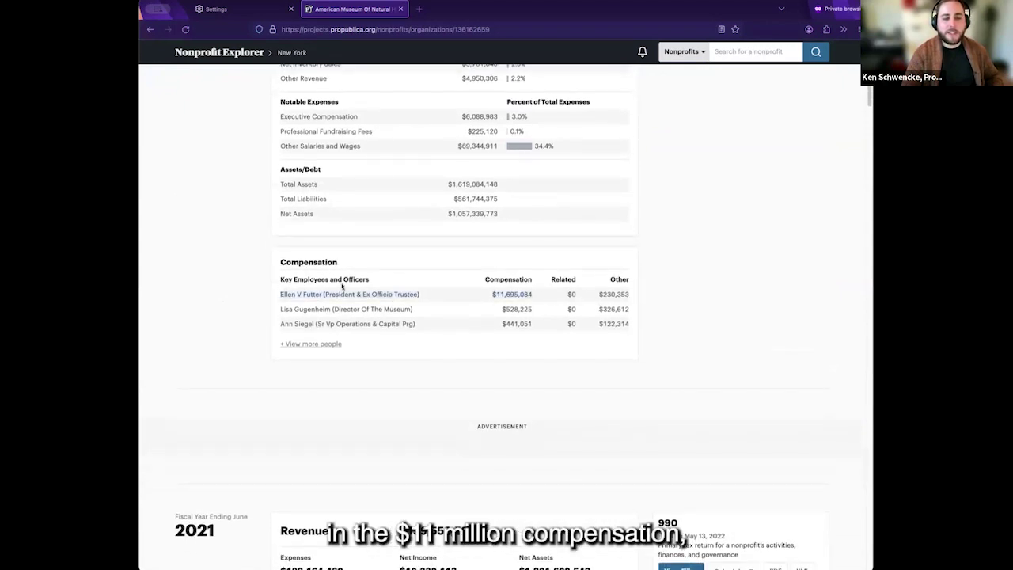
scroll(224, 296, "down", 10)
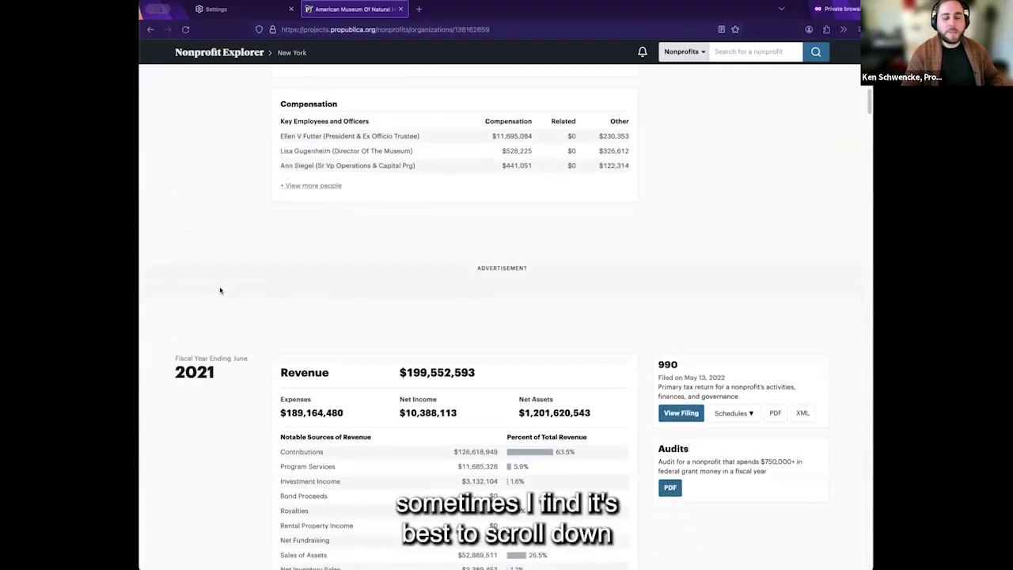
- Compare the executive compensation in the museum's 2021 and 2020 filings with 2022, highlighting text in the Compensation sections along the way
scroll(221, 288, "down", 2)
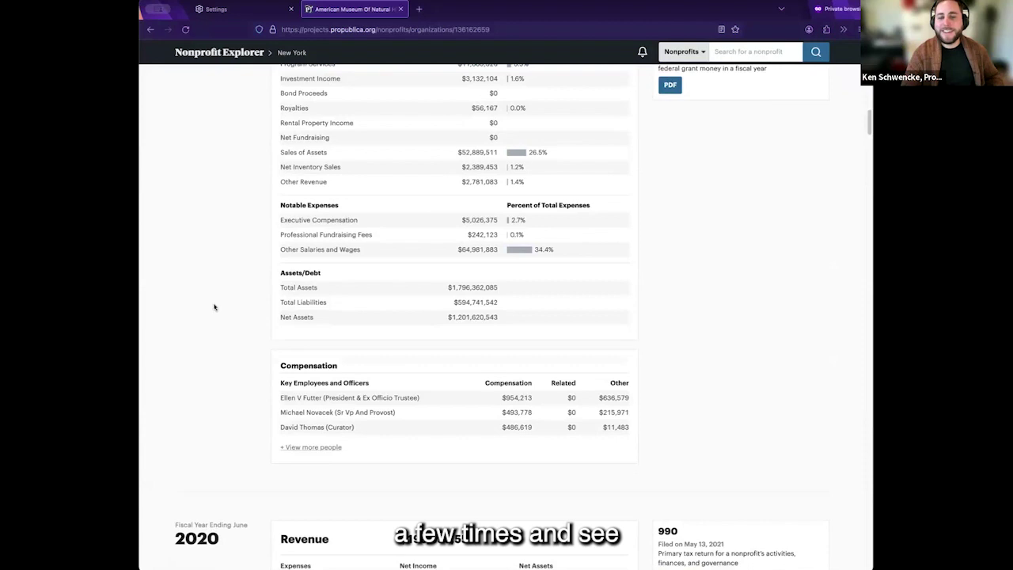
scroll(213, 308, "down", 1)
left_click_drag(281, 358, 557, 360)
left_click(584, 359)
scroll(498, 365, "down", 10)
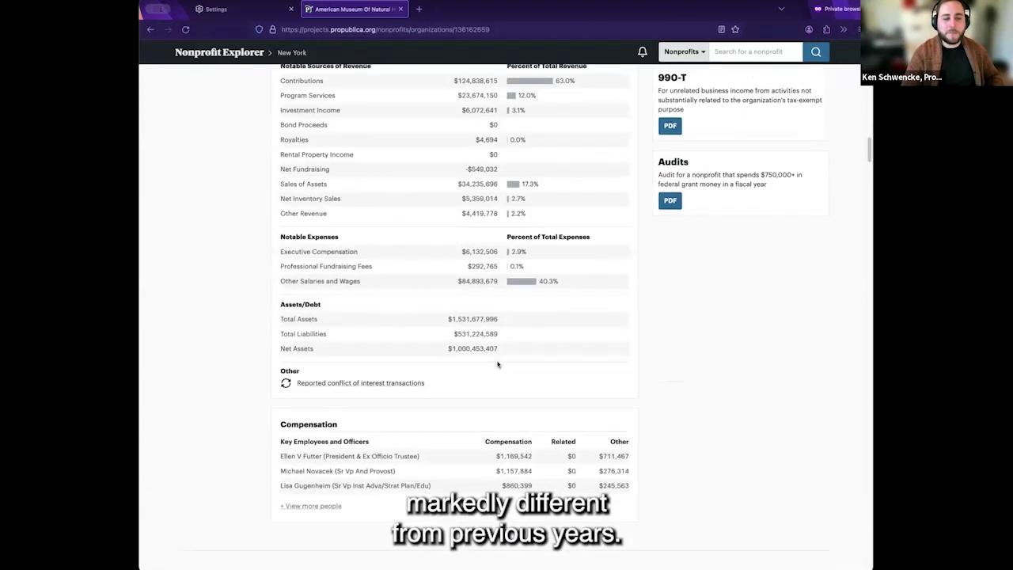
left_click_drag(410, 410, 470, 415)
scroll(534, 413, "up", 17)
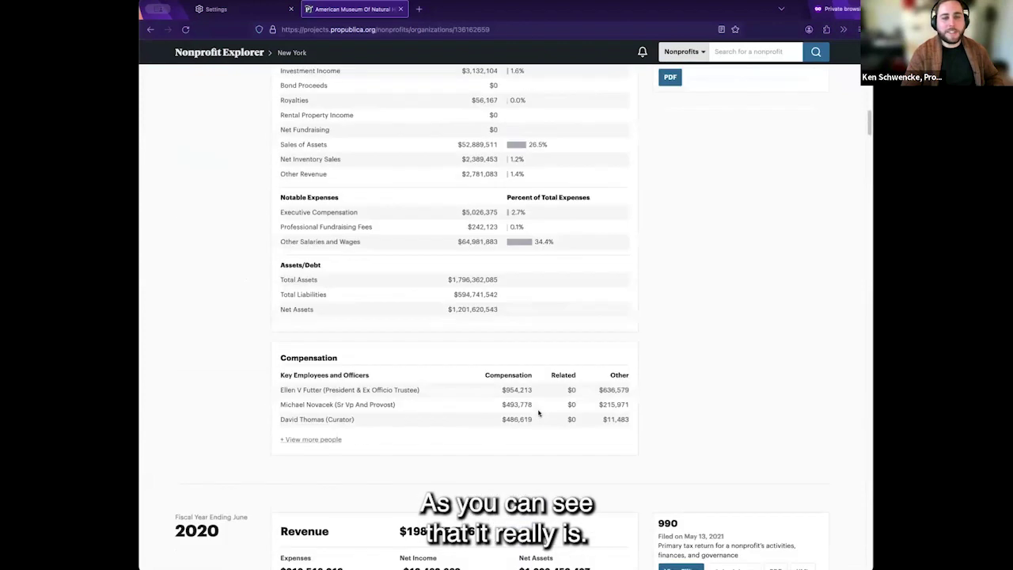
scroll(534, 414, "up", 6)
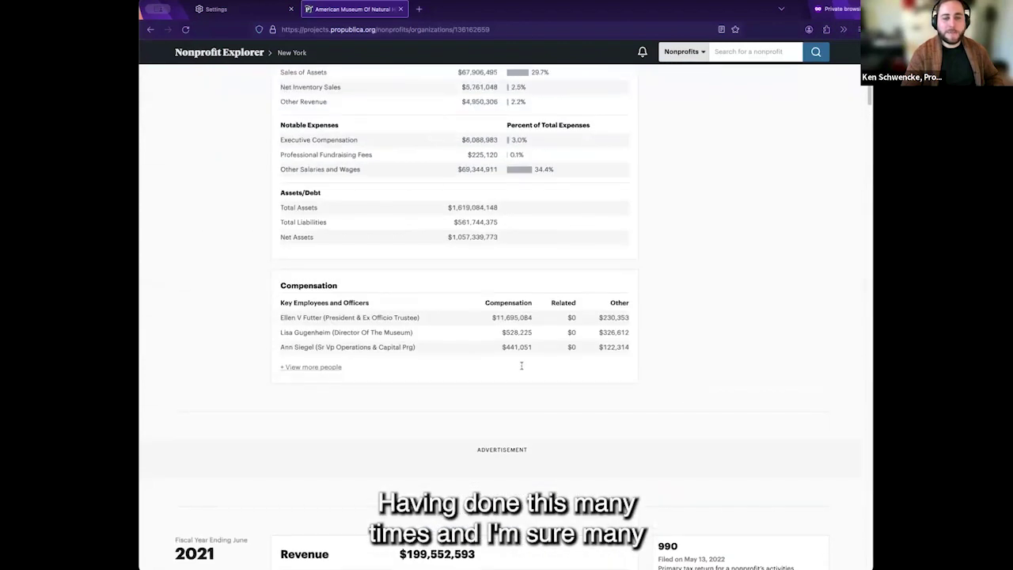
- Review the list of Form 990 schedules available for the museum's fiscal year 2022 filing without choosing one
scroll(537, 360, "up", 1)
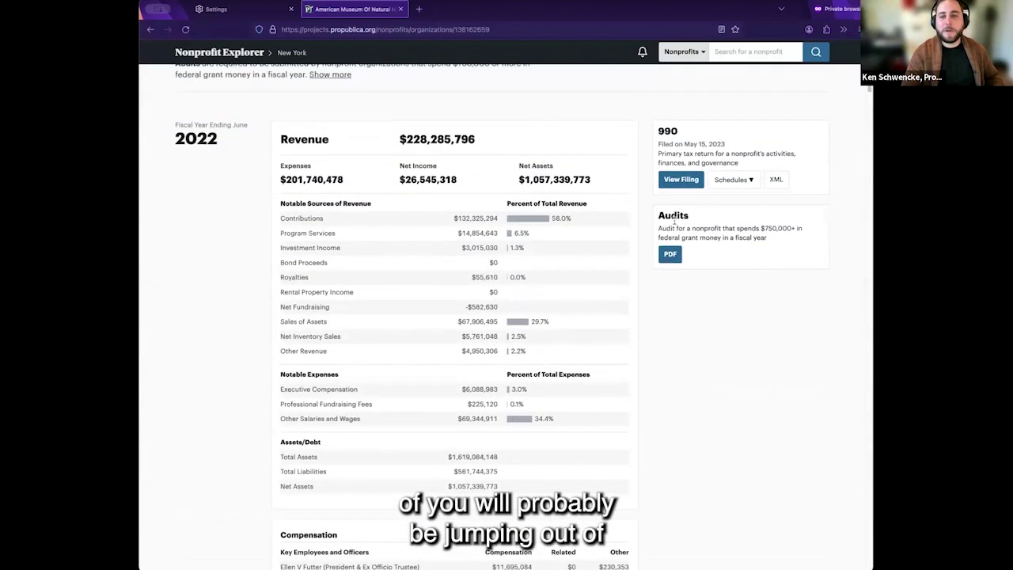
left_click(736, 178)
left_click(732, 144)
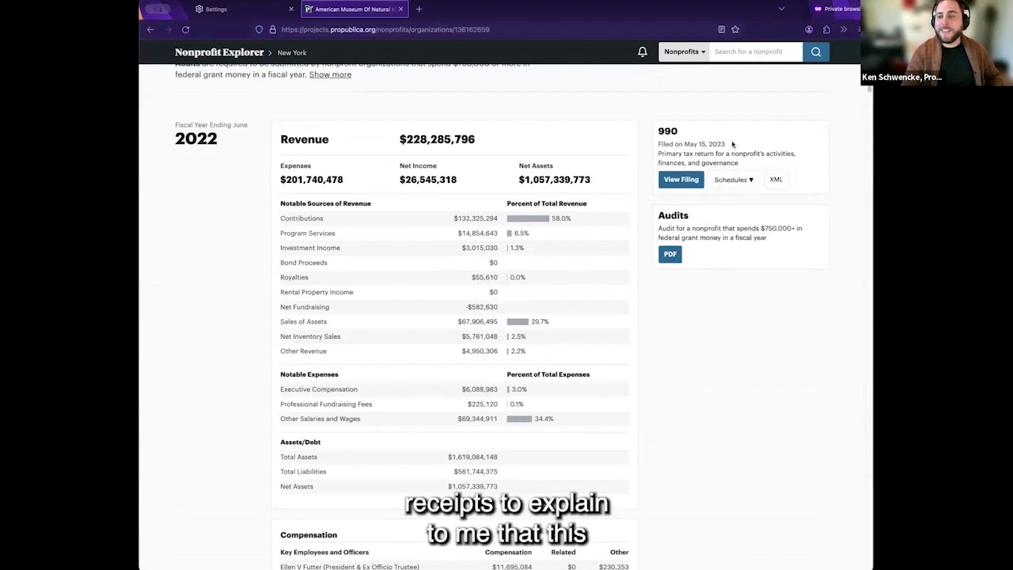
scroll(706, 138, "down", 1)
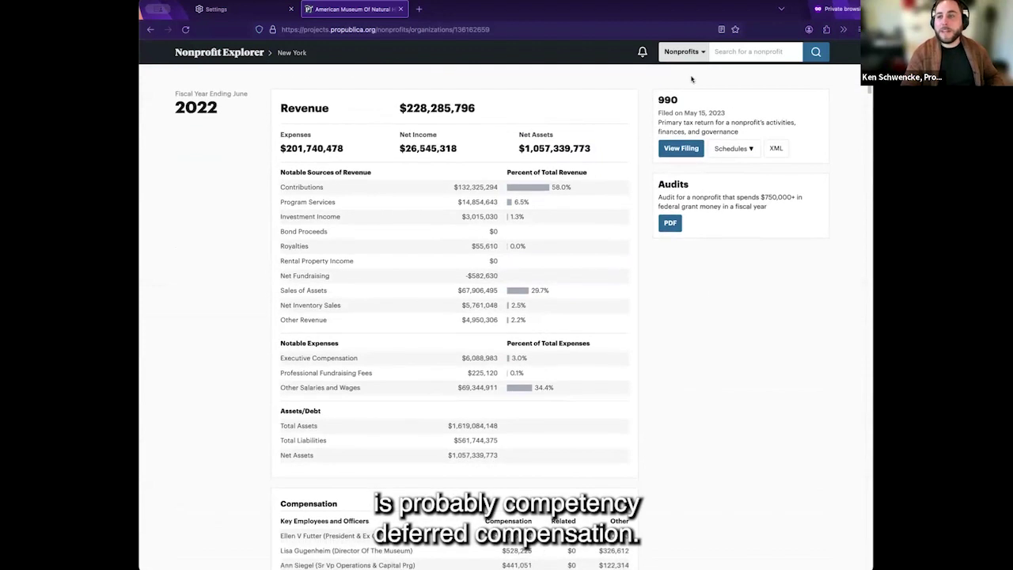
left_click(750, 148)
left_click(716, 365)
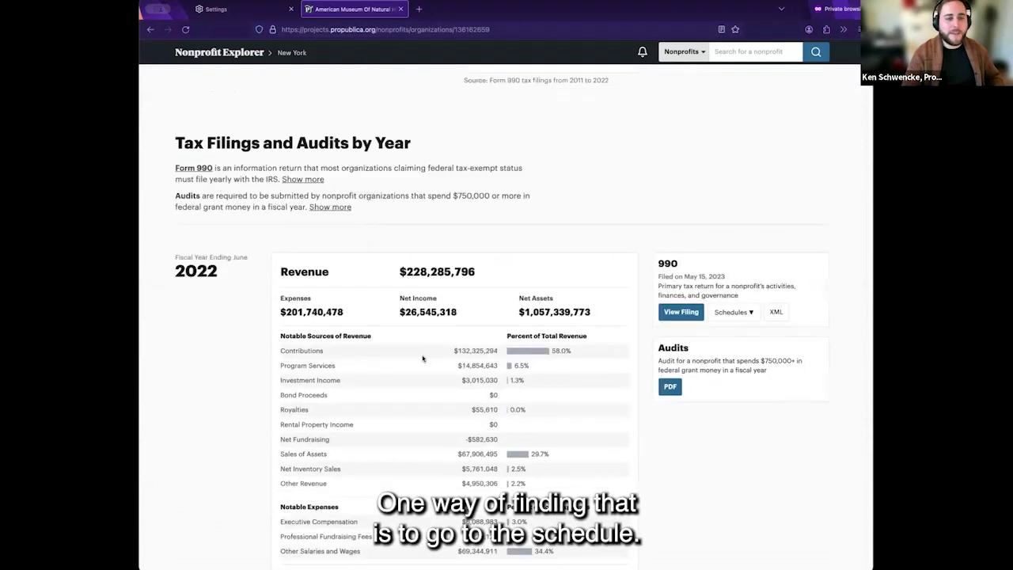
scroll(543, 385, "down", 4)
scroll(649, 317, "up", 1)
left_click(735, 149)
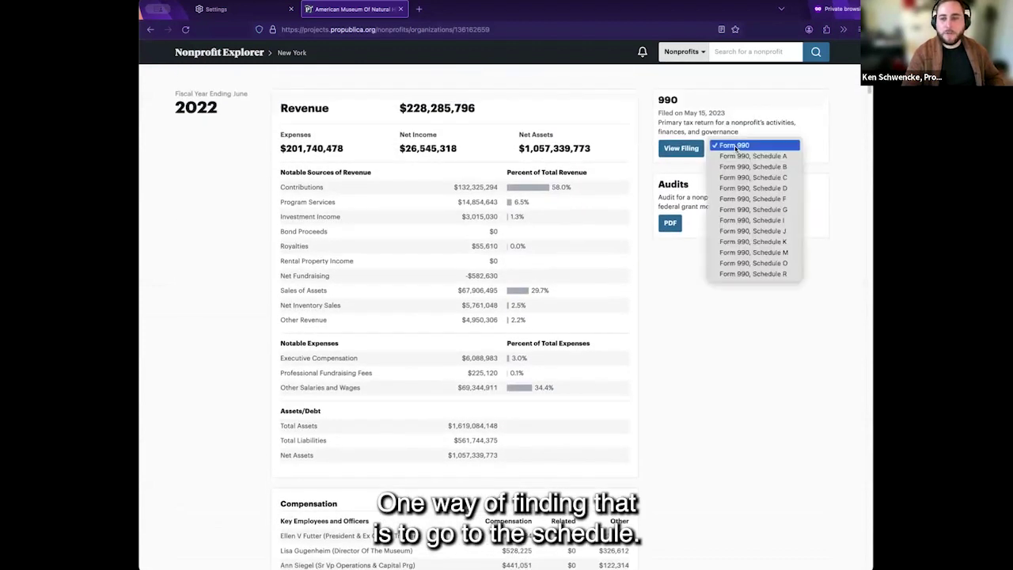
left_click(652, 233)
scroll(621, 262, "up", 1)
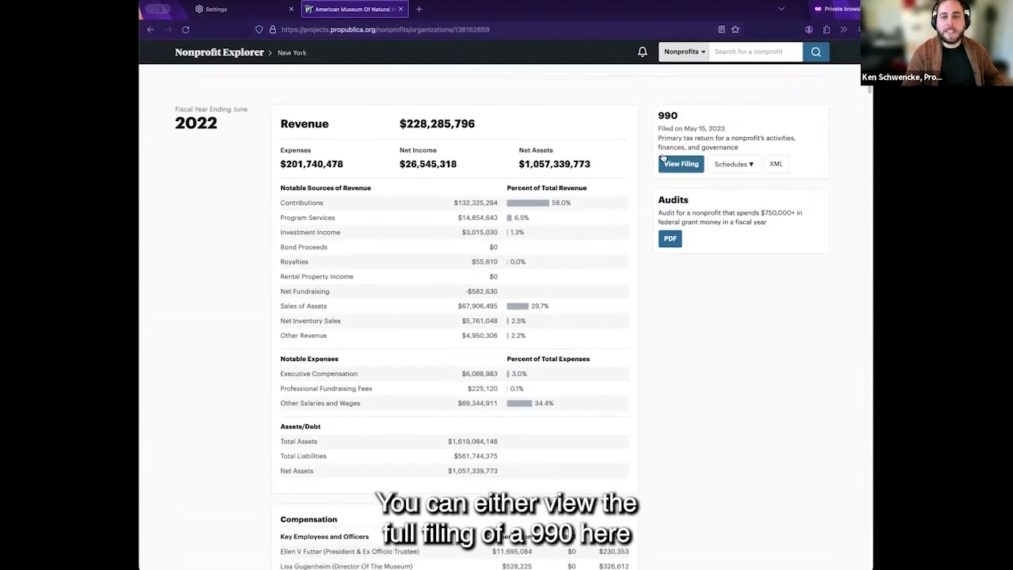
left_click(736, 164)
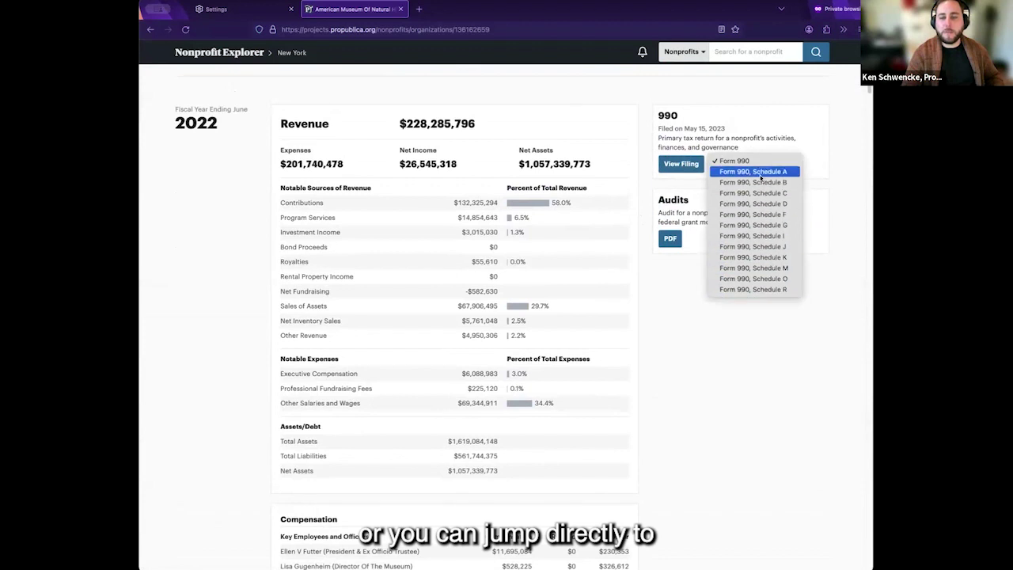
left_click(761, 401)
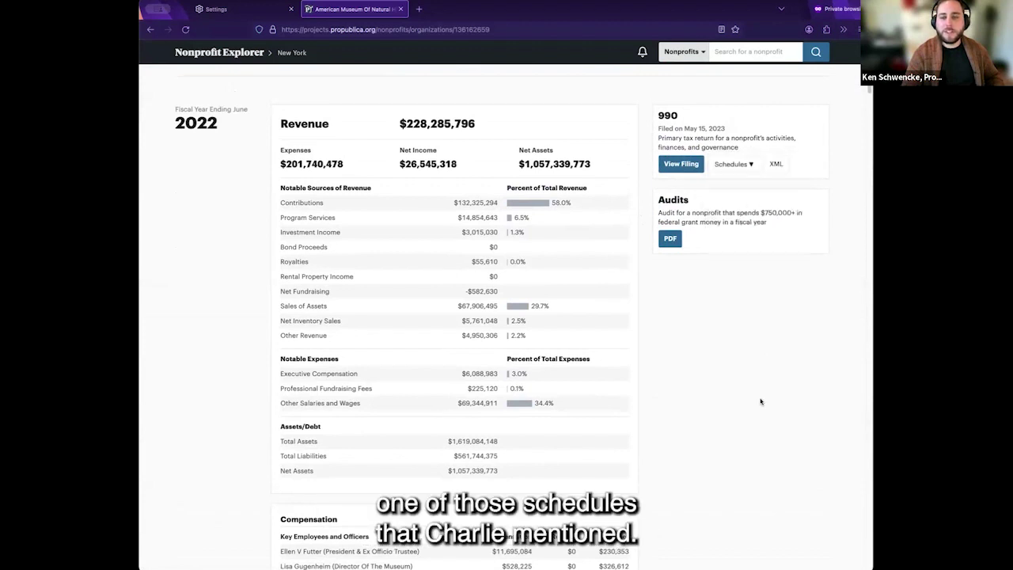
- Open the XML data behind the museum's 2022 Form 990, look through the return header, and close it again
left_click(777, 166)
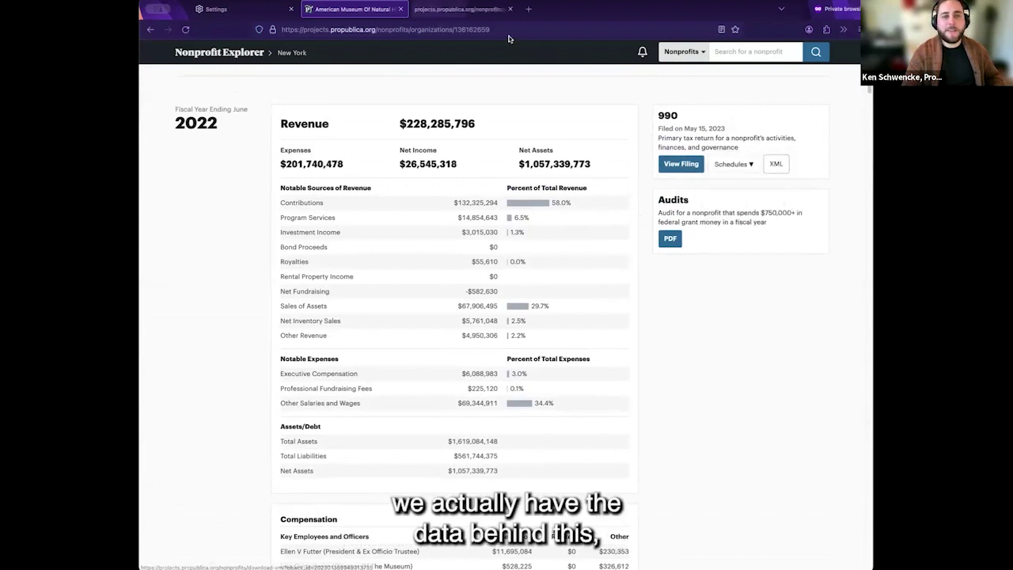
left_click(461, 9)
left_click_drag(296, 95, 440, 395)
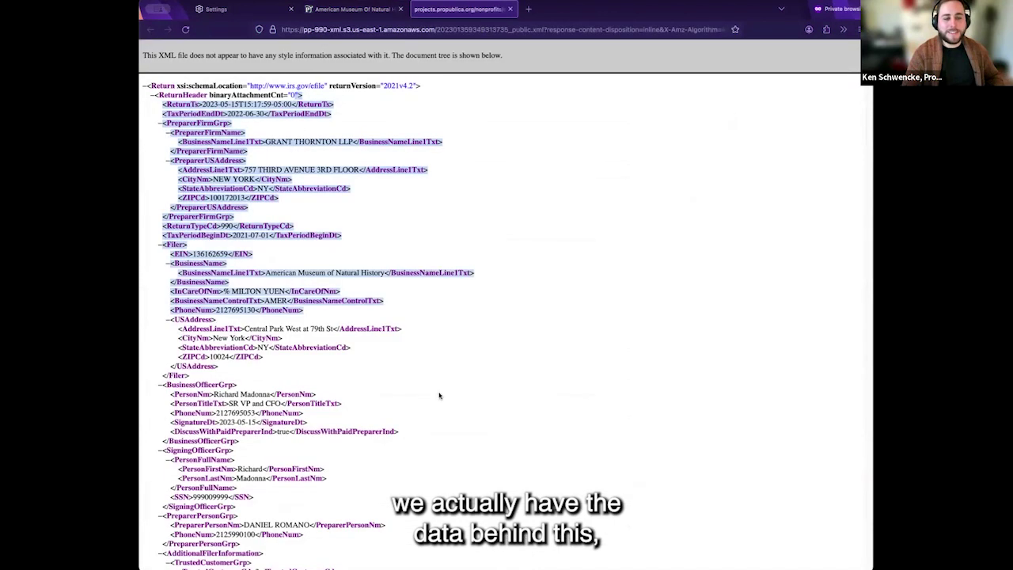
left_click(440, 395)
scroll(440, 394, "down", 4)
scroll(440, 394, "up", 4)
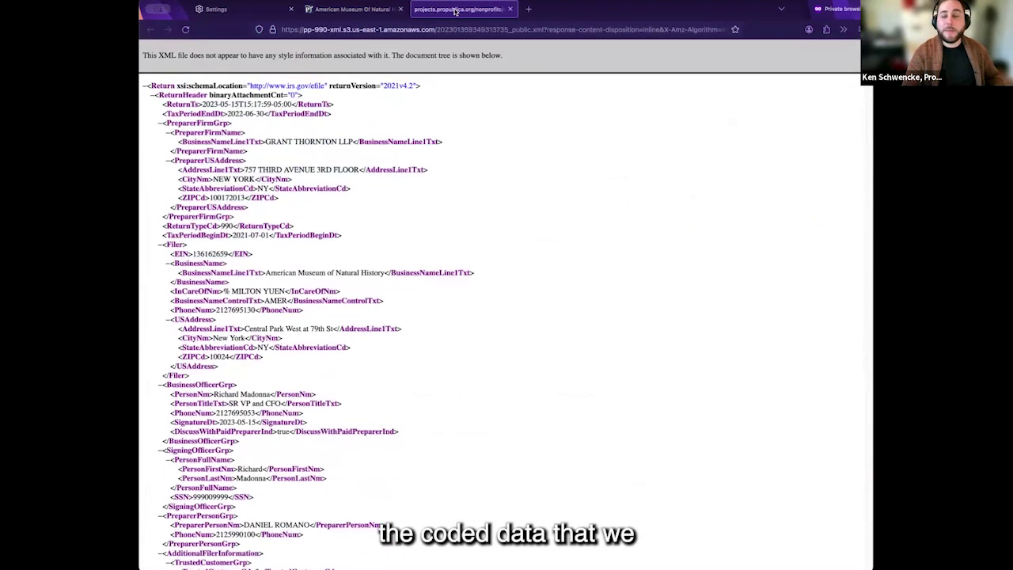
middle_click(453, 11)
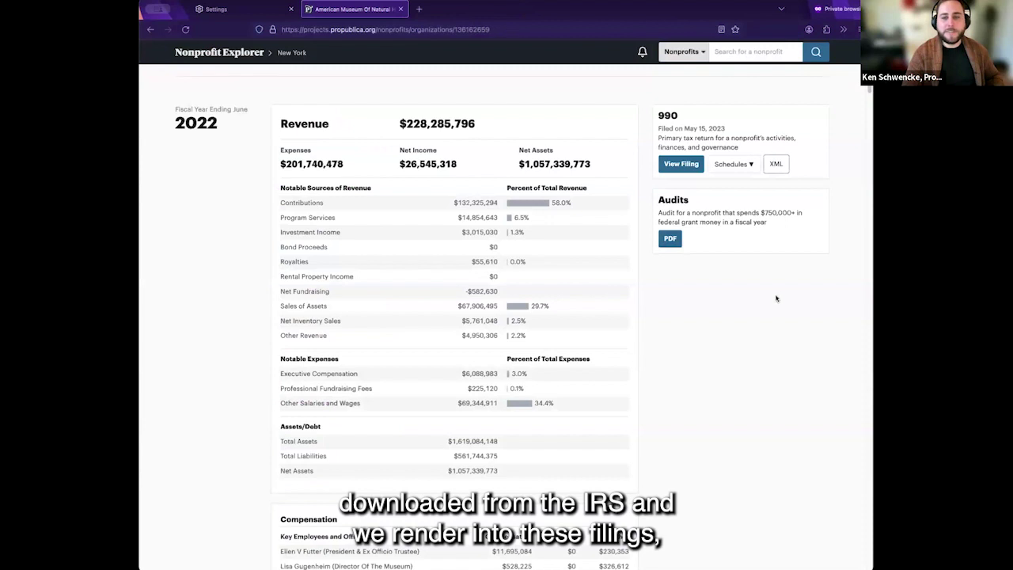
- Read the 2022 Audits description and highlight the $750,000 federal grant spending threshold
left_click(762, 247)
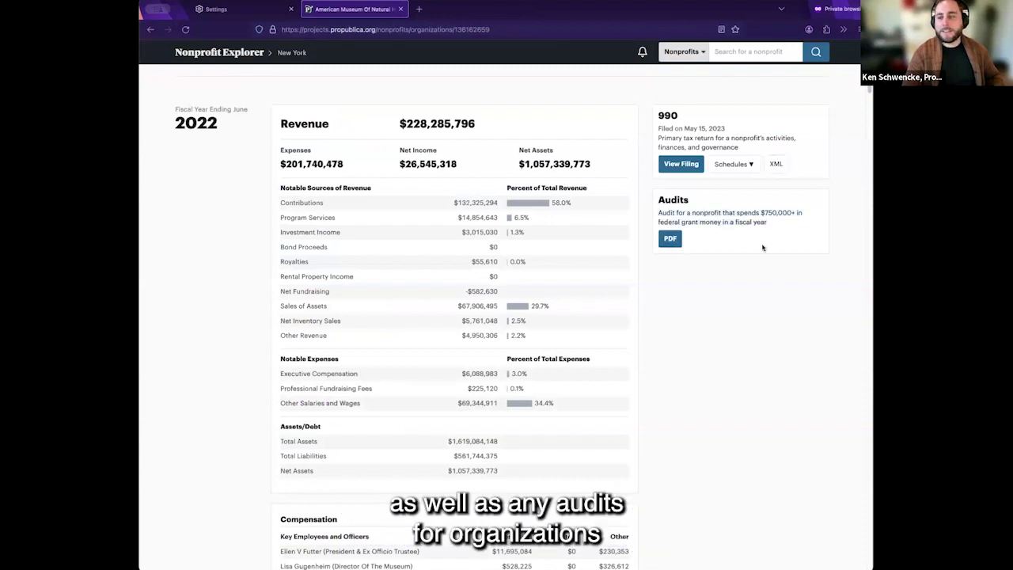
left_click_drag(760, 213, 782, 219)
left_click(756, 231)
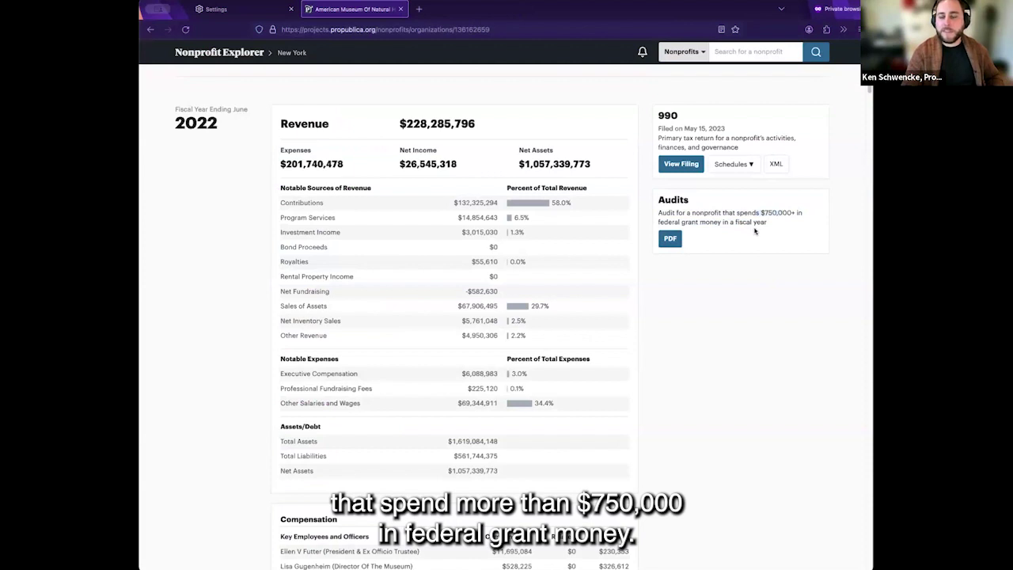
- Open Schedule J of the museum's 2022 Form 990 and examine the Part II compensation table
scroll(638, 380, "down", 1)
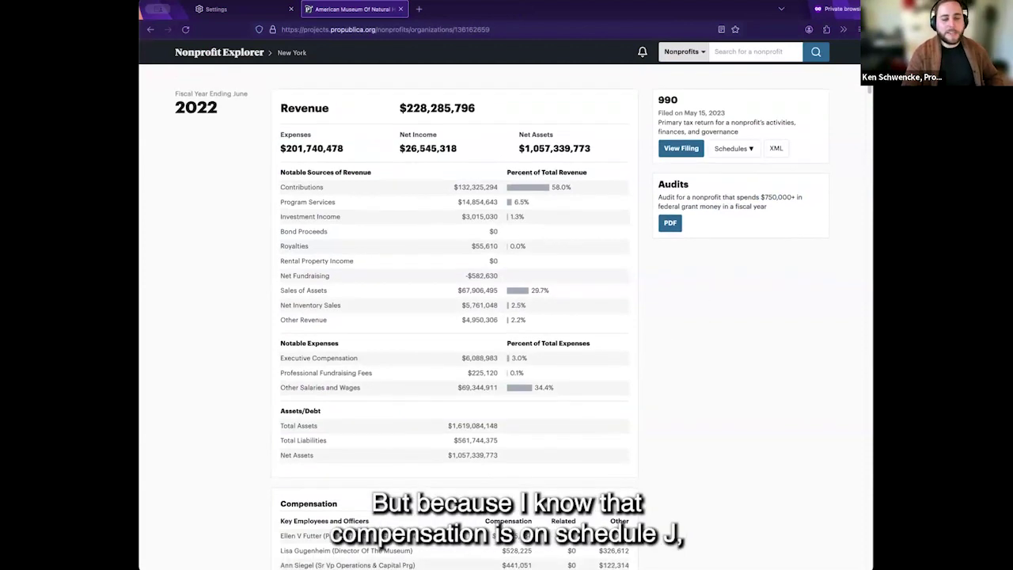
scroll(715, 414, "up", 1)
left_click(733, 164)
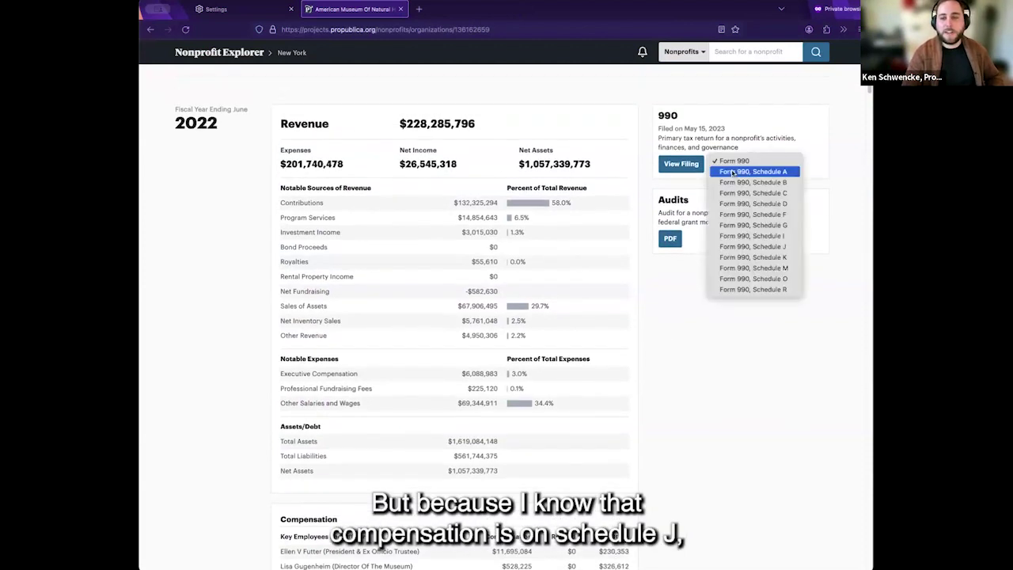
left_click(754, 246)
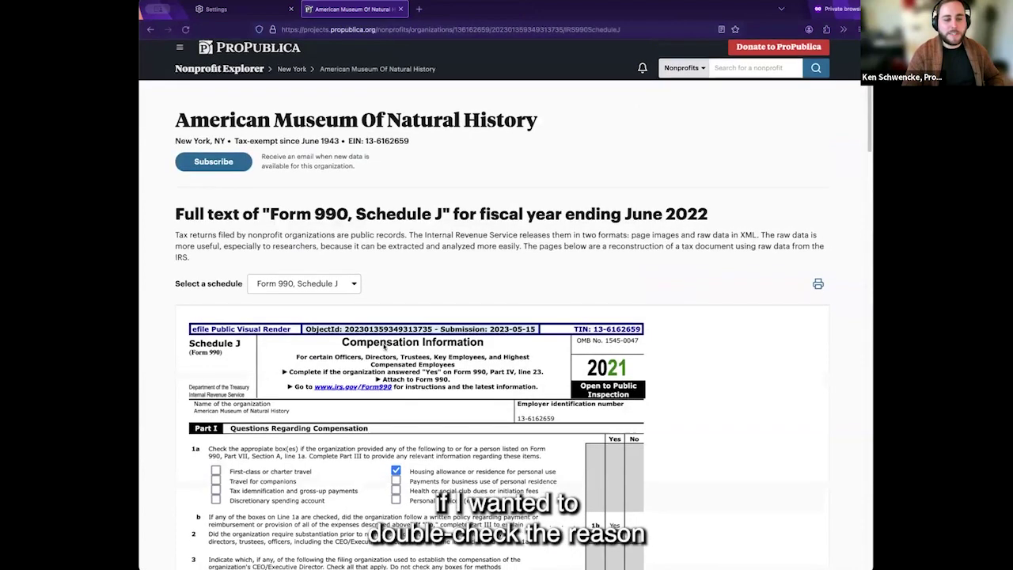
scroll(384, 342, "down", 3)
scroll(384, 342, "down", 10)
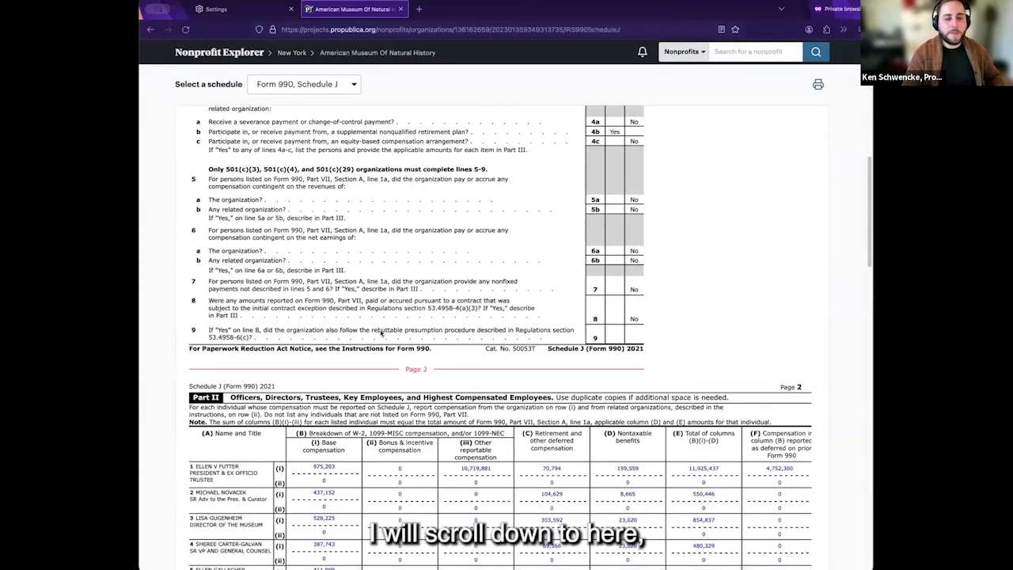
scroll(381, 329, "down", 3)
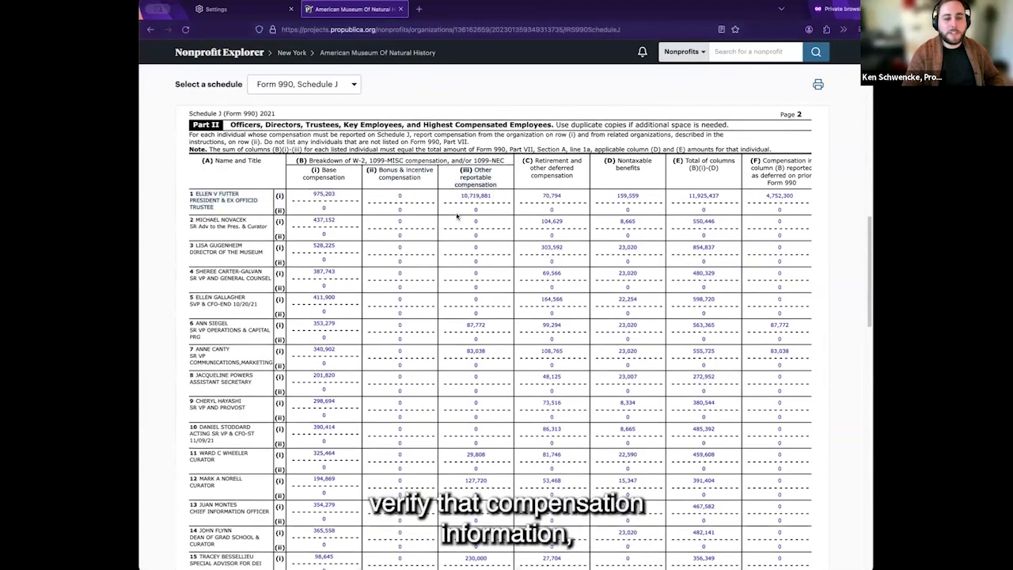
- Read the Part III Supplemental Information of Schedule J, marking the explanation of the president's deferred compensation
scroll(444, 210, "down", 6)
scroll(444, 209, "down", 4)
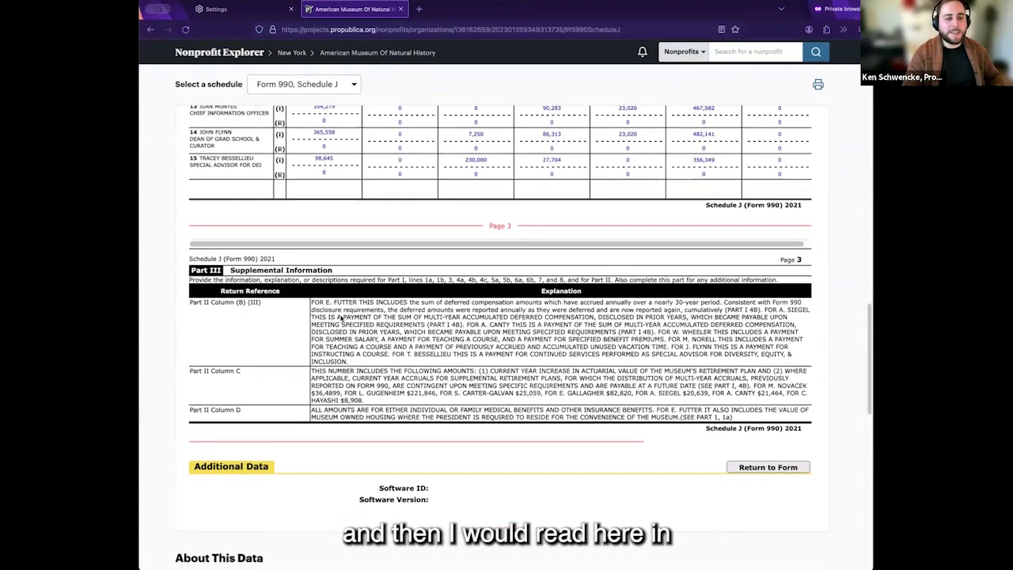
scroll(362, 318, "down", 1)
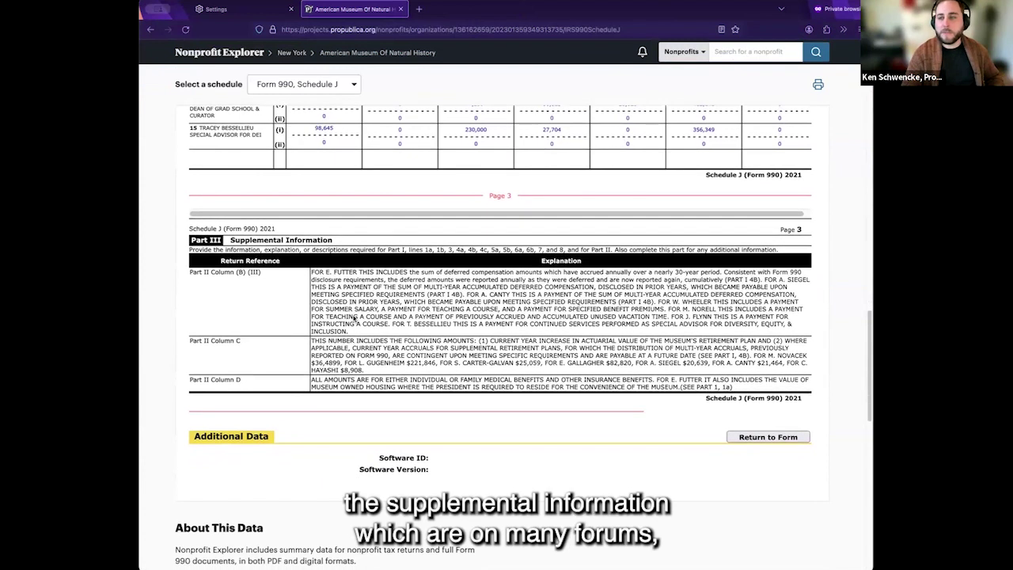
left_click_drag(333, 275, 475, 280)
left_click(476, 280)
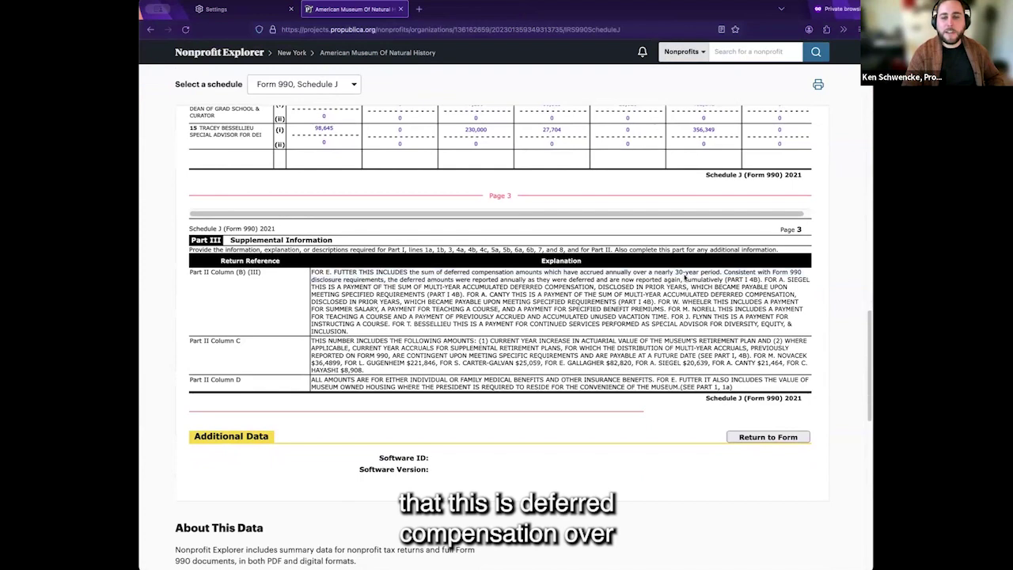
scroll(519, 322, "up", 3)
scroll(533, 336, "up", 7)
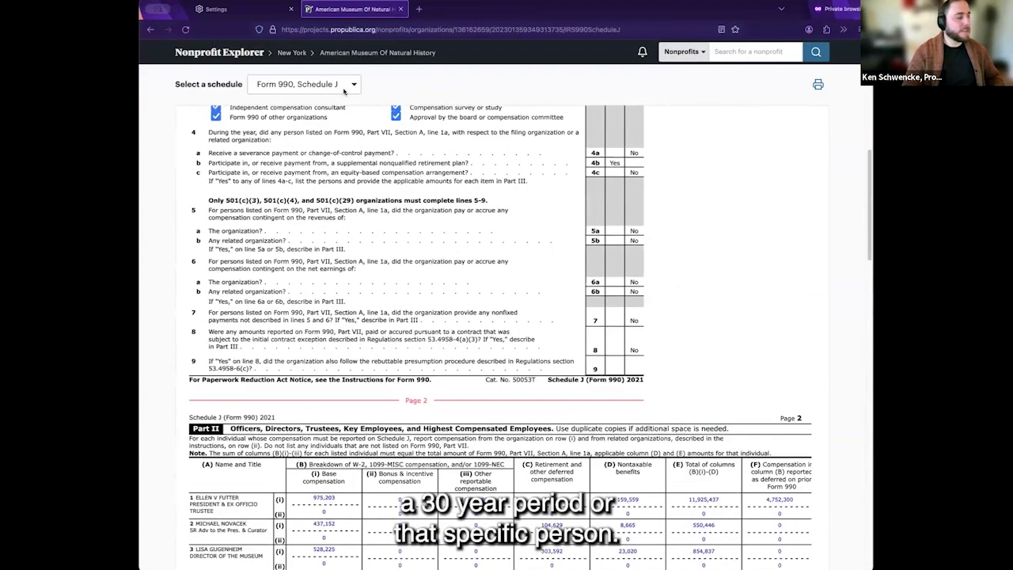
- Return to the Nonprofit Explorer home page, search nonprofits for "Columbia University" and check which search types are offered
left_click(234, 54)
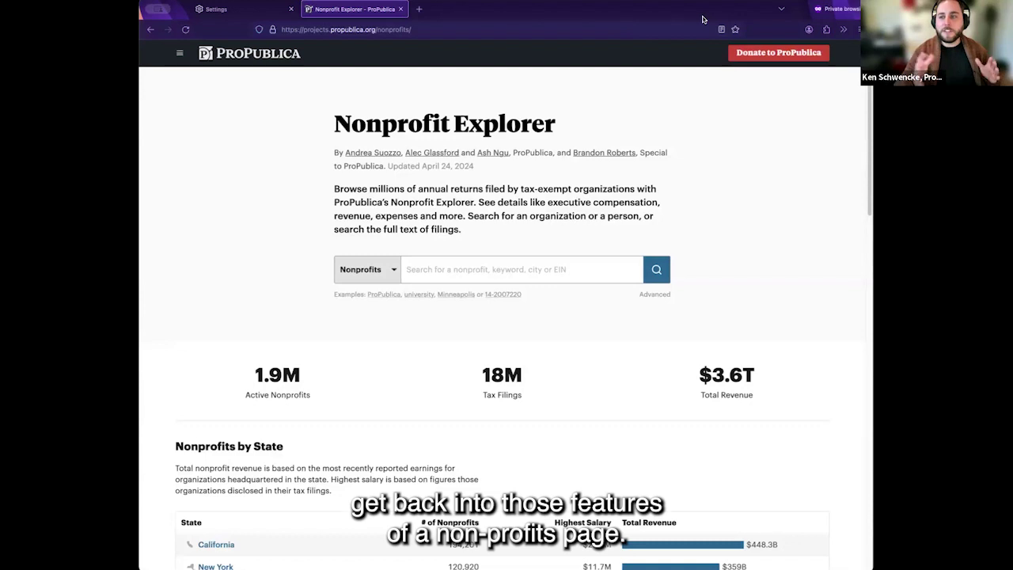
left_click(464, 271)
type("Columbia University")
key("Return")
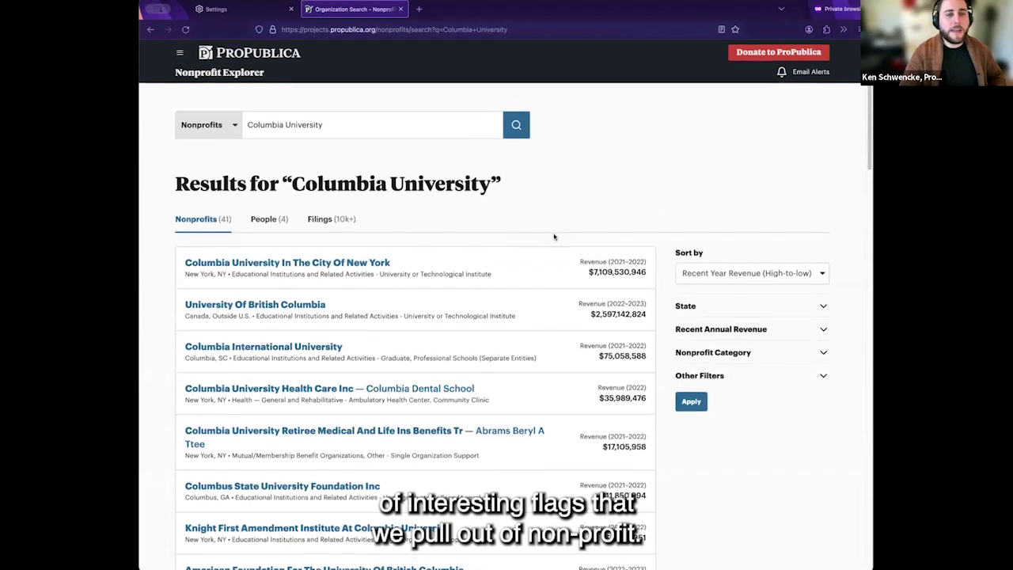
scroll(554, 238, "down", 1)
scroll(553, 237, "down", 1)
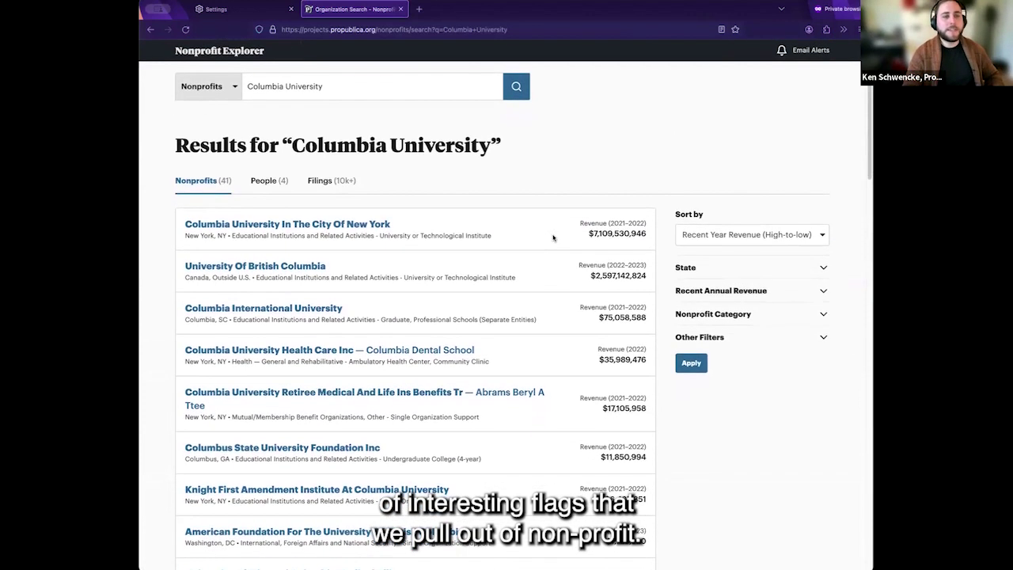
left_click(232, 88)
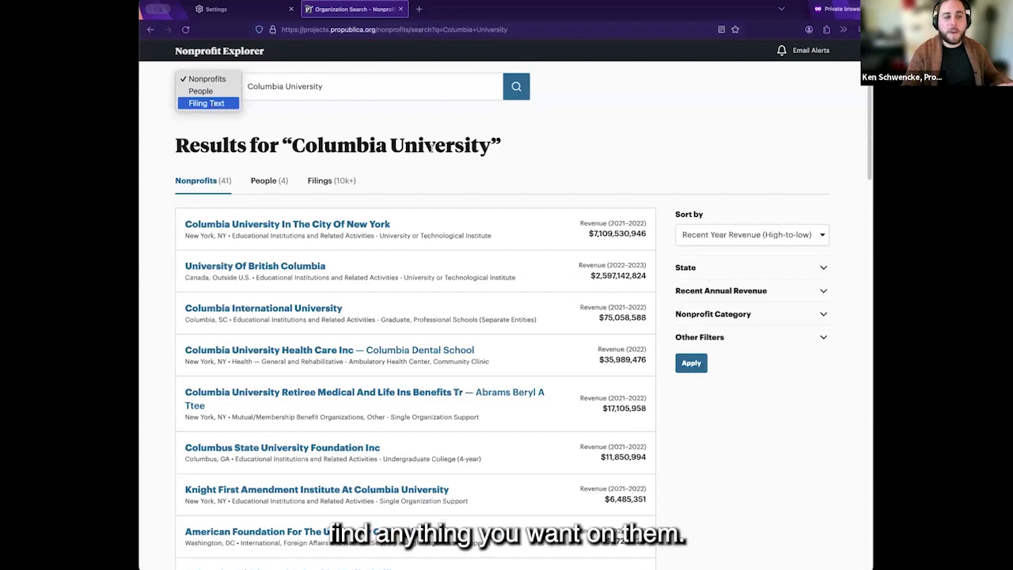
left_click(432, 148)
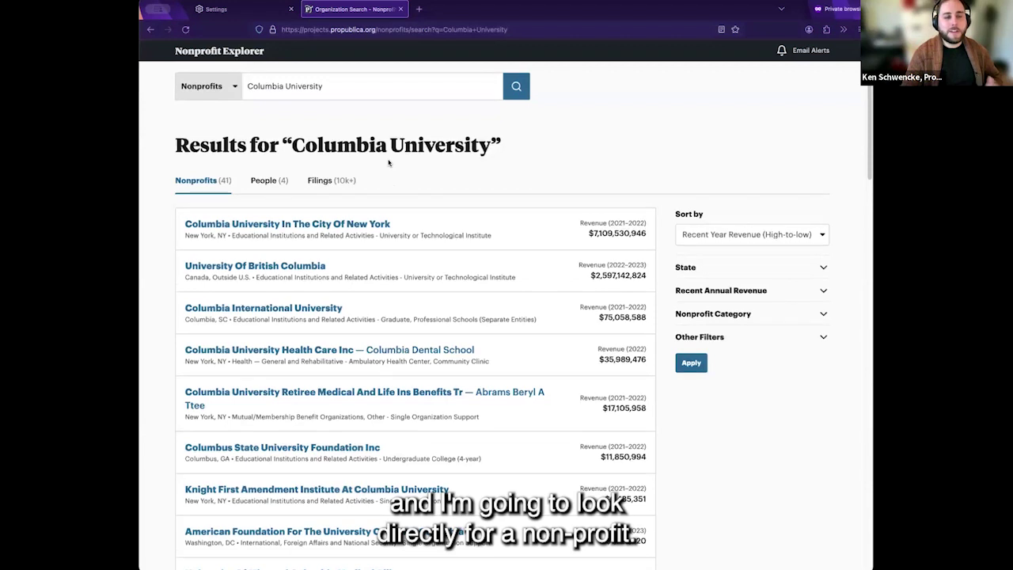
- Open the Columbia University In The City Of New York result in a new tab and view its overview
scroll(389, 163, "down", 1)
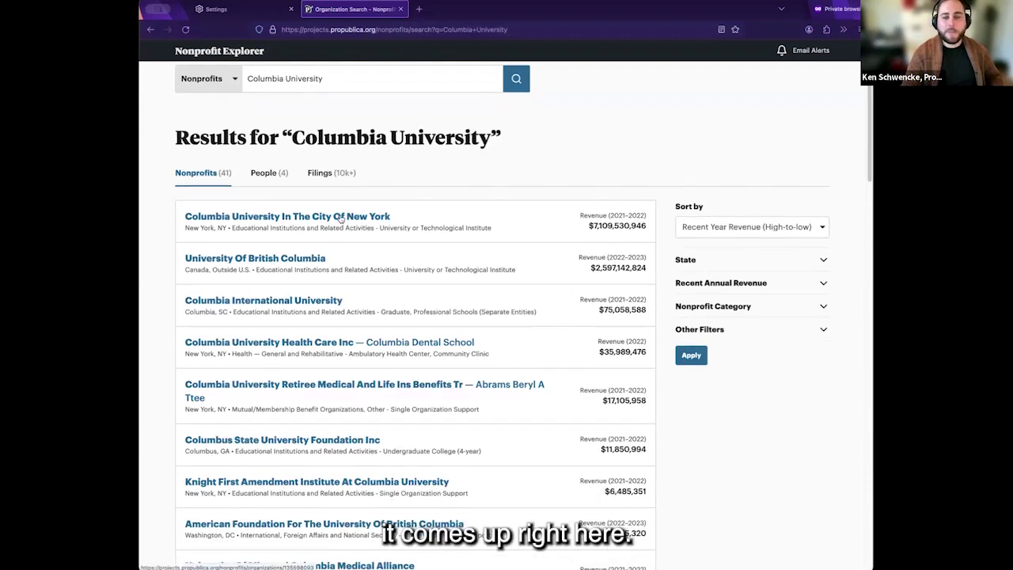
left_click(340, 218, "super")
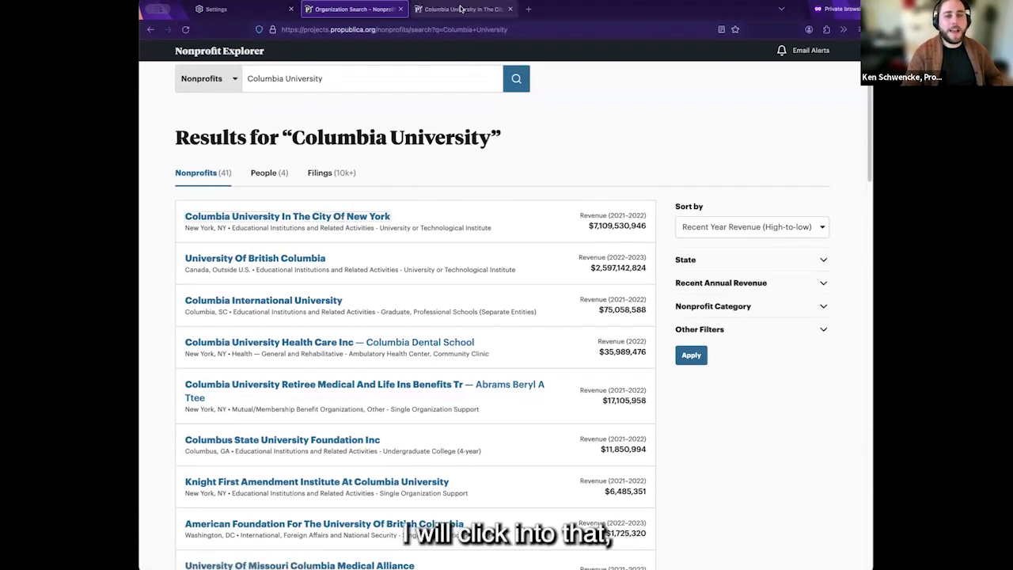
left_click(461, 9)
scroll(388, 237, "down", 1)
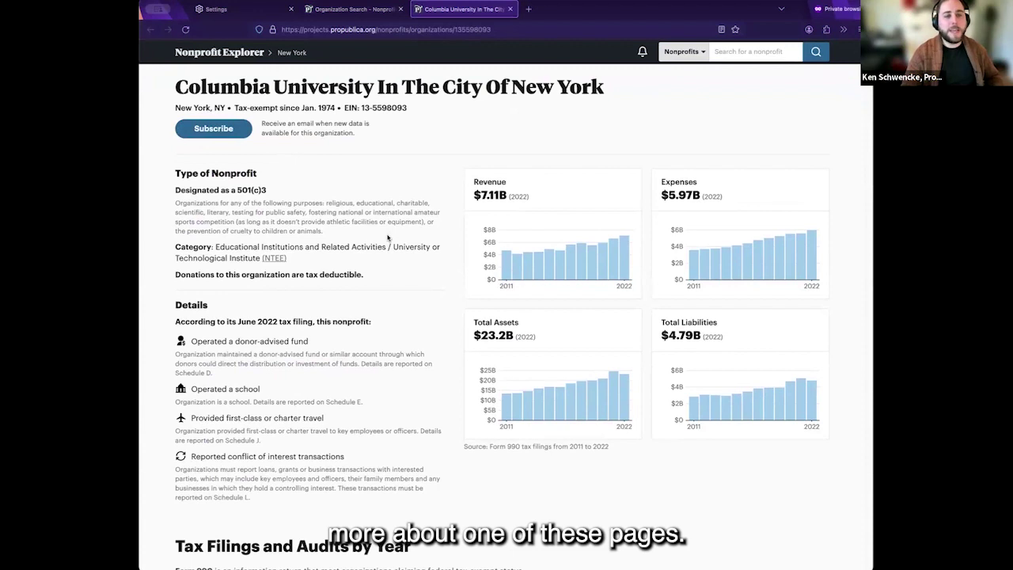
- Read the Details section of Columbia University's overview, highlighting the items reported in its June 2022 tax filing
scroll(388, 238, "down", 1)
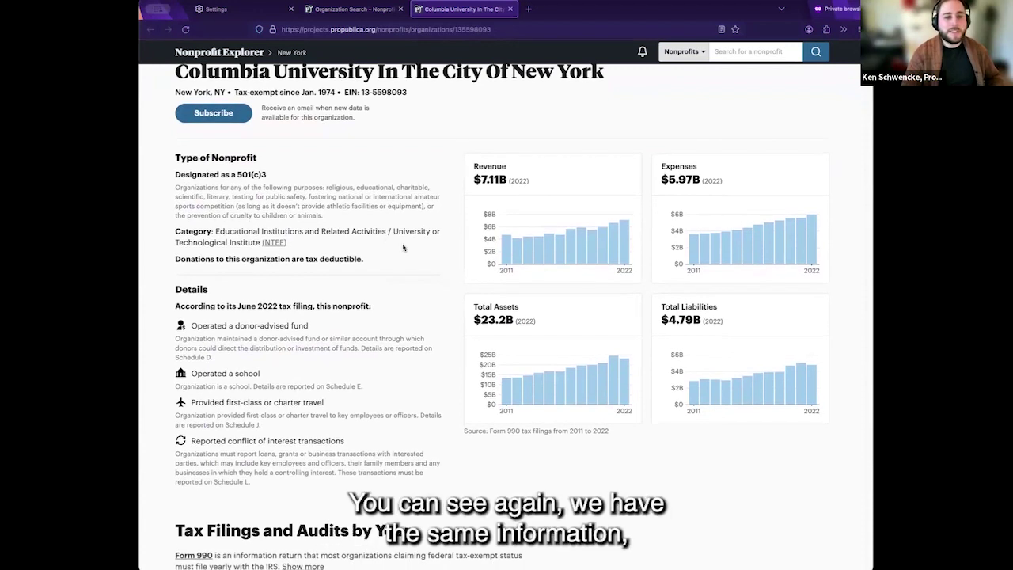
scroll(403, 248, "down", 1)
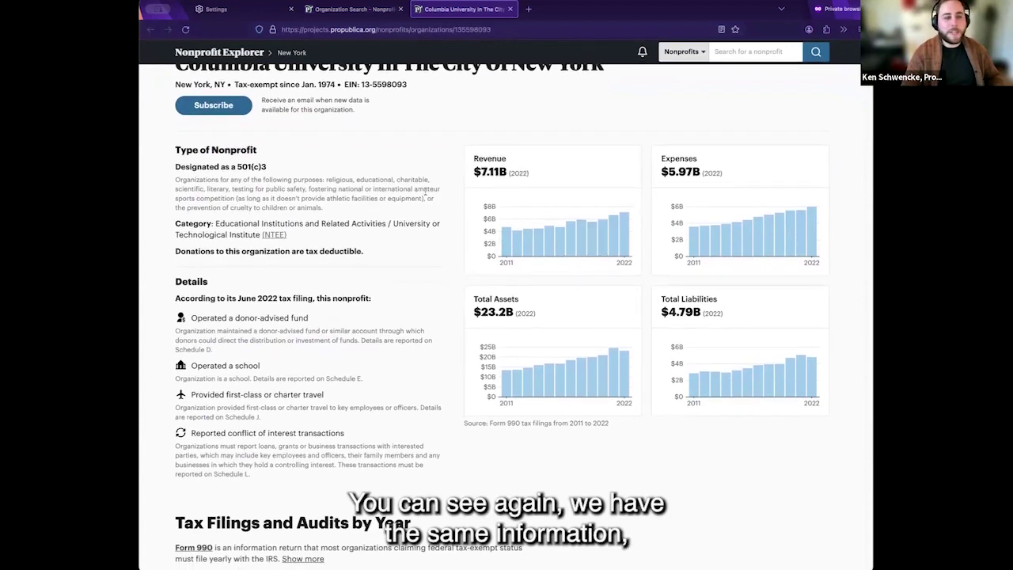
scroll(425, 194, "down", 3)
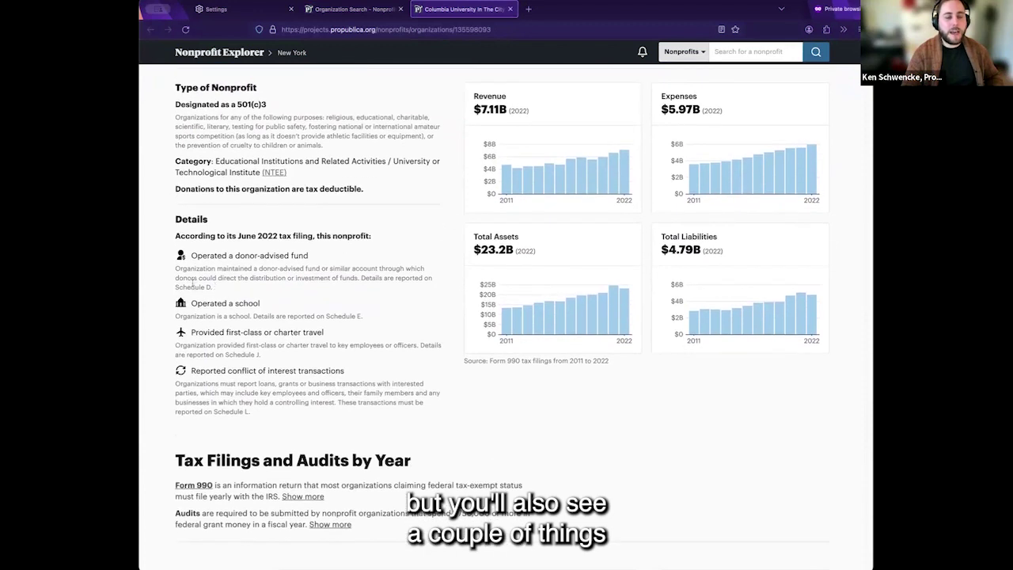
scroll(193, 283, "down", 1)
left_click_drag(163, 204, 329, 328)
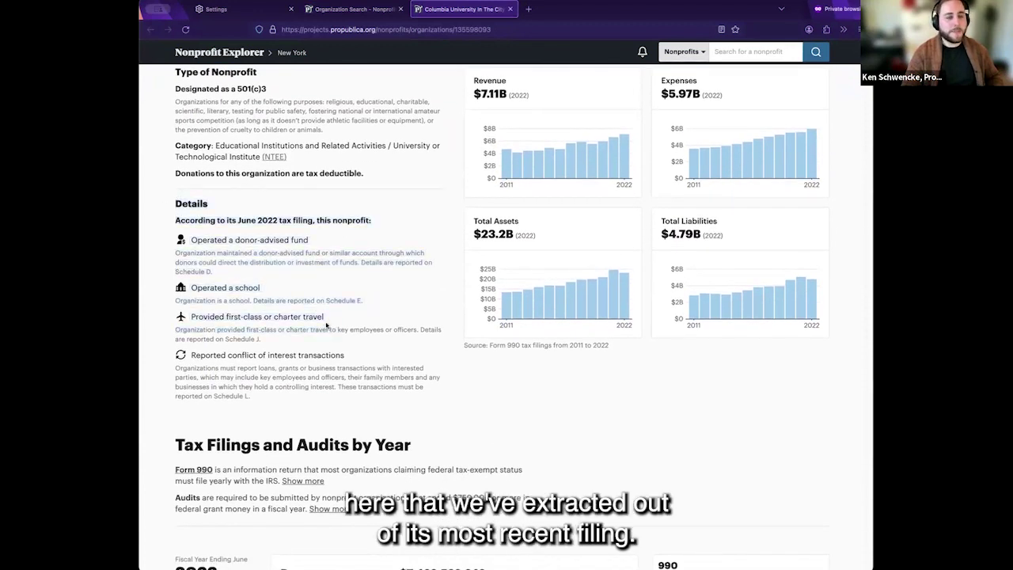
- Examine the donor-advised fund and school entries under Details, marking the reference to Schedule D
scroll(326, 325, "down", 1)
left_click_drag(190, 232, 259, 255)
left_click(259, 262)
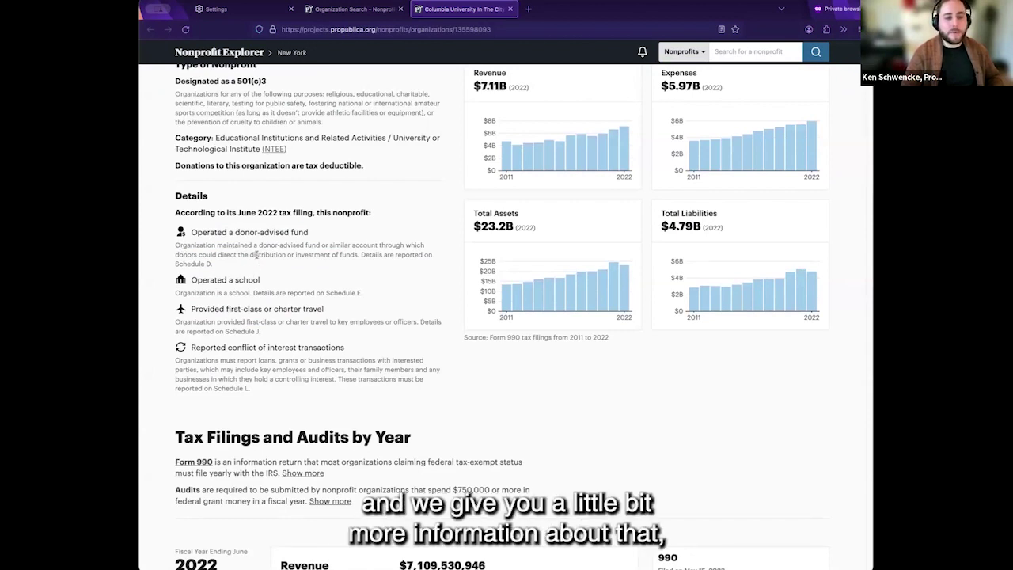
left_click_drag(360, 255, 273, 265)
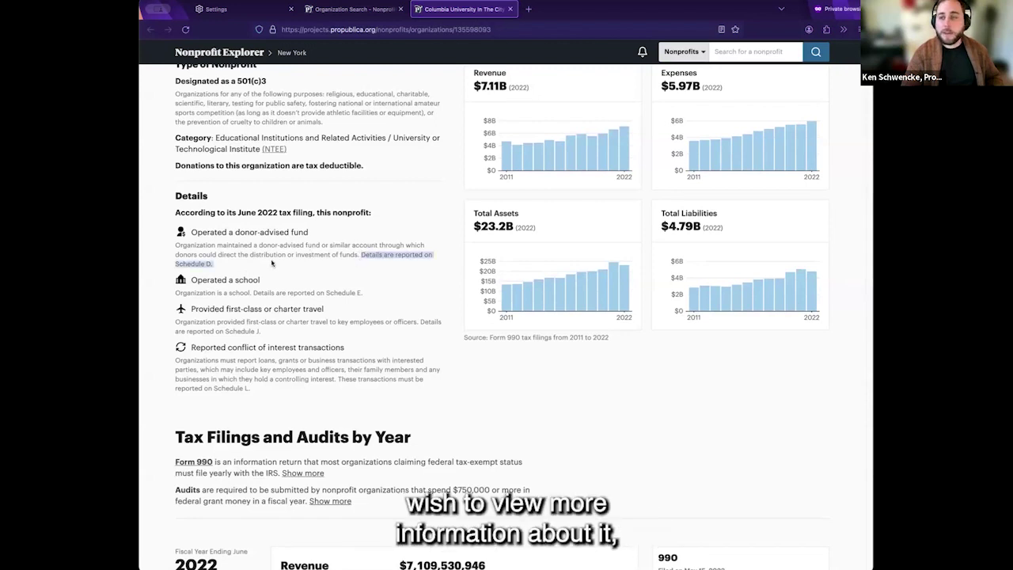
scroll(277, 266, "down", 1)
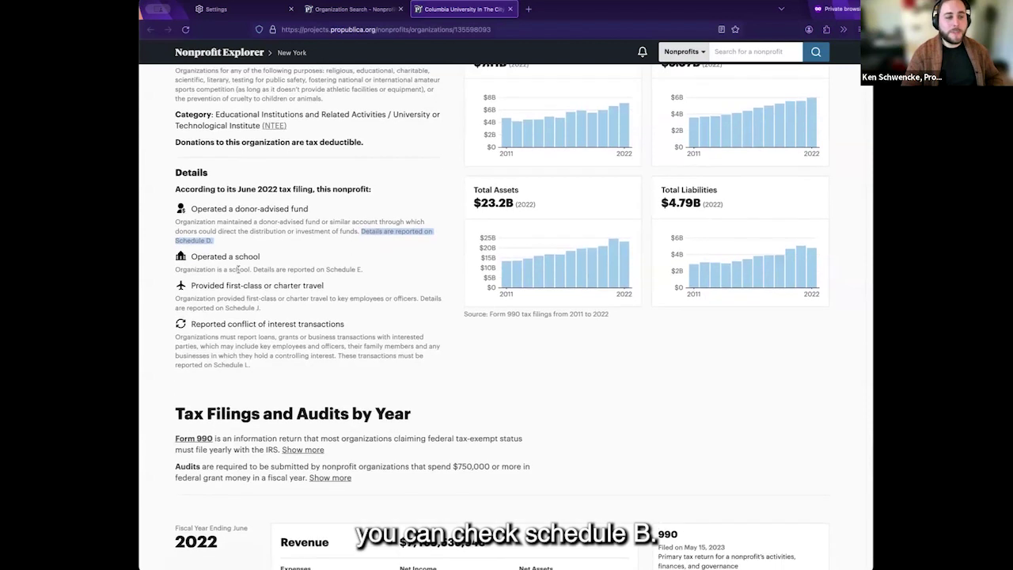
left_click_drag(175, 269, 210, 269)
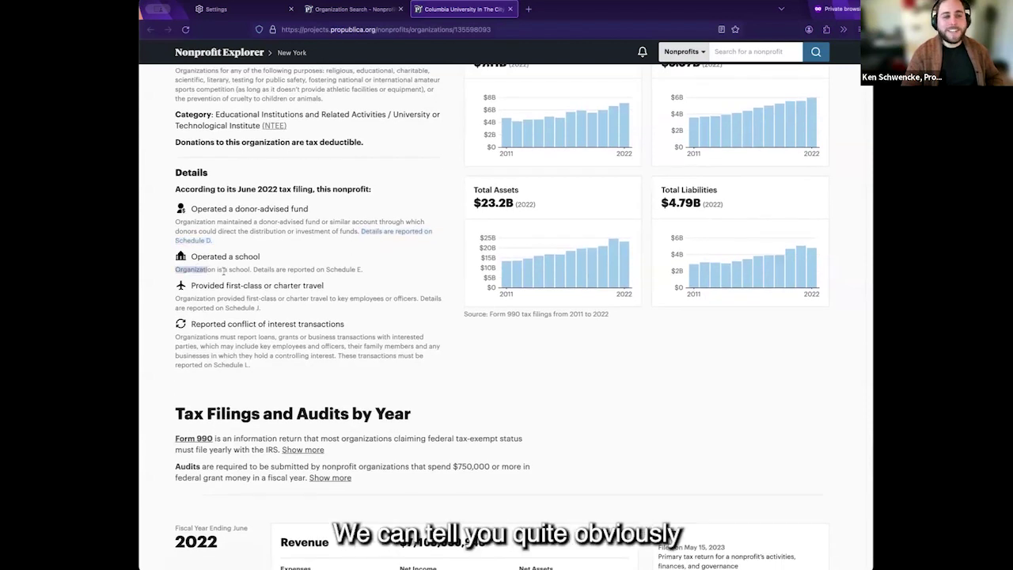
left_click(224, 271)
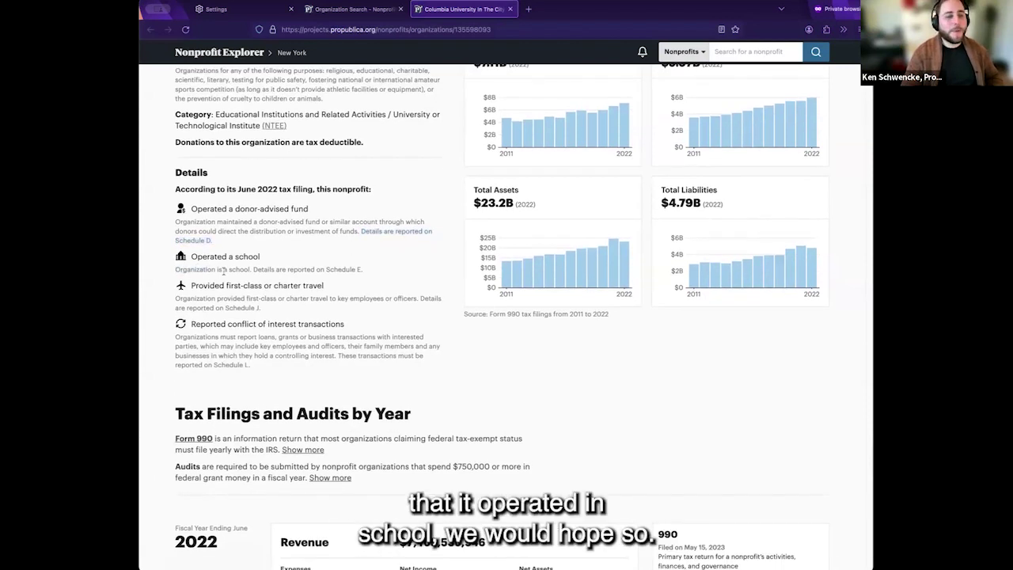
- Mark the Schedule J reference for first-class or charter travel and the "Reported conflict of interest transactions" heading under Details
scroll(224, 271, "down", 1)
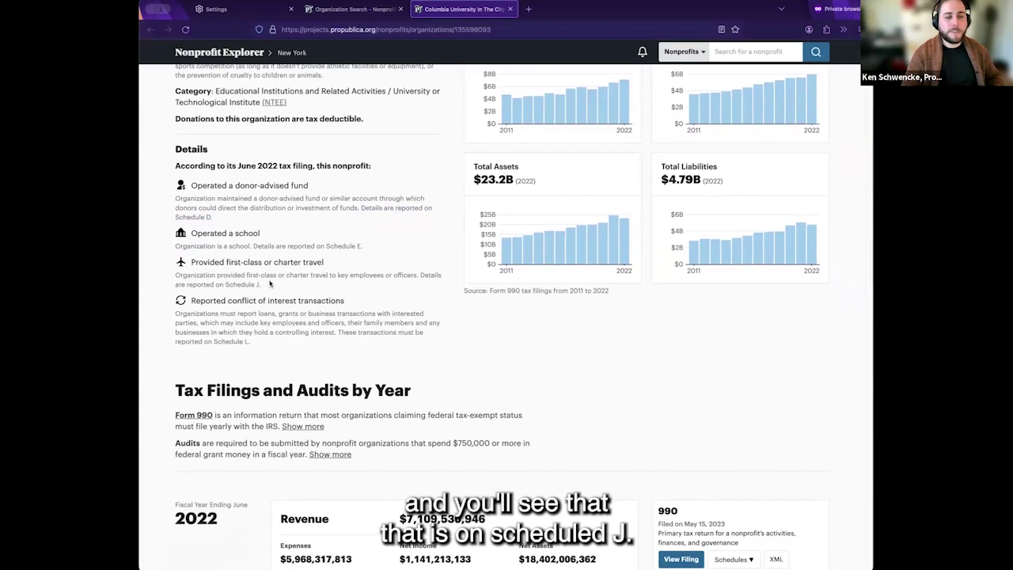
left_click_drag(262, 284, 226, 284)
left_click(236, 284)
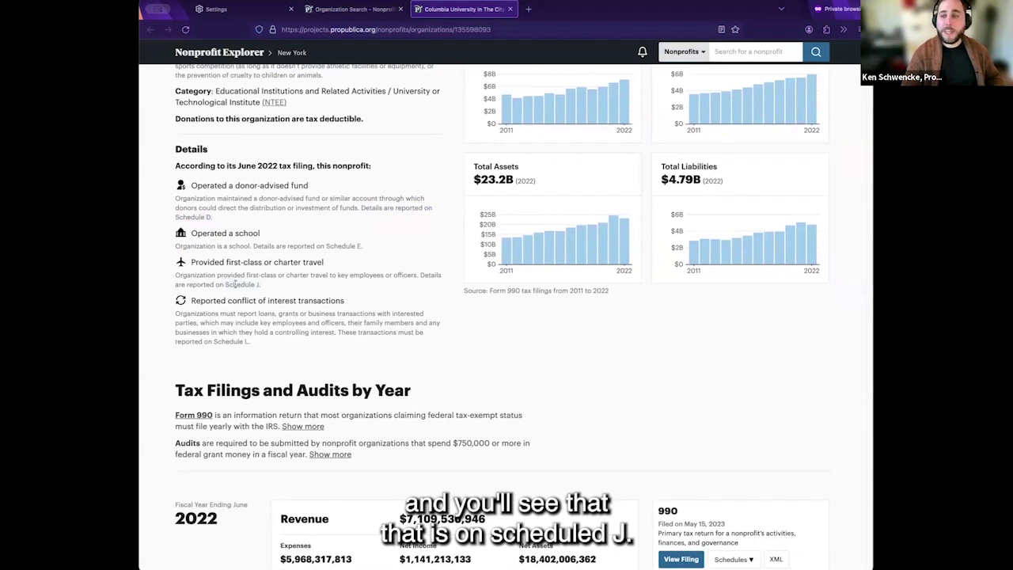
scroll(291, 281, "down", 1)
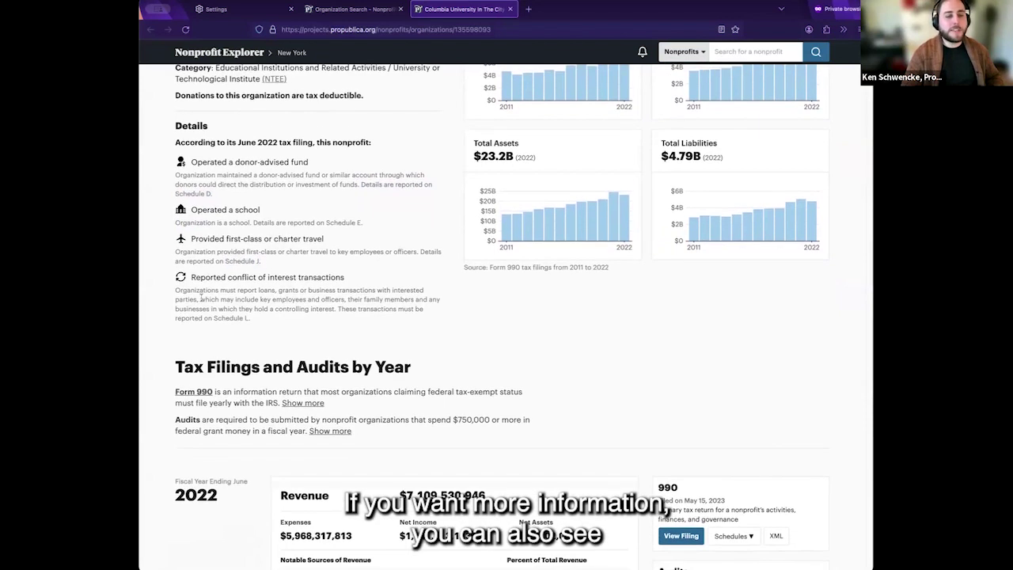
left_click_drag(206, 280, 341, 281)
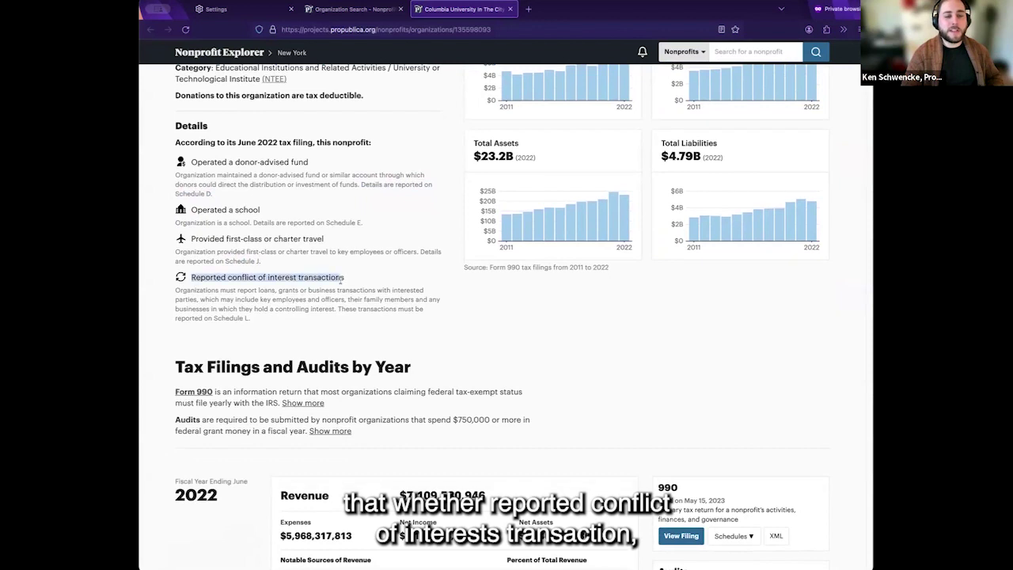
left_click(309, 307)
scroll(309, 308, "down", 1)
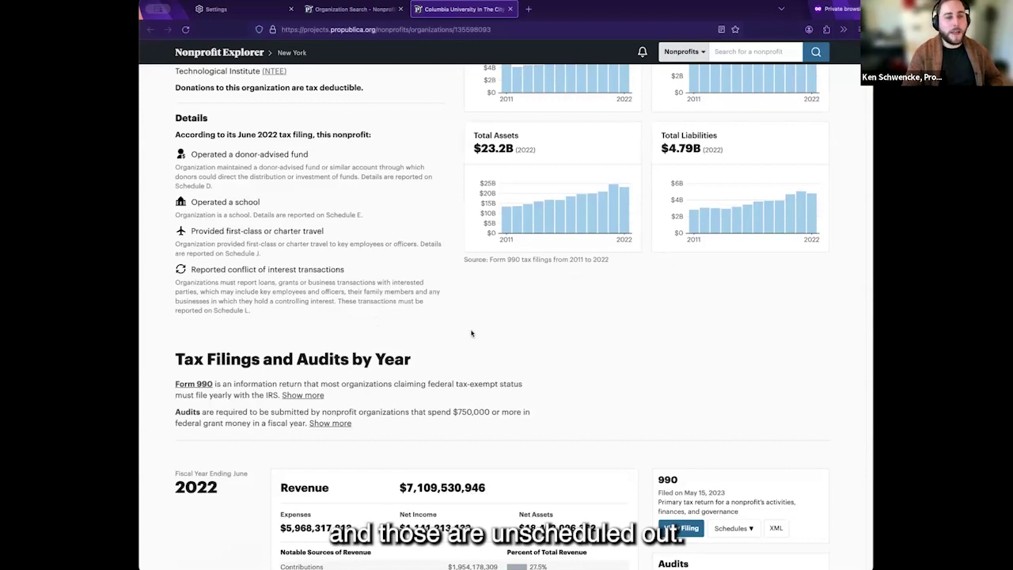
- Return to the "Columbia University" search results and expand Other Filters to examine the available options
scroll(378, 304, "up", 3)
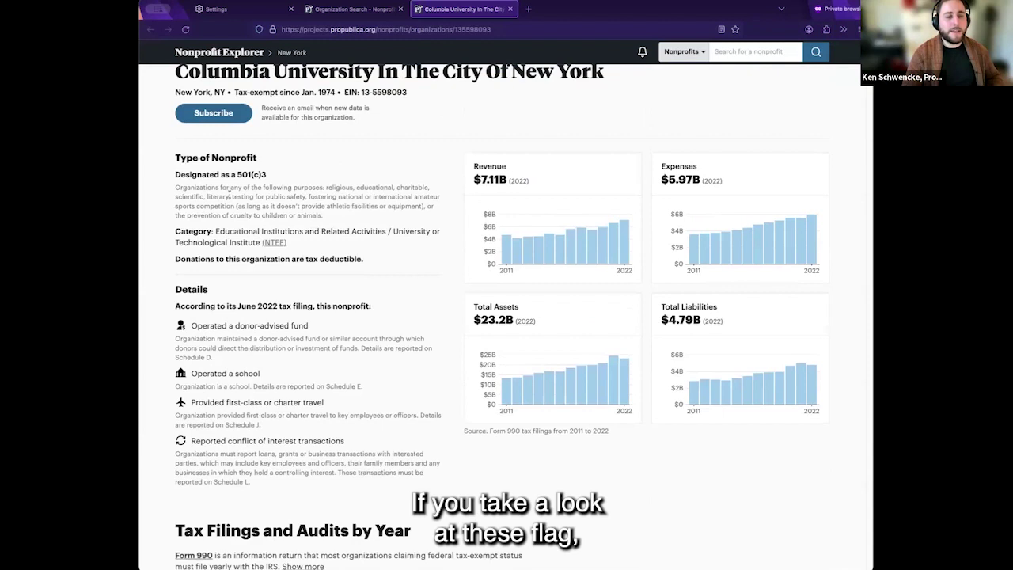
left_click(354, 10)
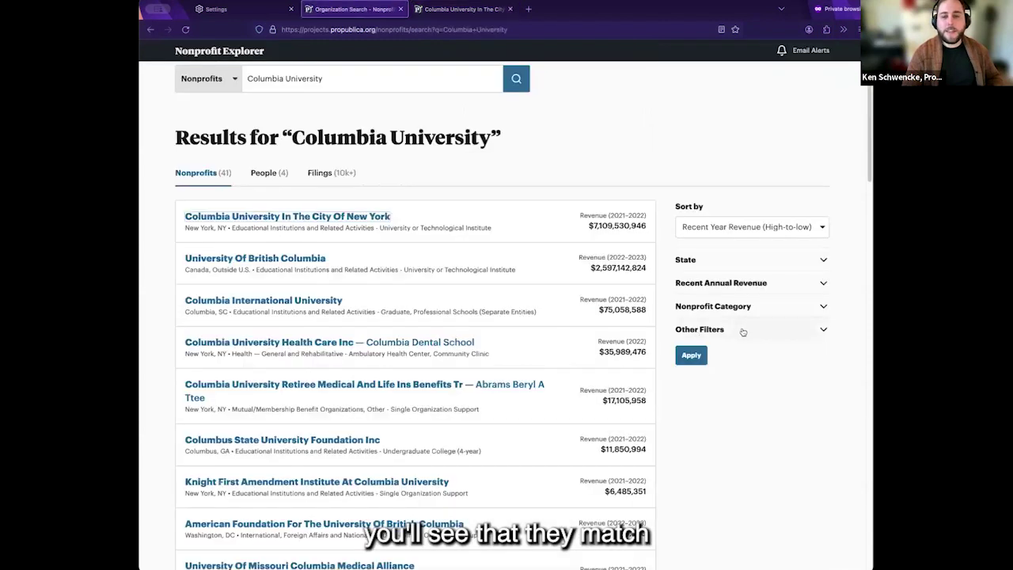
left_click(738, 331)
scroll(834, 313, "down", 1)
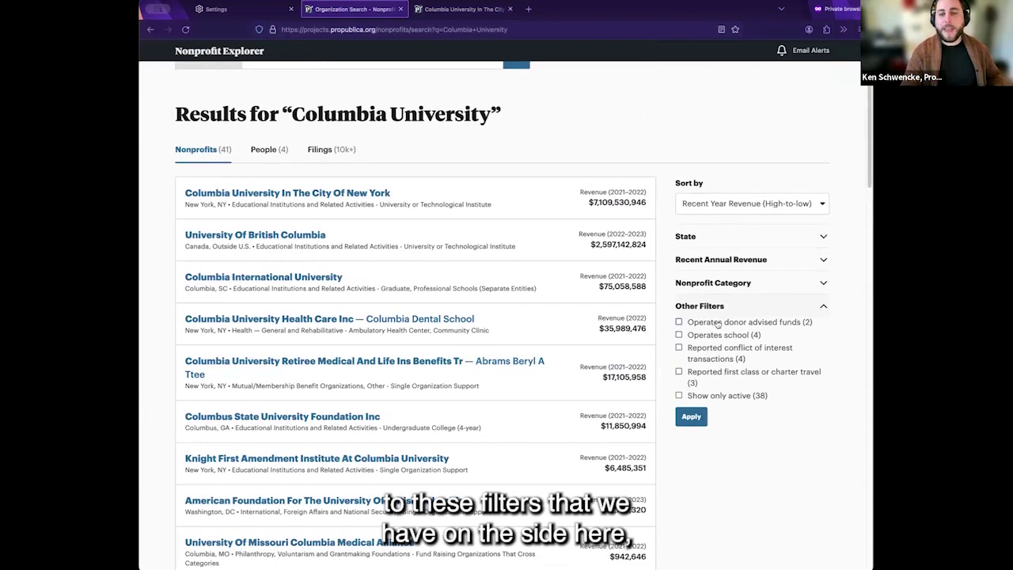
scroll(717, 325, "down", 1)
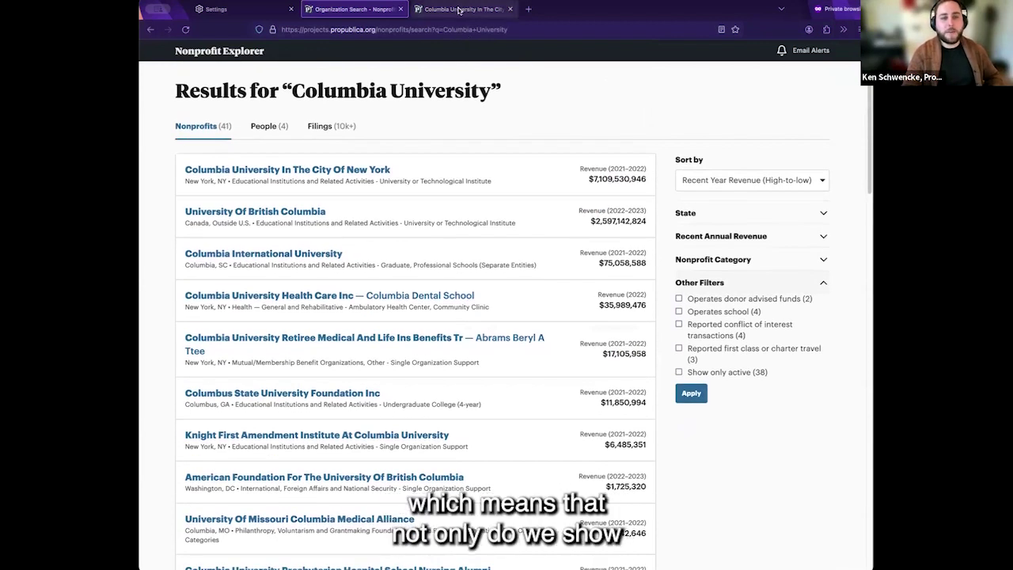
- Highlight the Details flags on Columbia's page and compare them with the fiscal year 2021 filing's Other flags and the search filters
left_click(459, 10)
scroll(507, 317, "down", 1)
left_click_drag(264, 251, 392, 419)
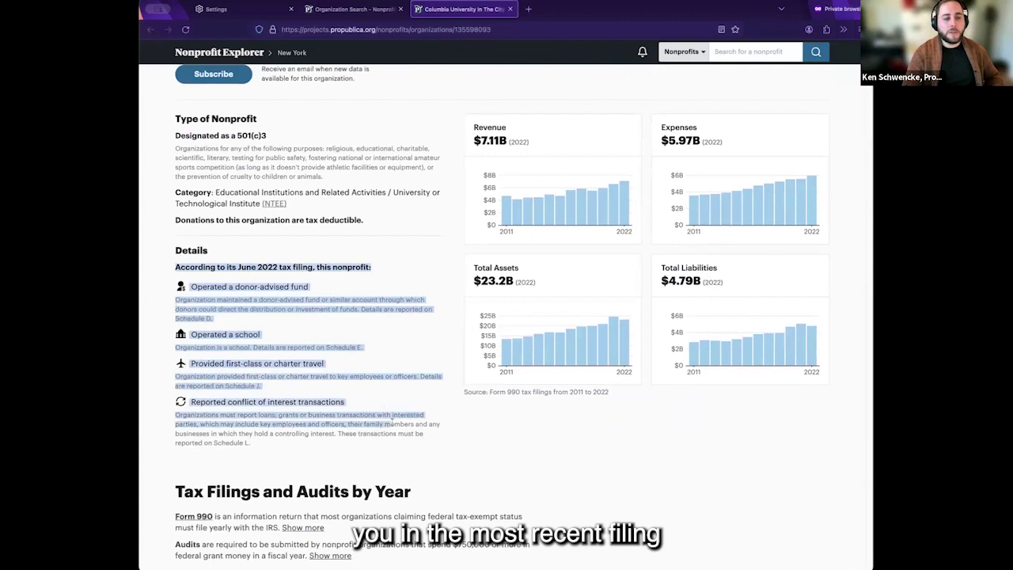
scroll(510, 356, "down", 10)
scroll(507, 358, "down", 11)
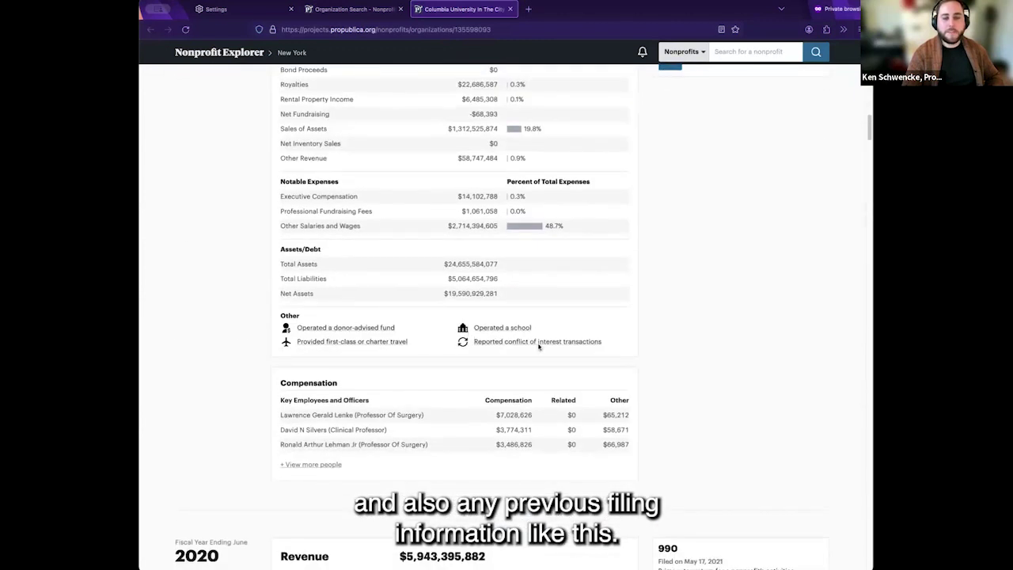
left_click(353, 9)
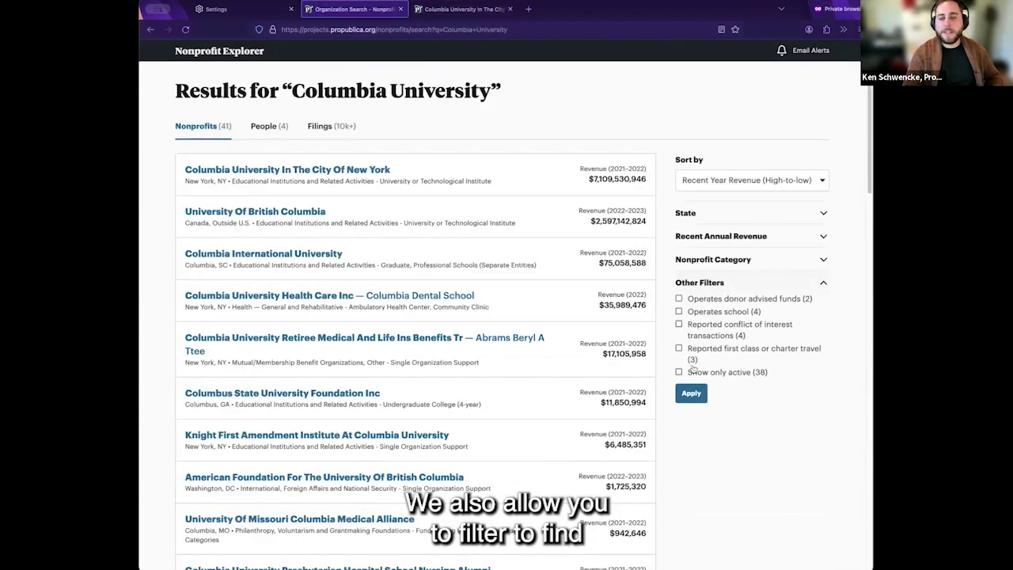
scroll(740, 345, "up", 1)
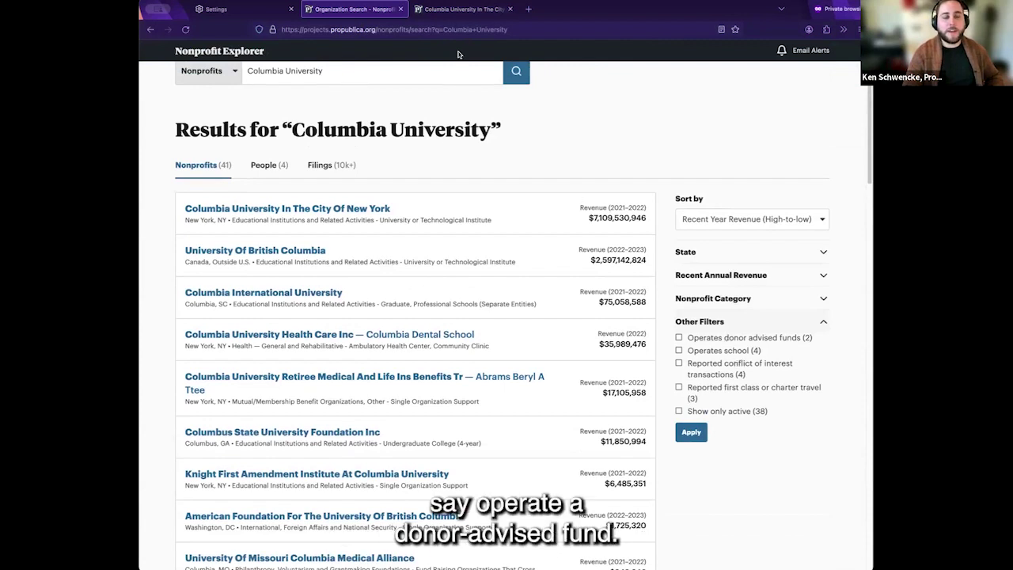
- Return to Columbia's fiscal year 2021 filing summary and check which Form 990 schedules are available for it
left_click(446, 10)
scroll(698, 378, "up", 2)
scroll(698, 378, "up", 2)
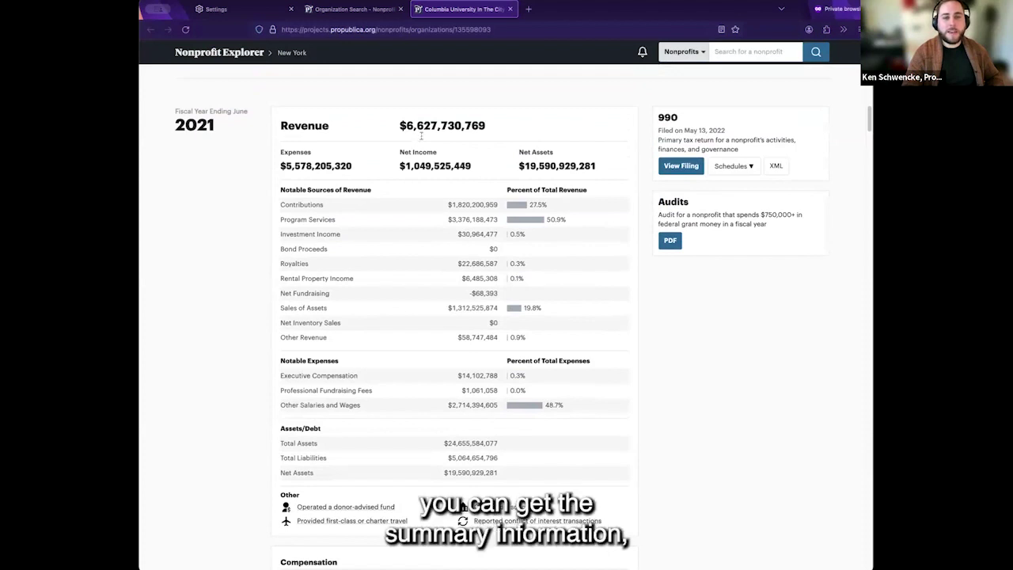
left_click(744, 167)
left_click(641, 354)
- Open Schedule L of Columbia's fiscal year 2022 Form 990 and examine the Part II table of loans to interested persons
scroll(641, 355, "up", 10)
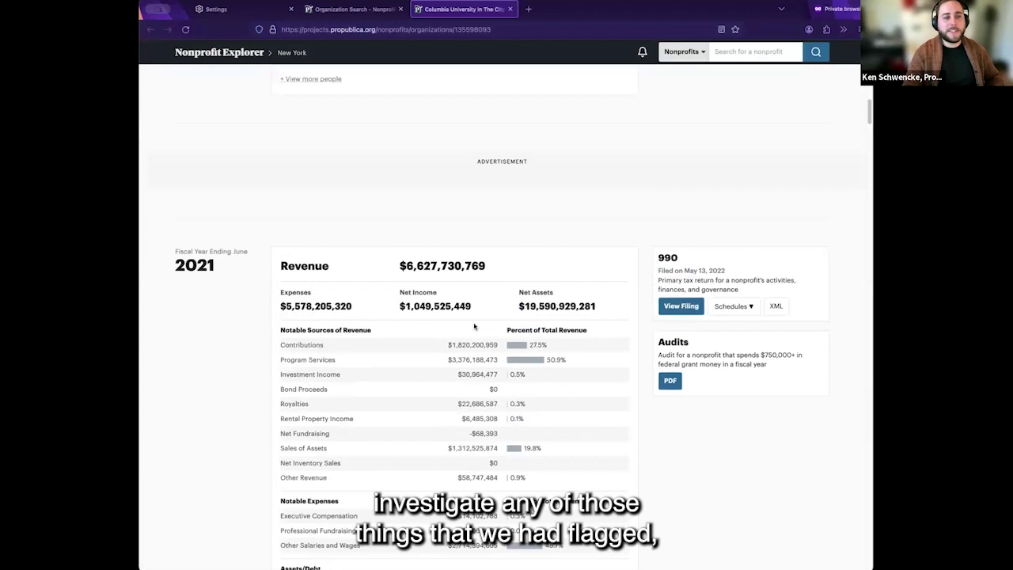
scroll(396, 350, "down", 2)
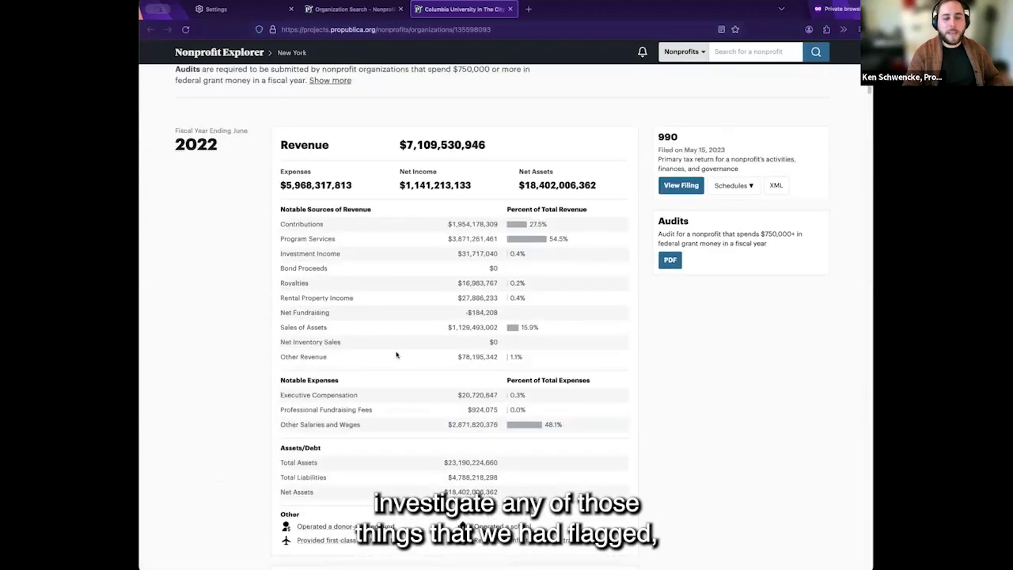
scroll(396, 350, "up", 5)
scroll(570, 383, "down", 2)
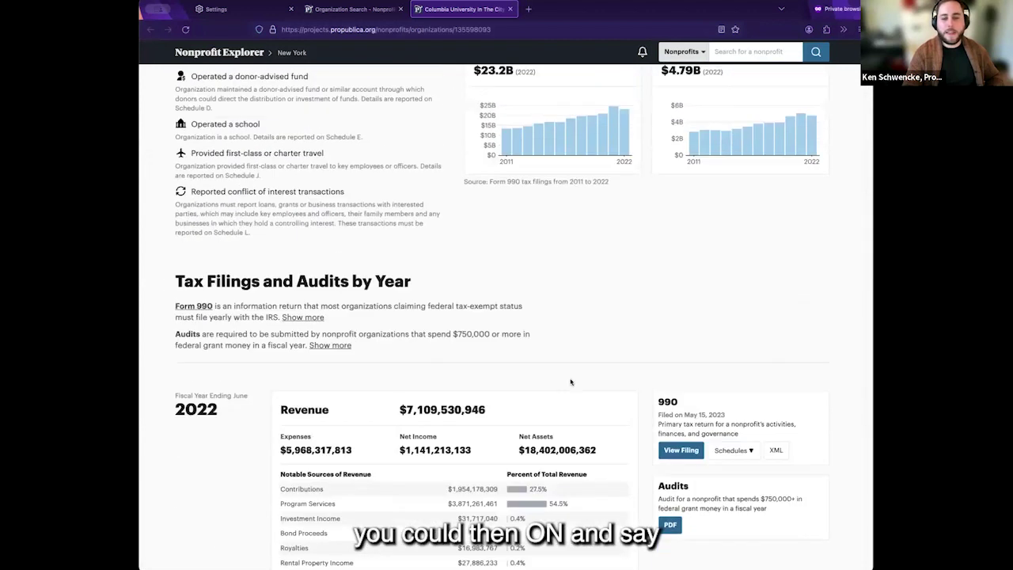
left_click(726, 450)
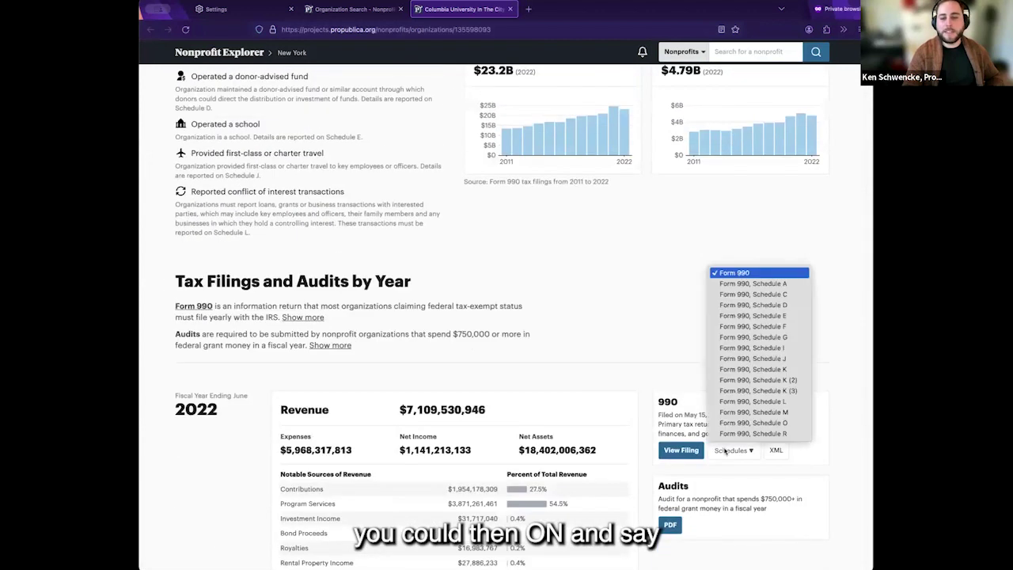
left_click(780, 402)
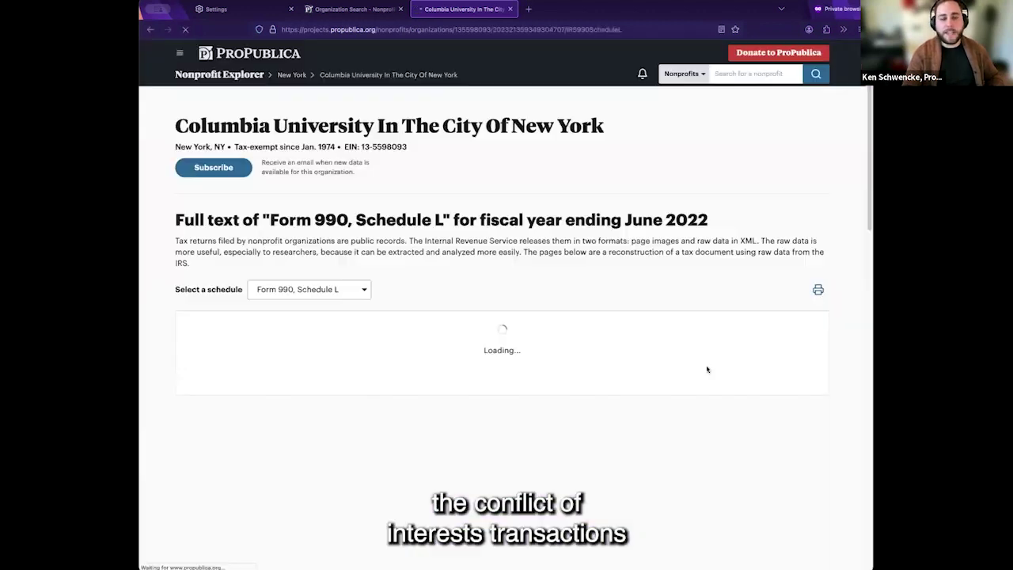
scroll(173, 283, "down", 5)
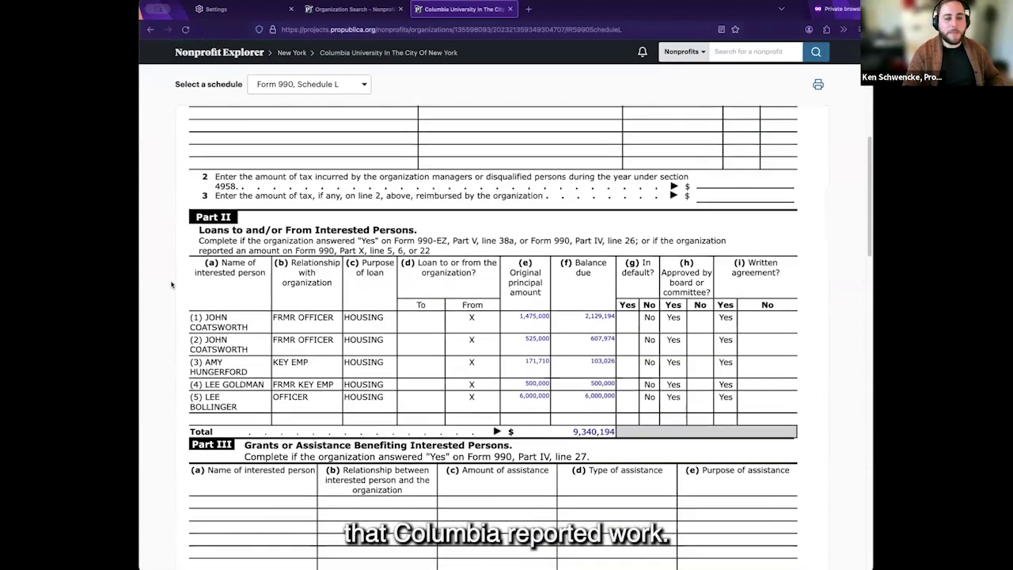
scroll(658, 296, "up", 5)
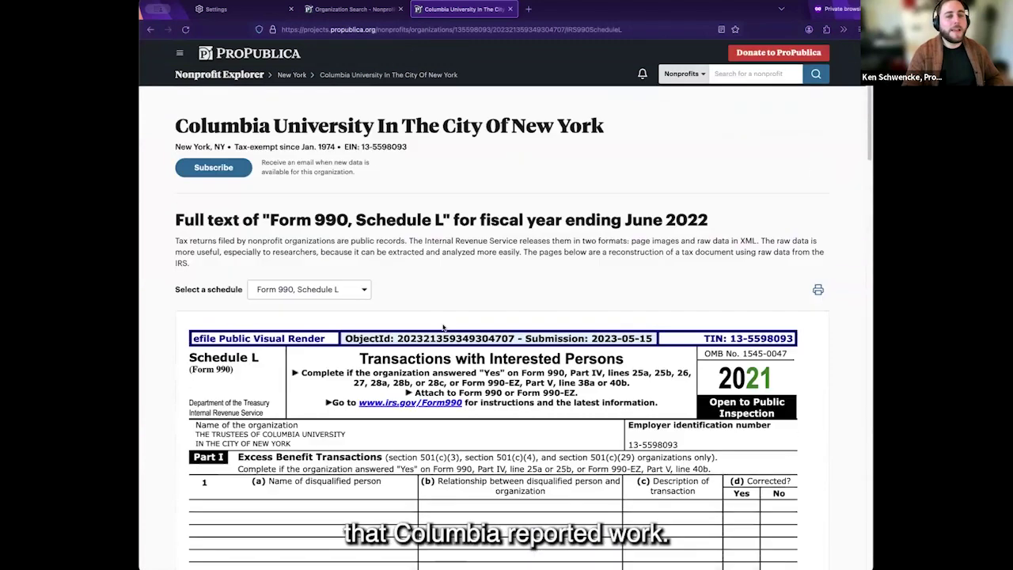
- Check which other schedules are selectable while keeping Schedule L, and preview printing it with the Save to PDF destination before cancelling
left_click(343, 291)
left_click(485, 267)
scroll(485, 270, "down", 4)
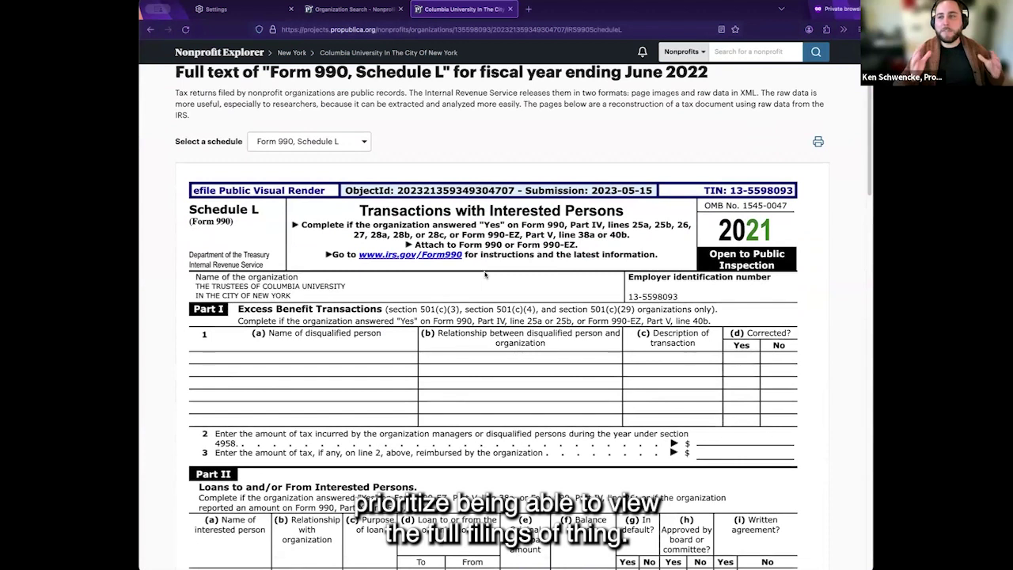
left_click(354, 139)
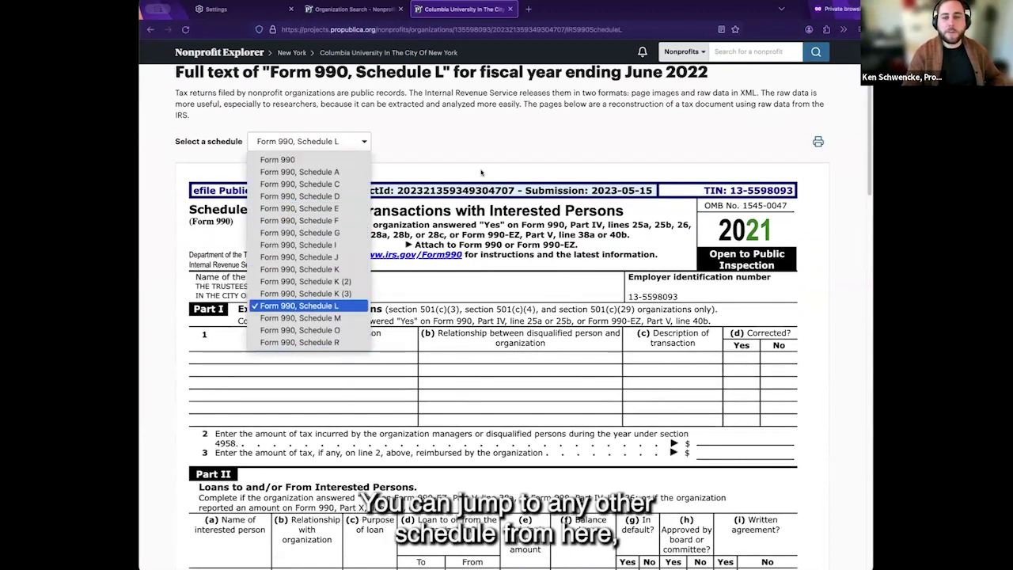
left_click(349, 305)
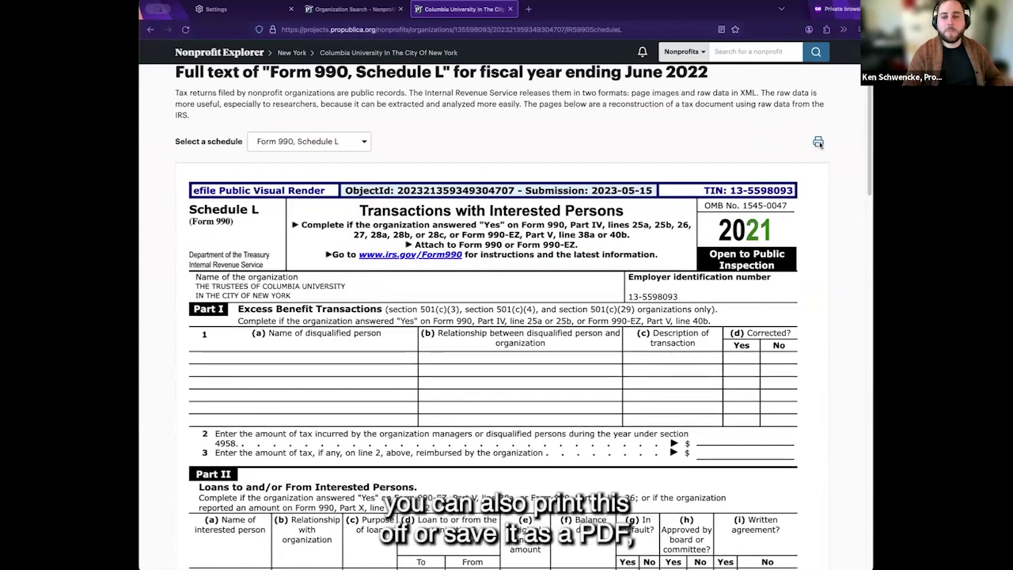
left_click(819, 142)
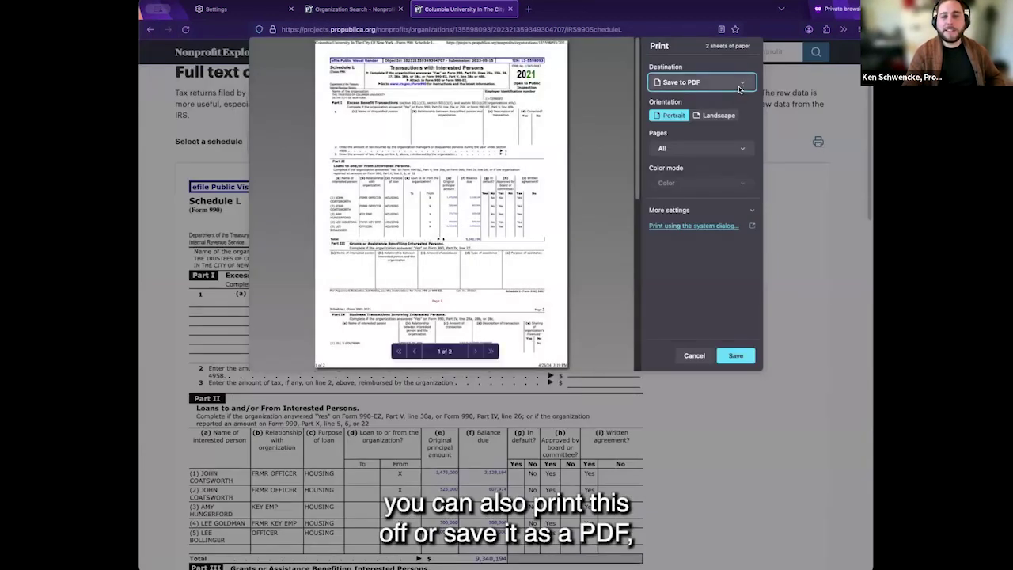
left_click(694, 356)
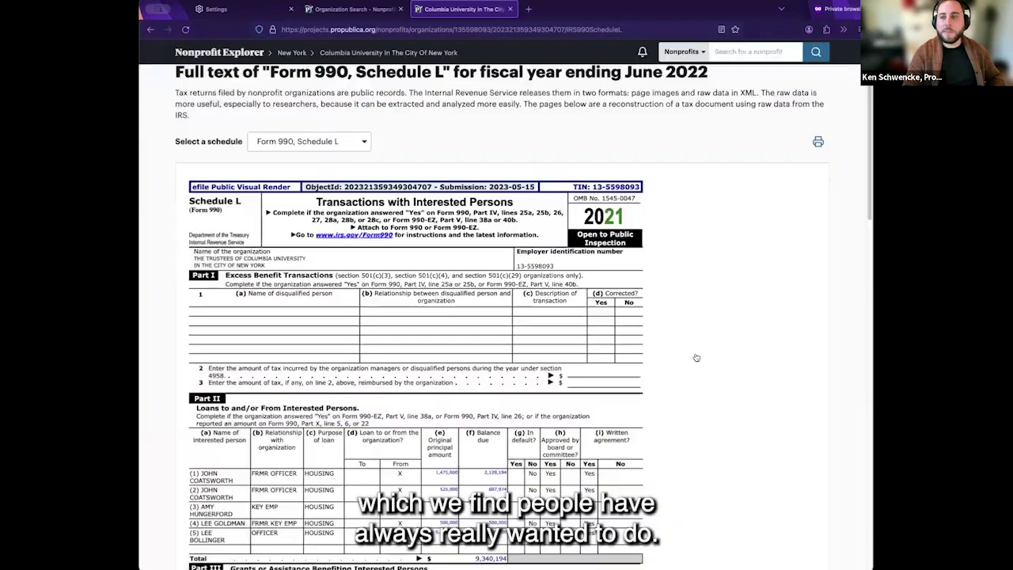
- Return to Columbia University's main organization page, view its email alert subscription form, and dismiss it without subscribing
scroll(498, 281, "up", 2)
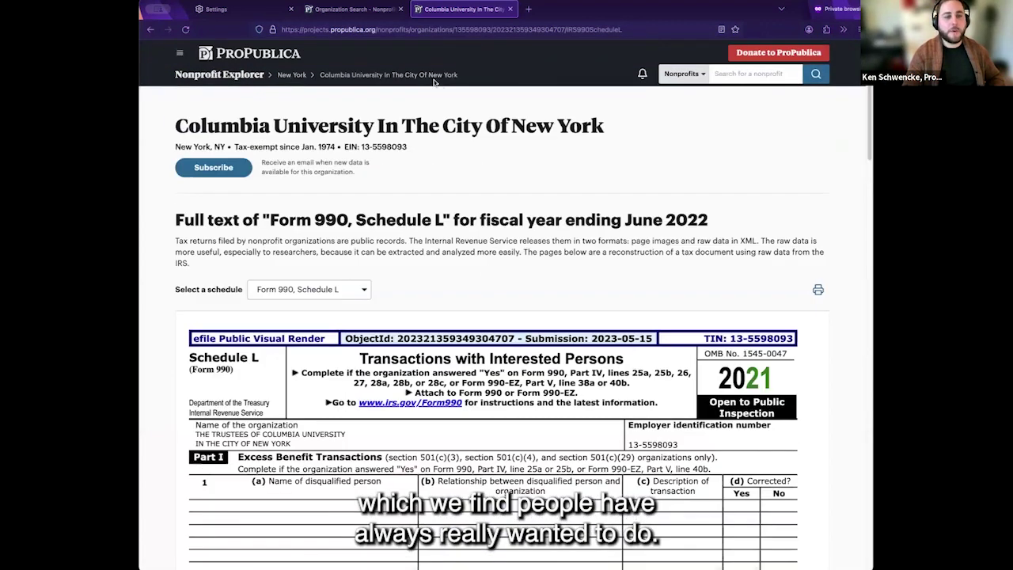
left_click(378, 76)
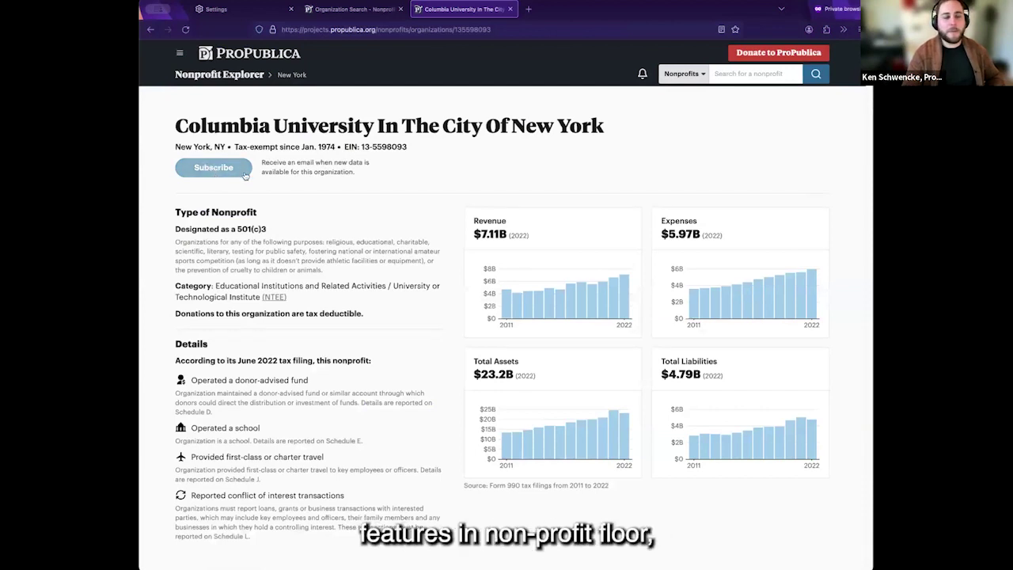
left_click(194, 172)
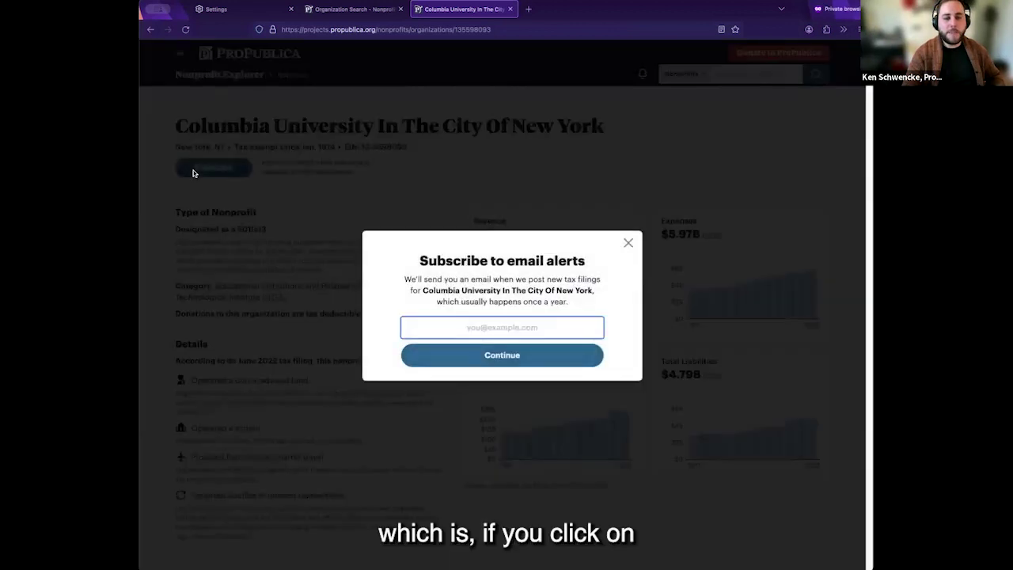
left_click(629, 244)
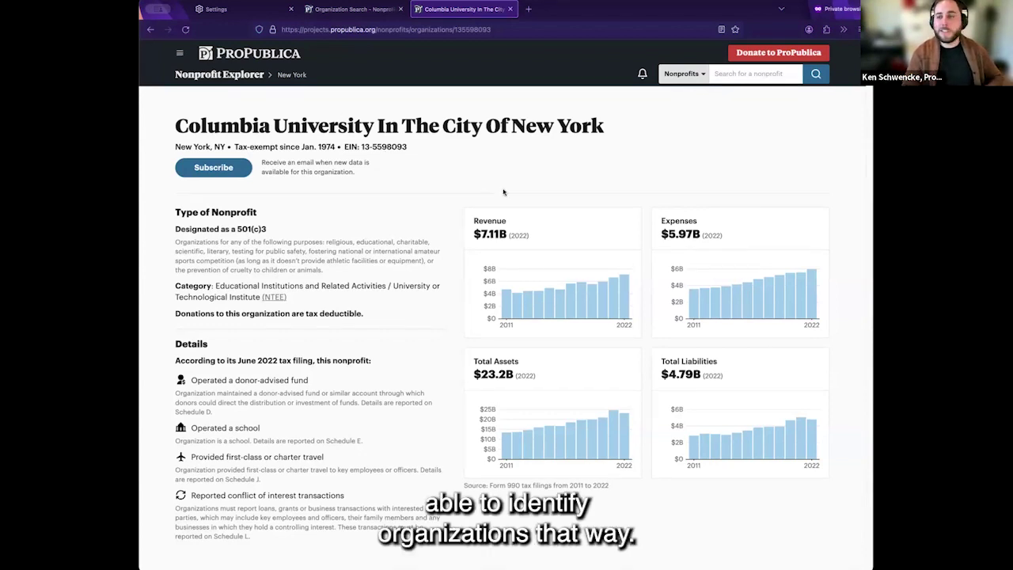
- Search the filing text, rather than nonprofit names, for University of Florida Foundation
left_click(694, 75)
left_click(696, 90)
left_click(738, 73)
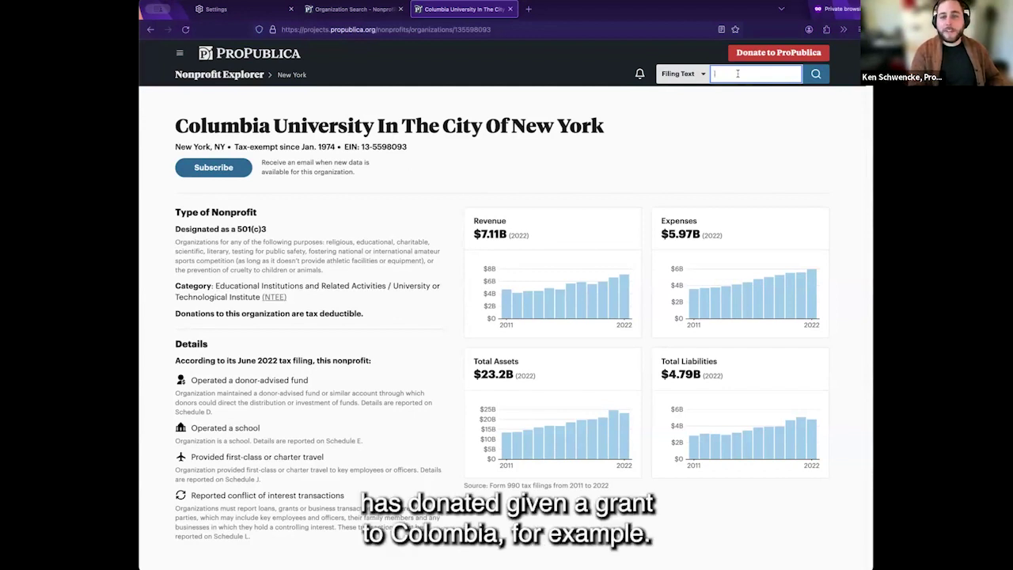
type("C")
key("BackSpace")
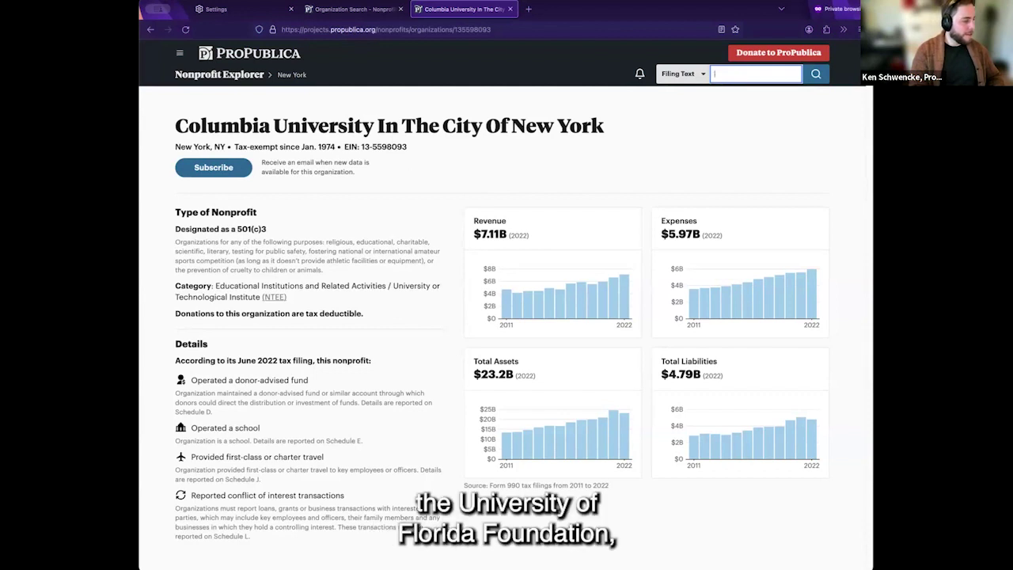
type("Univers")
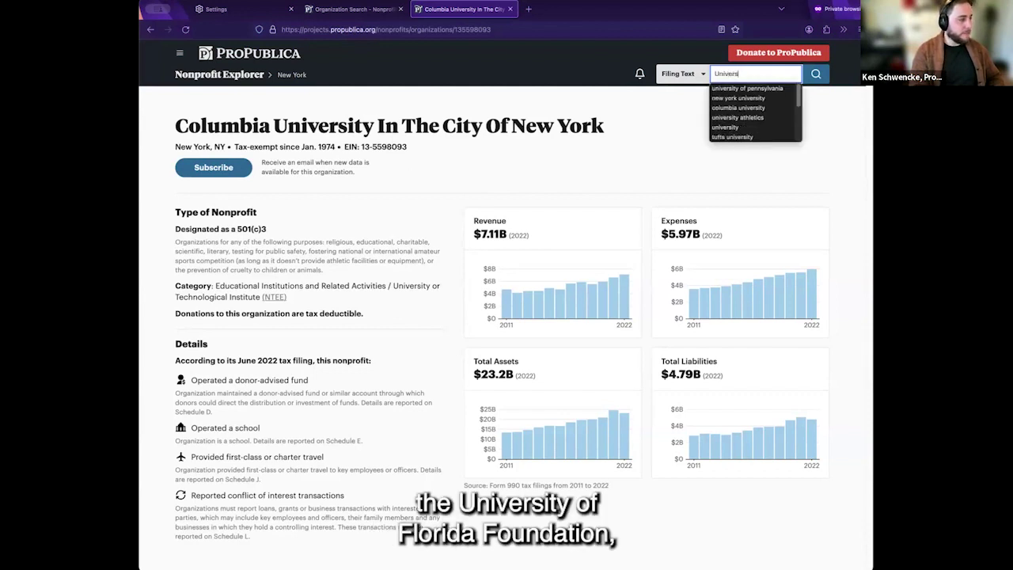
type("ity of Florid")
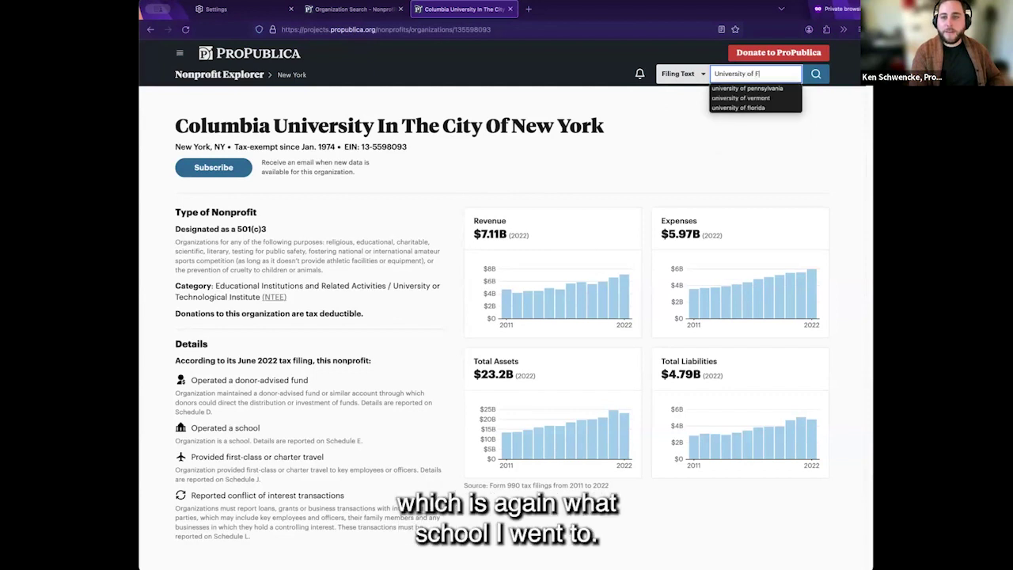
type("a Foundation")
key("Return")
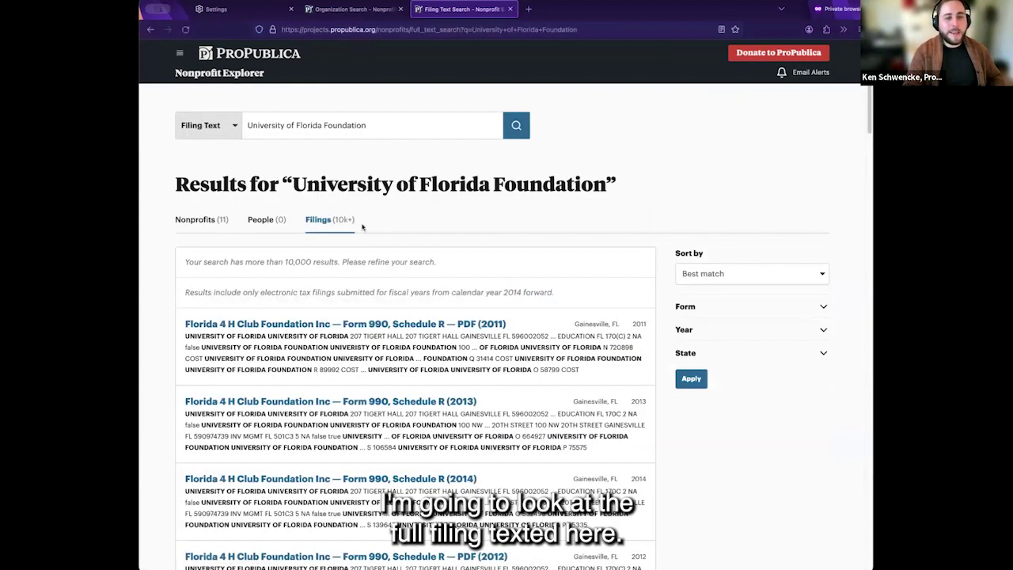
- Expand the Form and Year filters for the filing results and select Form 990, Schedule I
scroll(435, 184, "down", 1)
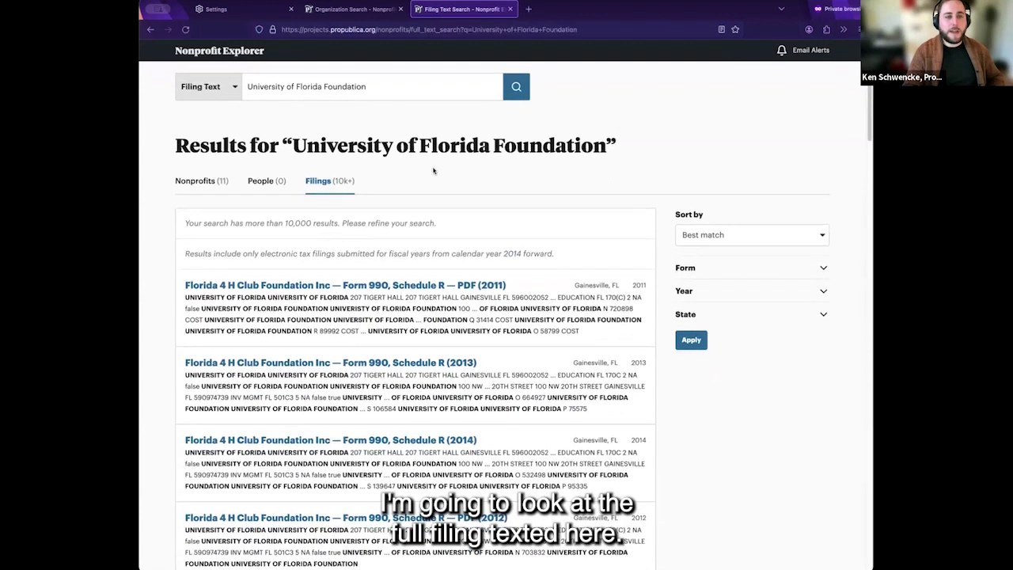
scroll(434, 169, "up", 1)
left_click(388, 129)
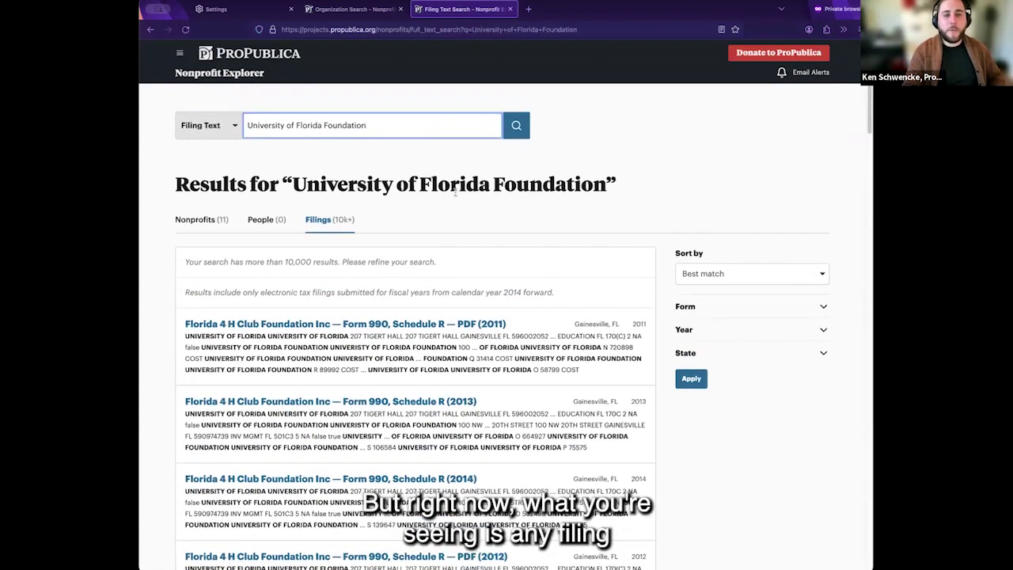
scroll(456, 192, "down", 1)
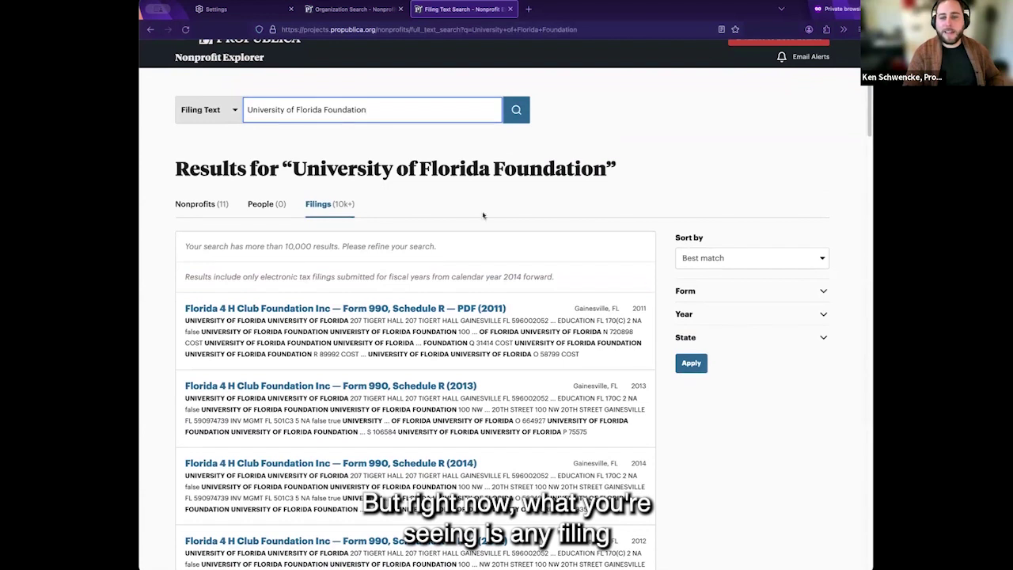
left_click(690, 289)
left_click(703, 292)
left_click(705, 322)
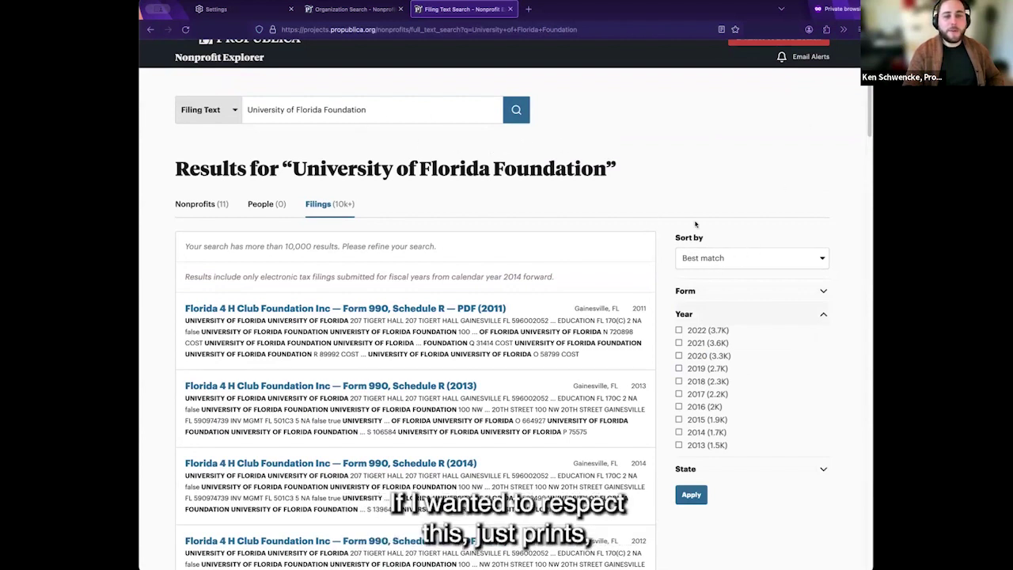
left_click(707, 292)
scroll(722, 143, "down", 2)
scroll(714, 118, "down", 1)
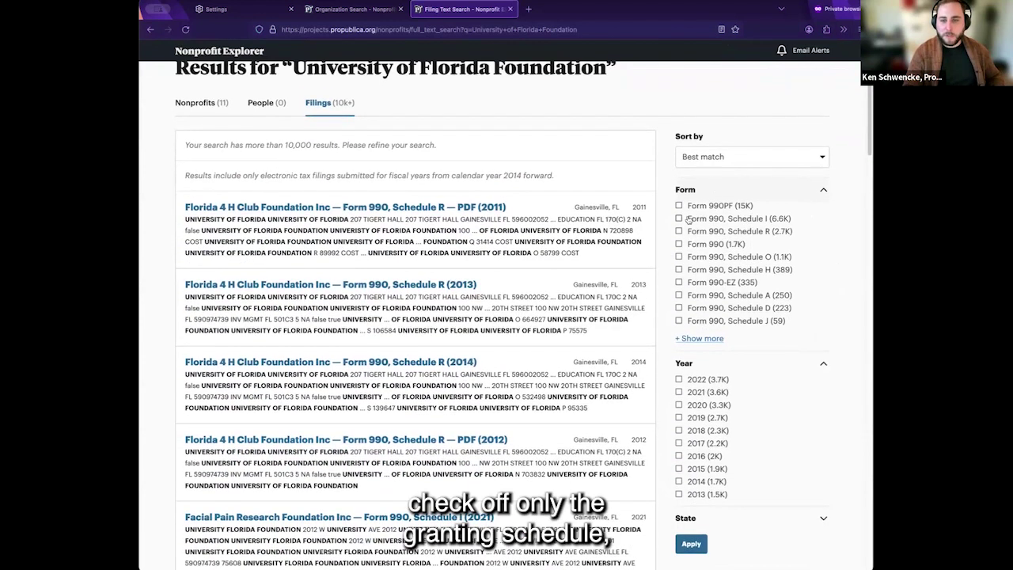
left_click(678, 218)
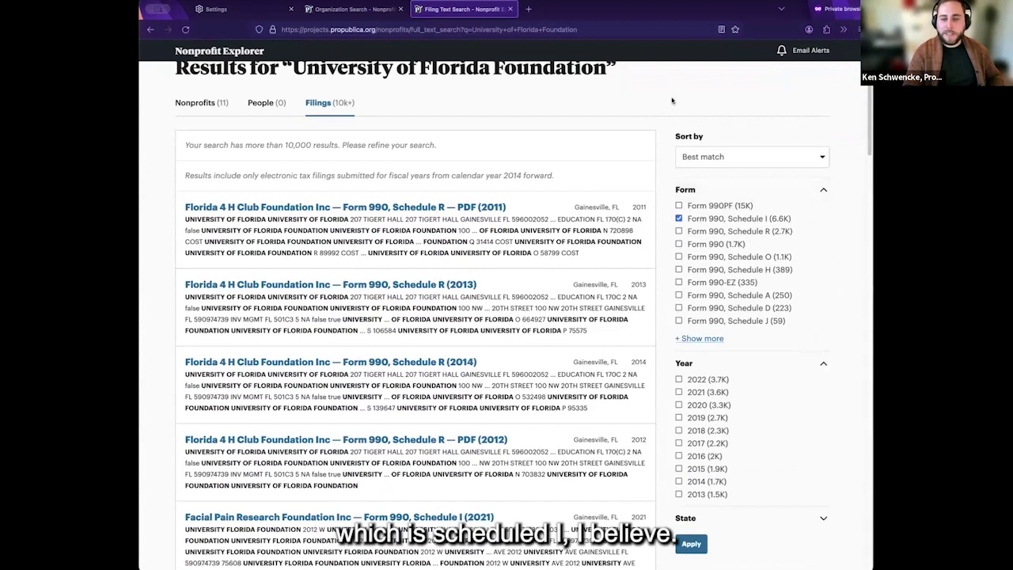
- Add the year 2022 and the state District of Columbia to the filters, apply them, and look over the matching filings
scroll(673, 102, "up", 1)
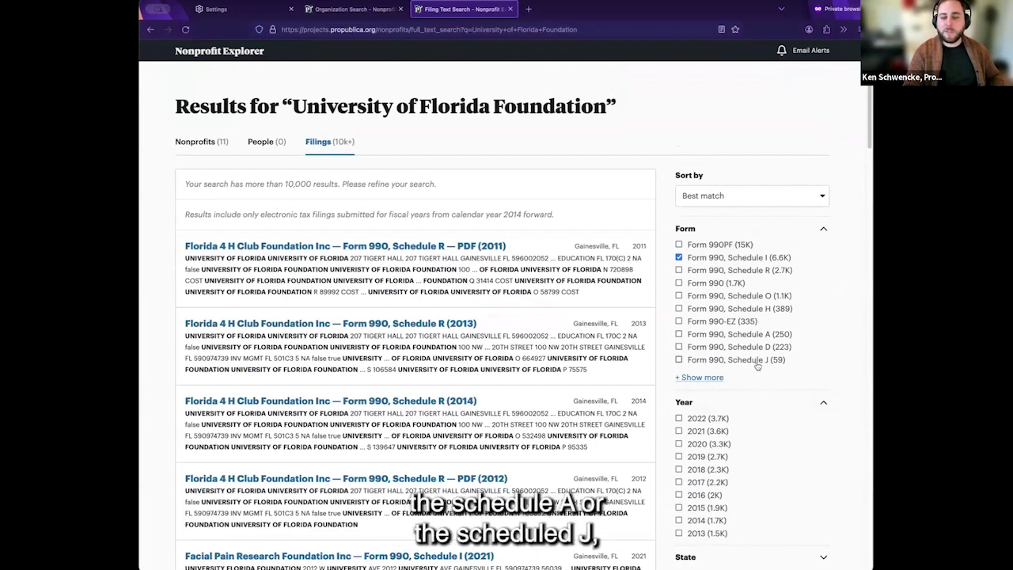
scroll(741, 222, "down", 3)
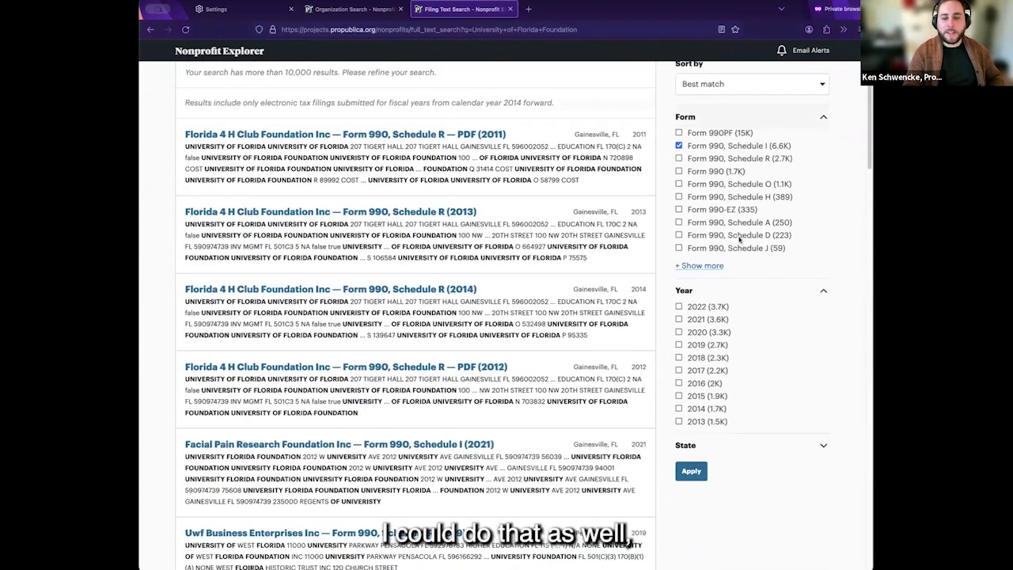
left_click(697, 272)
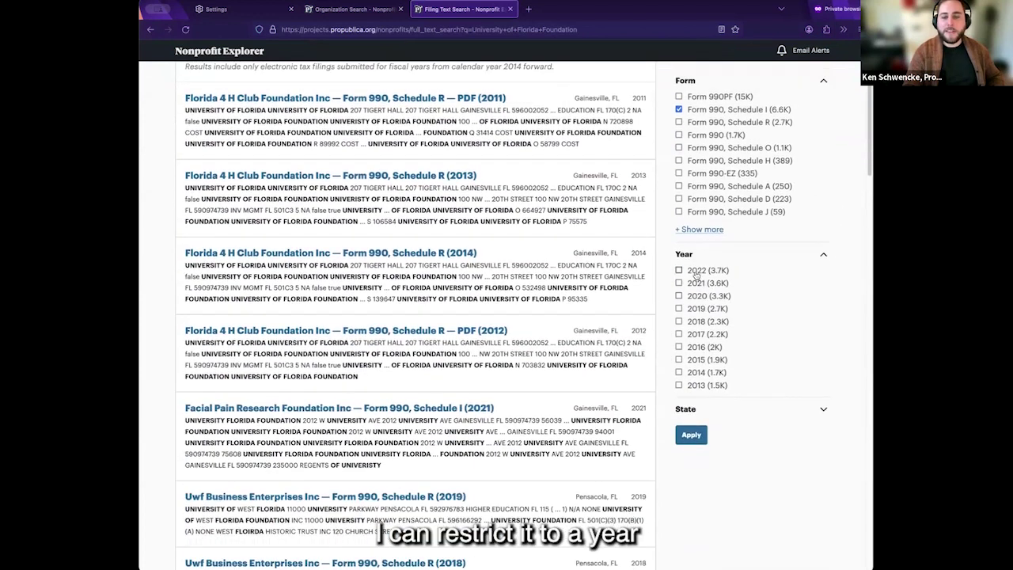
left_click(794, 411)
scroll(793, 412, "down", 3)
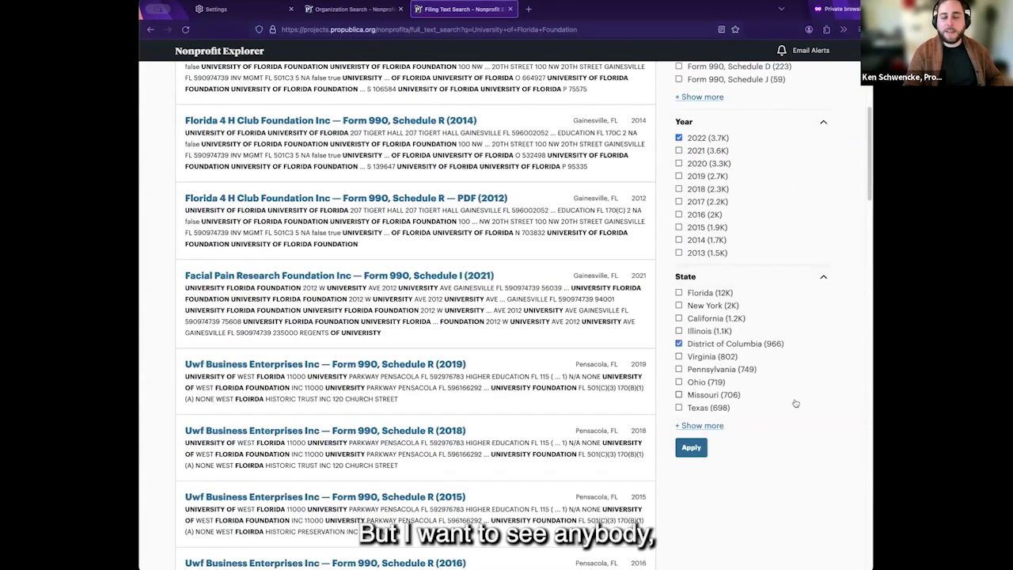
left_click(721, 348)
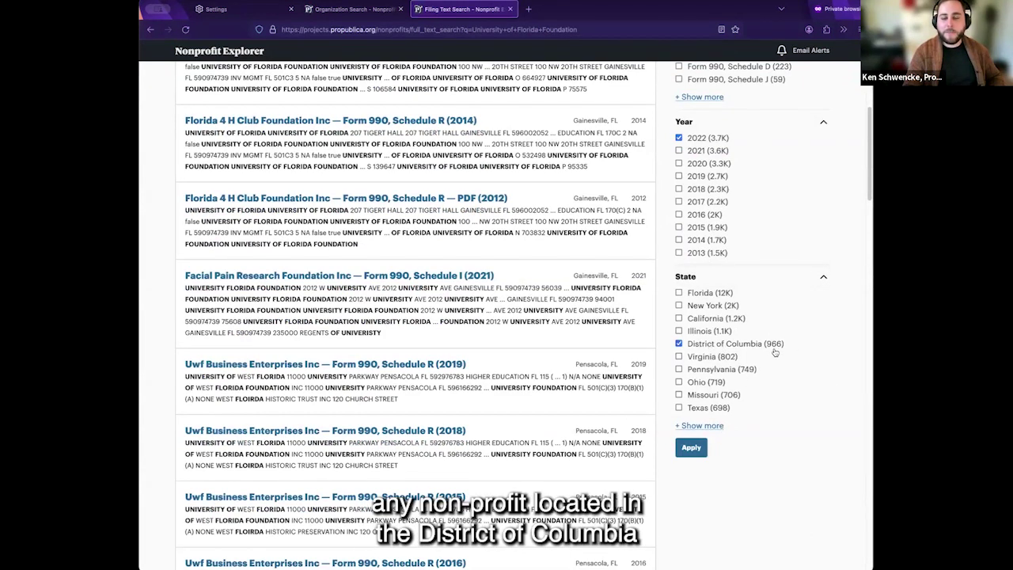
scroll(760, 353, "up", 1)
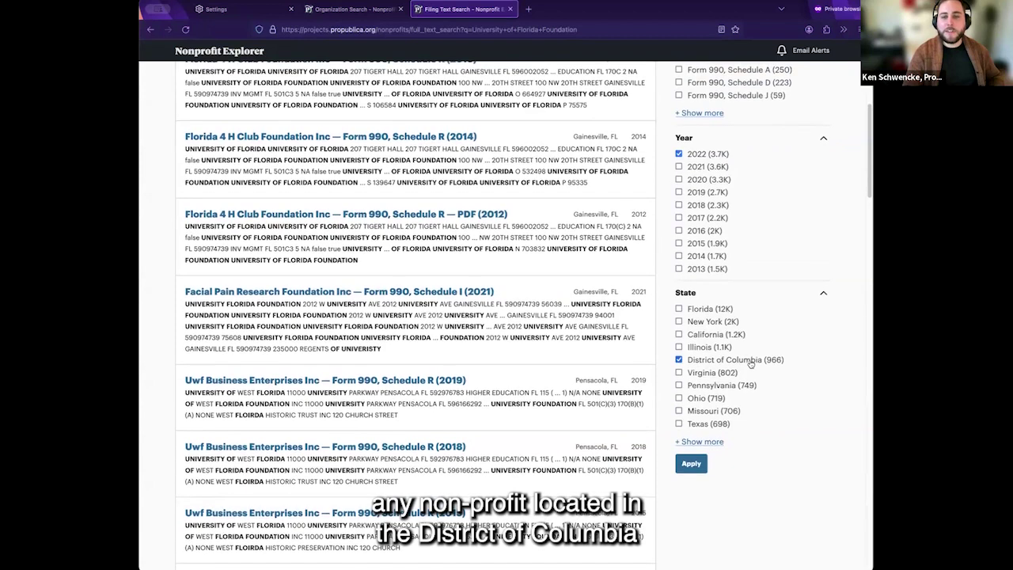
scroll(749, 332, "up", 5)
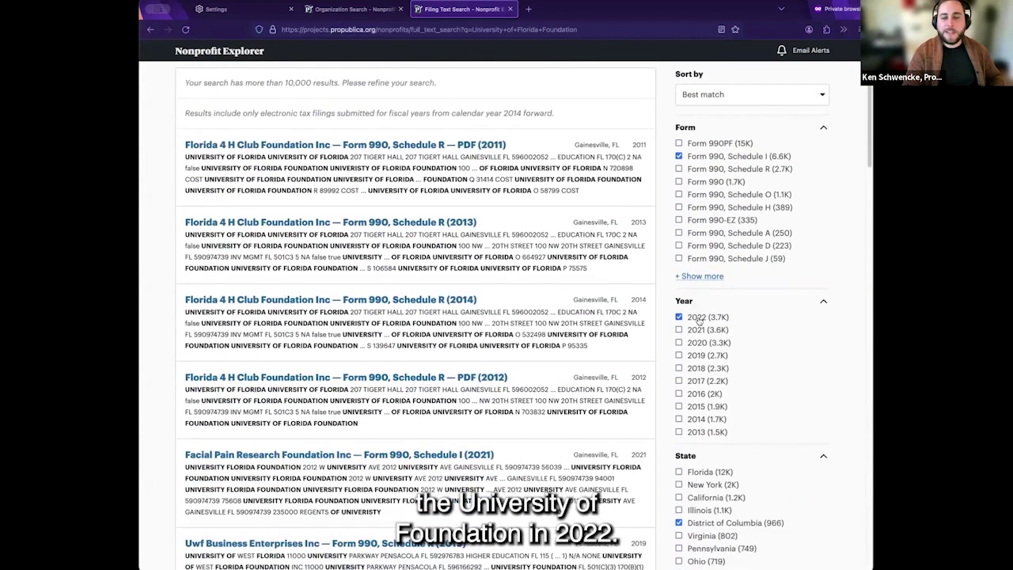
scroll(782, 364, "down", 5)
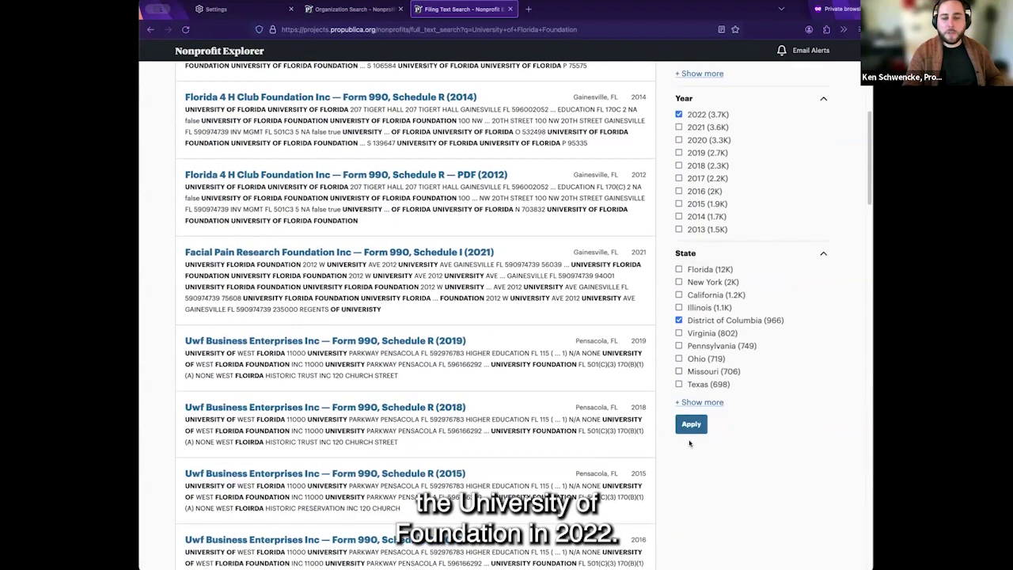
left_click(689, 426)
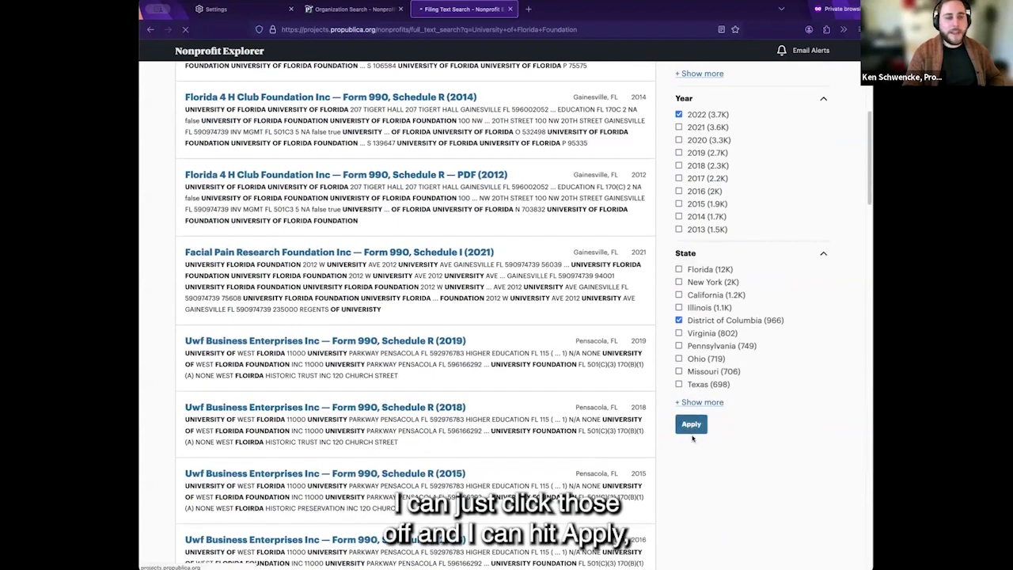
scroll(495, 243, "down", 3)
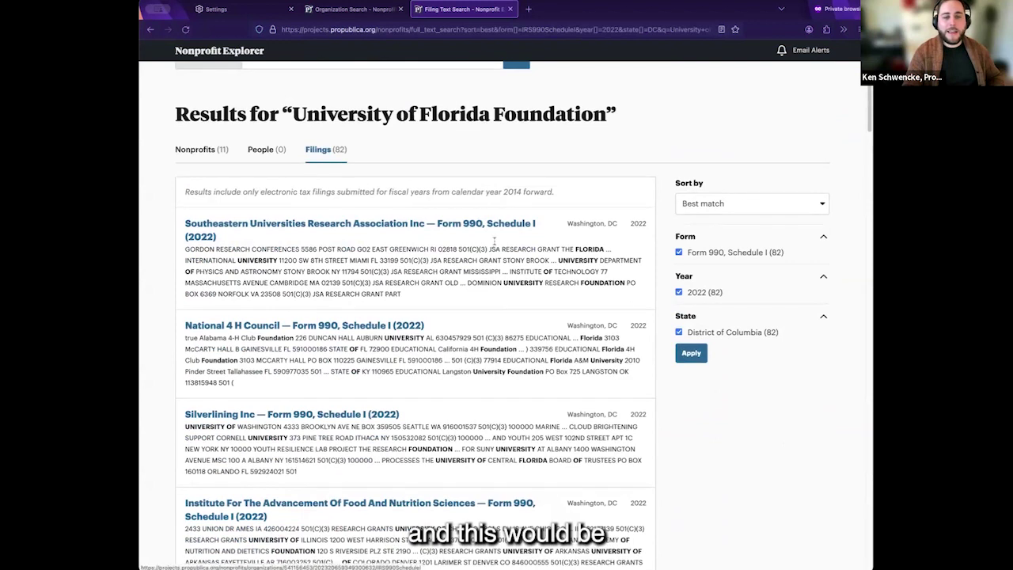
scroll(494, 242, "down", 2)
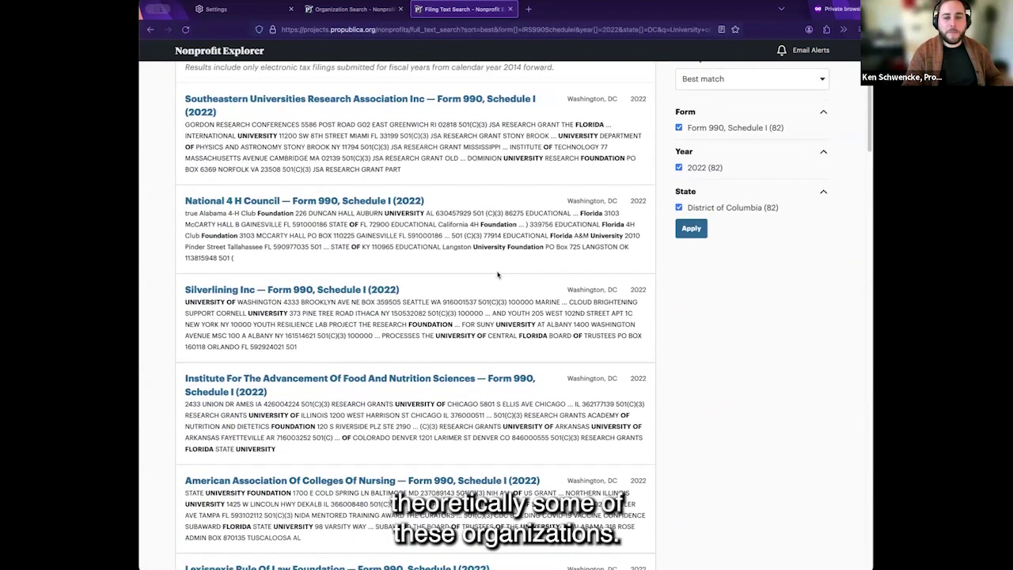
- Put the search phrase in quotation marks and rerun the filing text search for "University of Florida Foundation" as an exact phrase
scroll(461, 300, "up", 5)
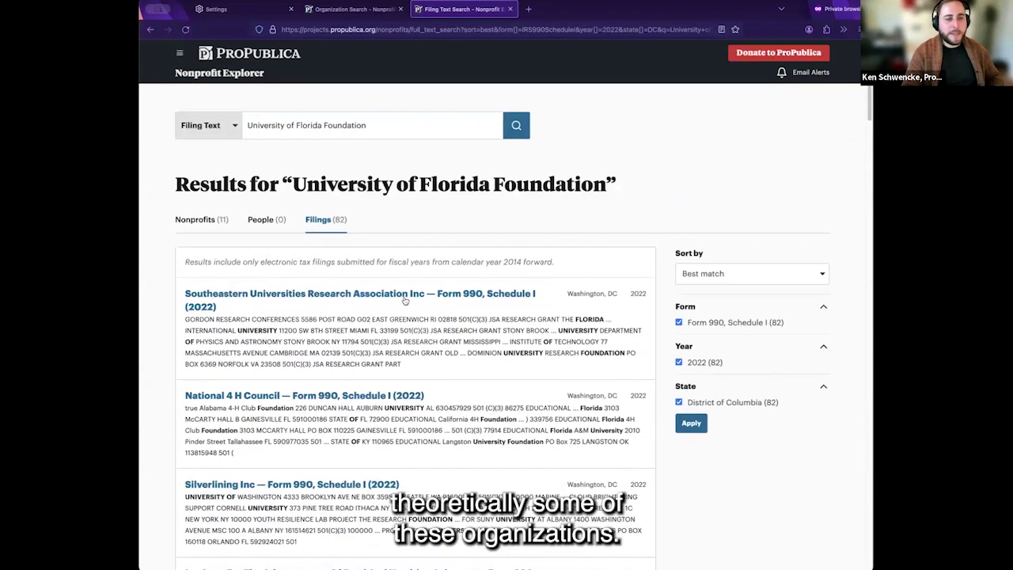
left_click(249, 127)
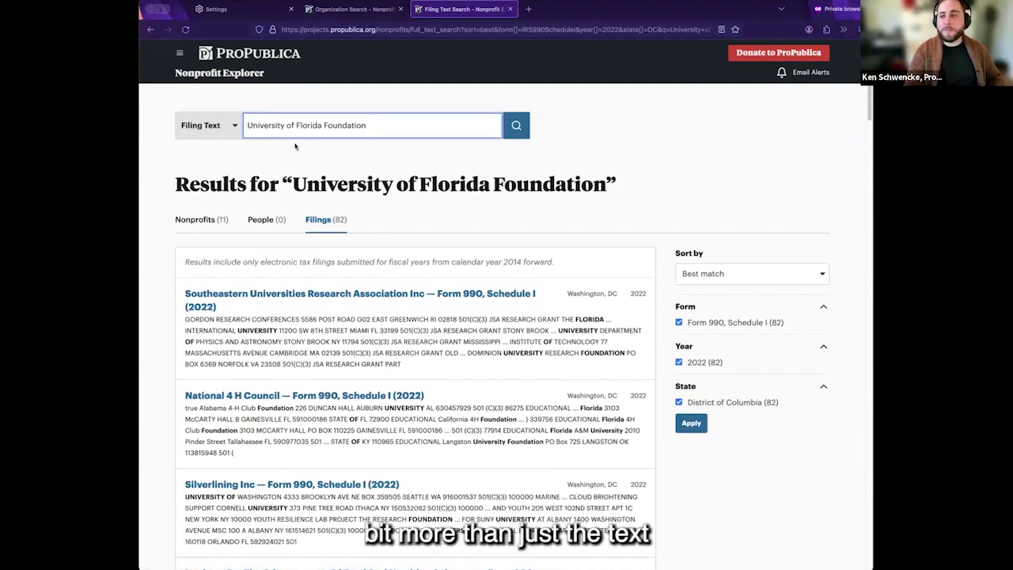
type("\"")
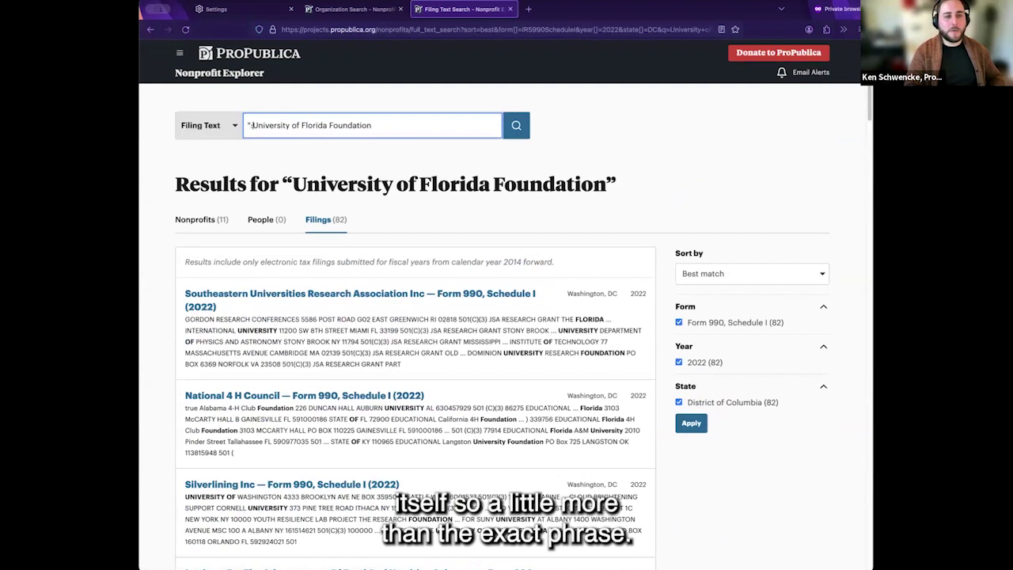
key("BackSpace")
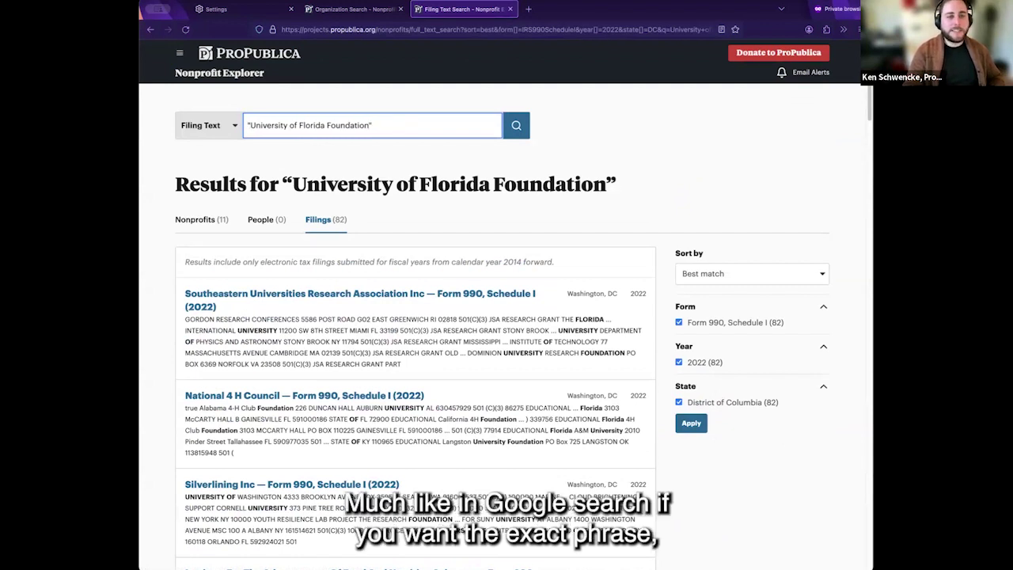
left_click(517, 129)
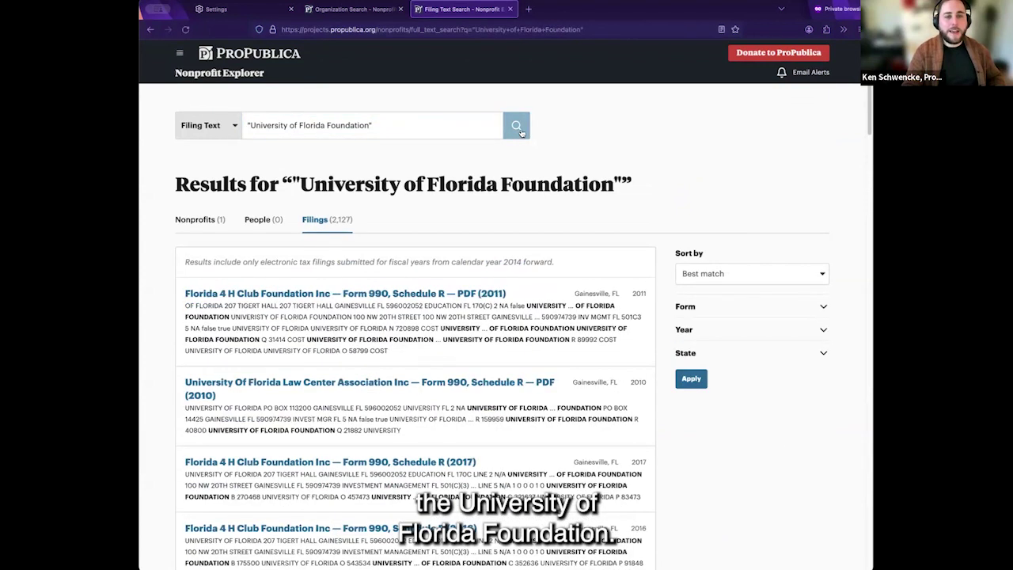
- Filter the exact-phrase filing results to Form 990, Schedule I and the year 2021, and apply the filters
scroll(714, 241, "down", 1)
scroll(714, 241, "down", 1)
left_click(717, 266)
left_click(724, 294)
scroll(759, 309, "down", 2)
left_click(741, 351)
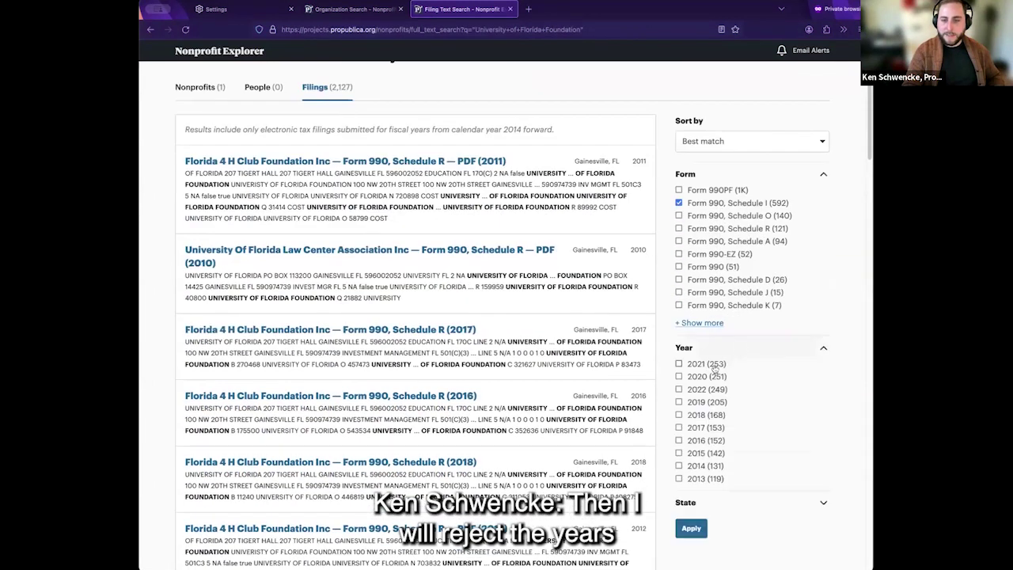
left_click(704, 369)
scroll(776, 387, "down", 1)
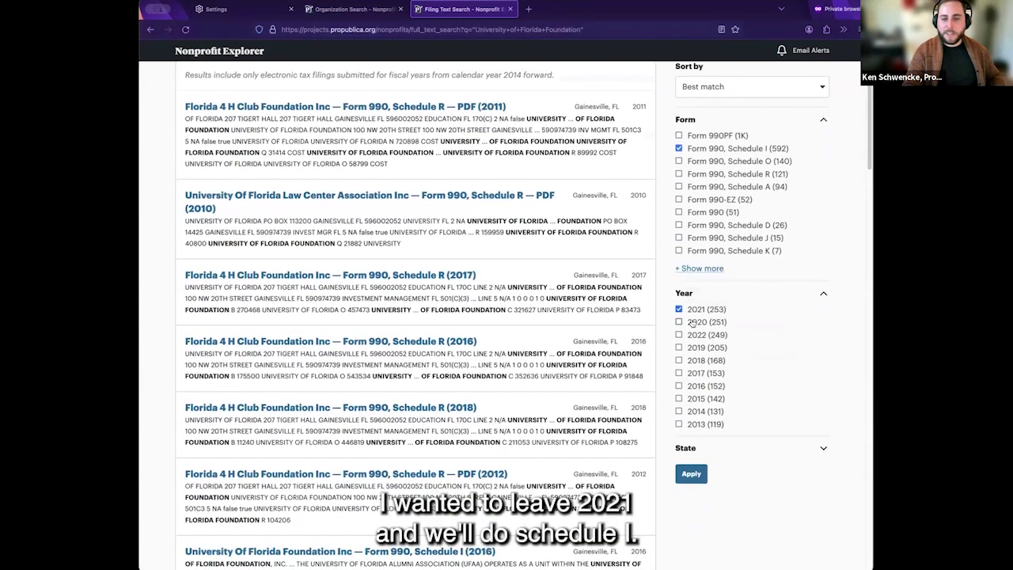
left_click(687, 478)
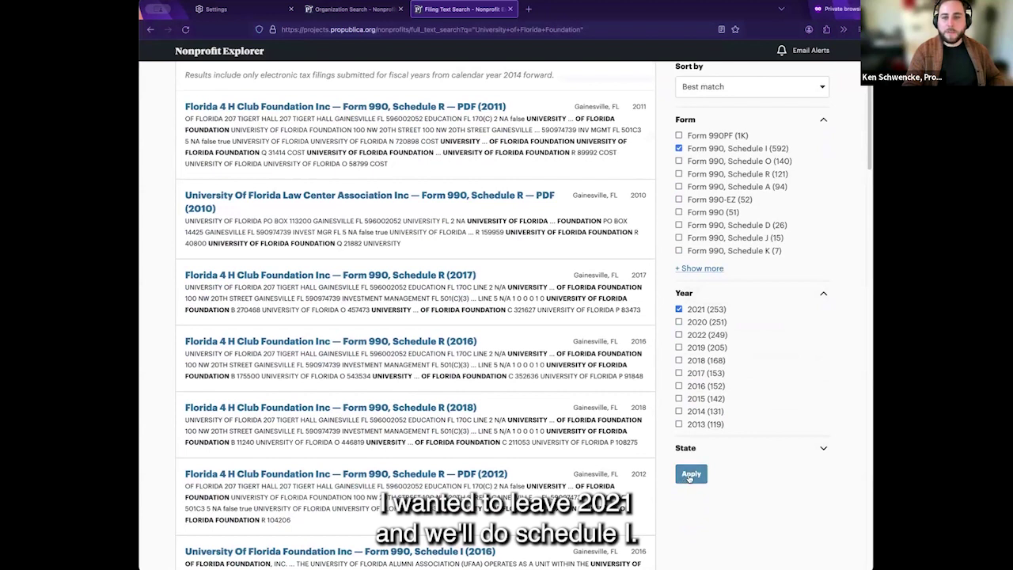
scroll(638, 211, "down", 1)
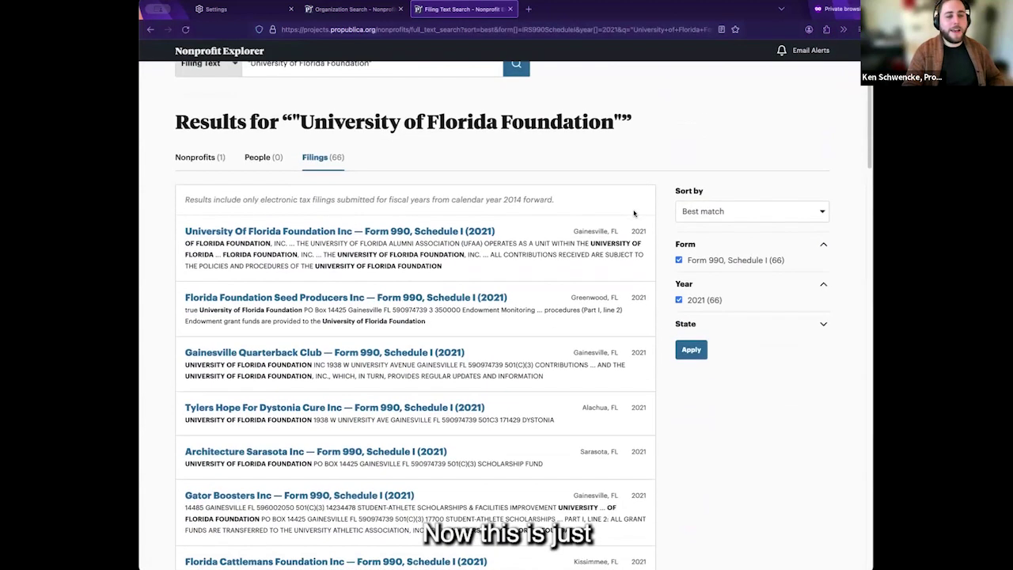
- Open the Gainesville Quarterback Club's 2021 Form 990, Schedule I from the filing results and read the details of its grant
scroll(559, 331, "up", 1)
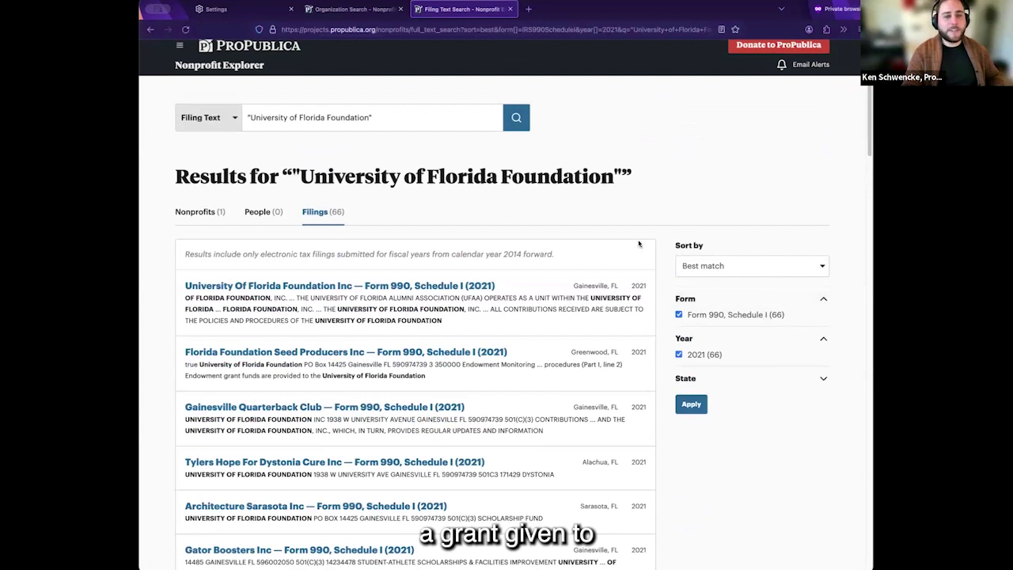
scroll(638, 244, "down", 3)
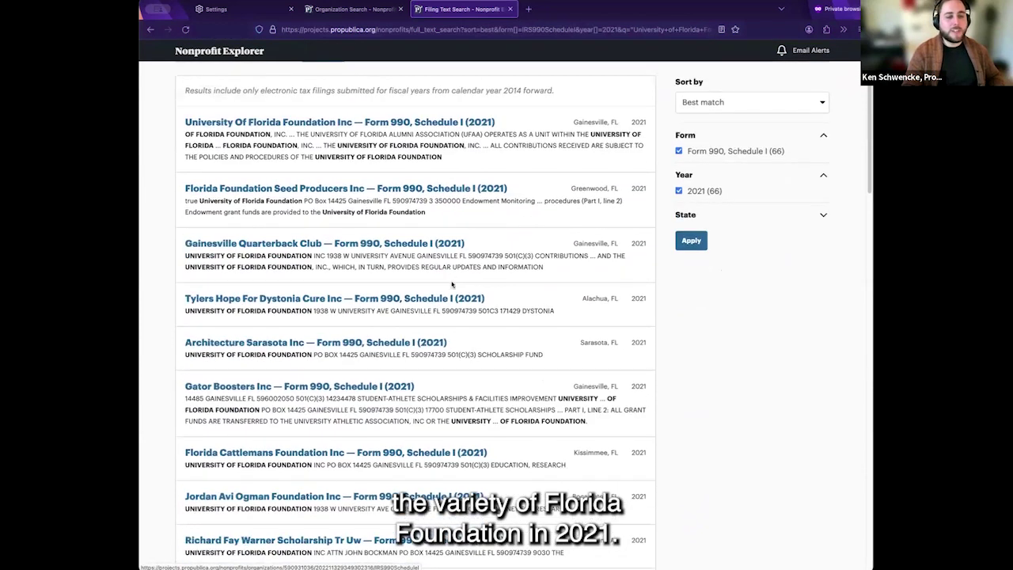
scroll(490, 180, "down", 1)
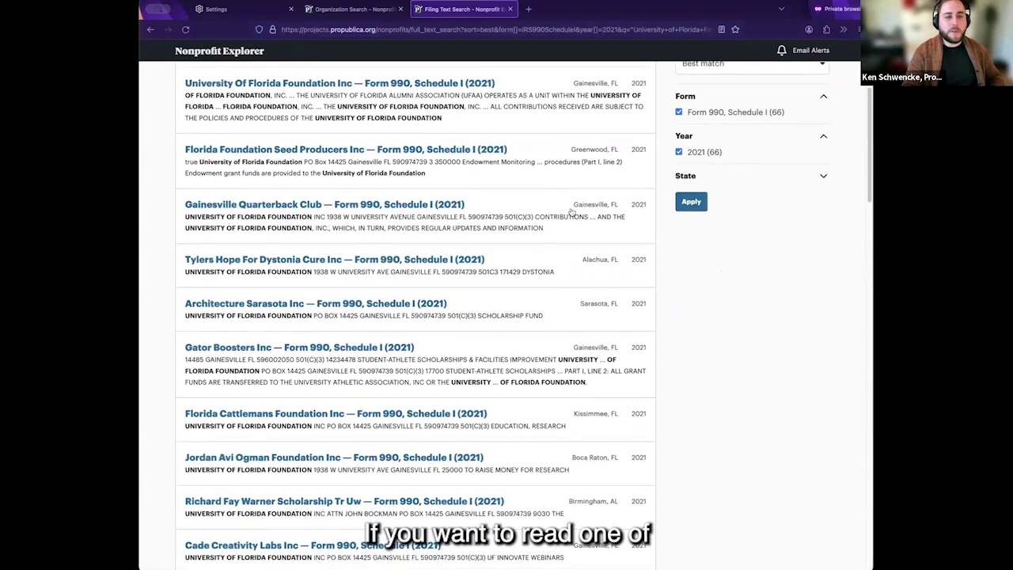
left_click(246, 207)
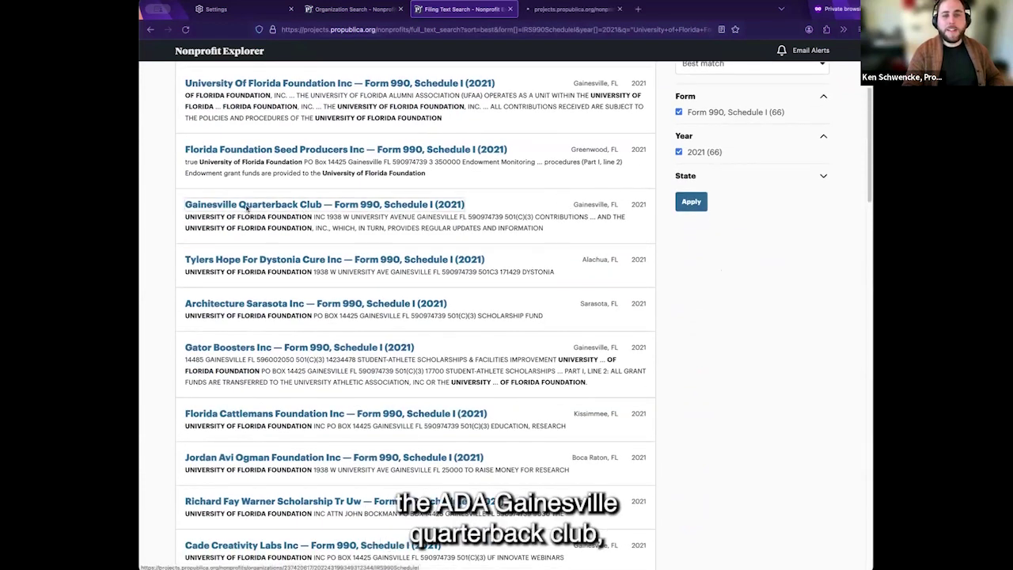
scroll(412, 250, "down", 3)
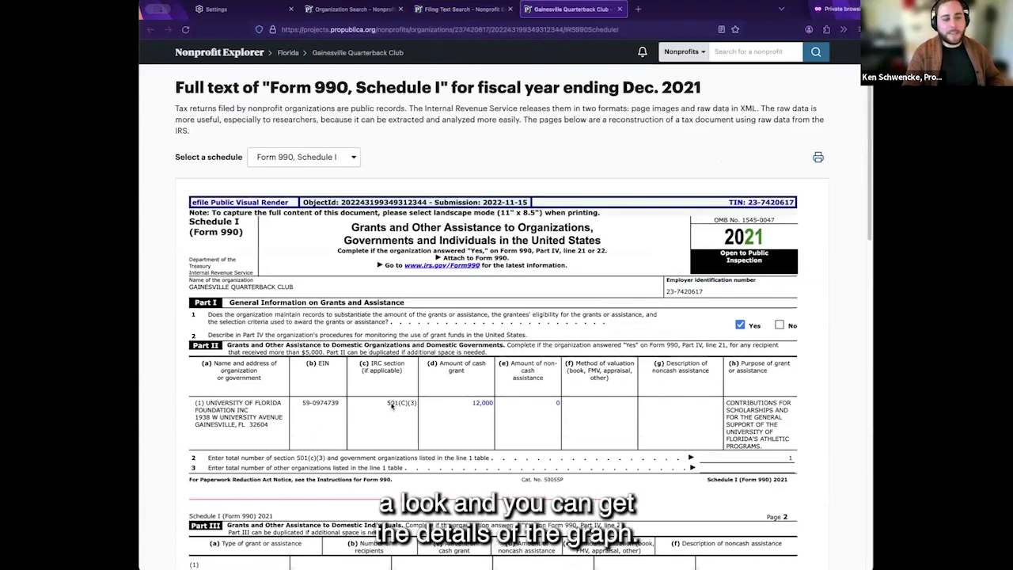
scroll(411, 405, "down", 1)
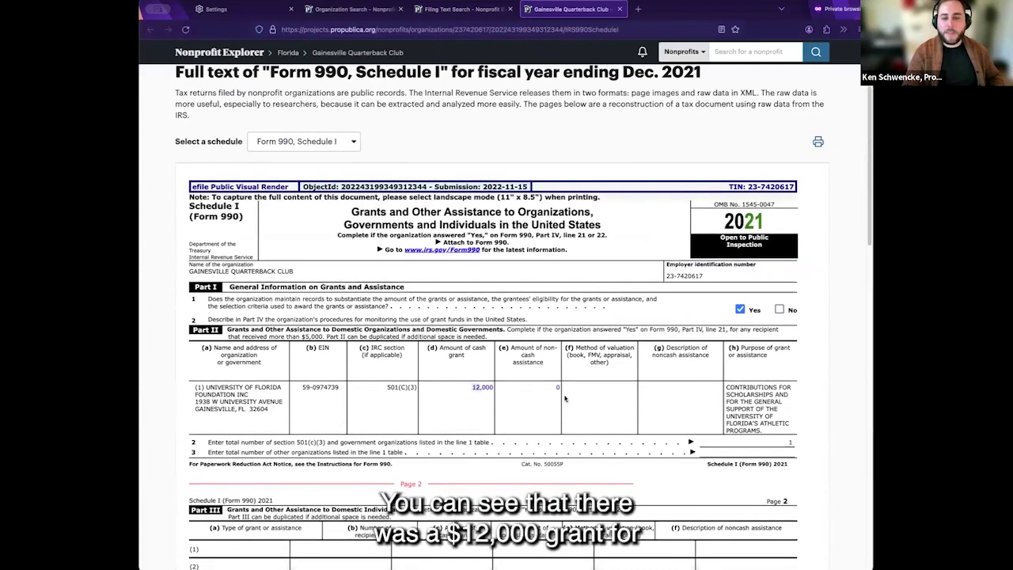
scroll(772, 411, "up", 4)
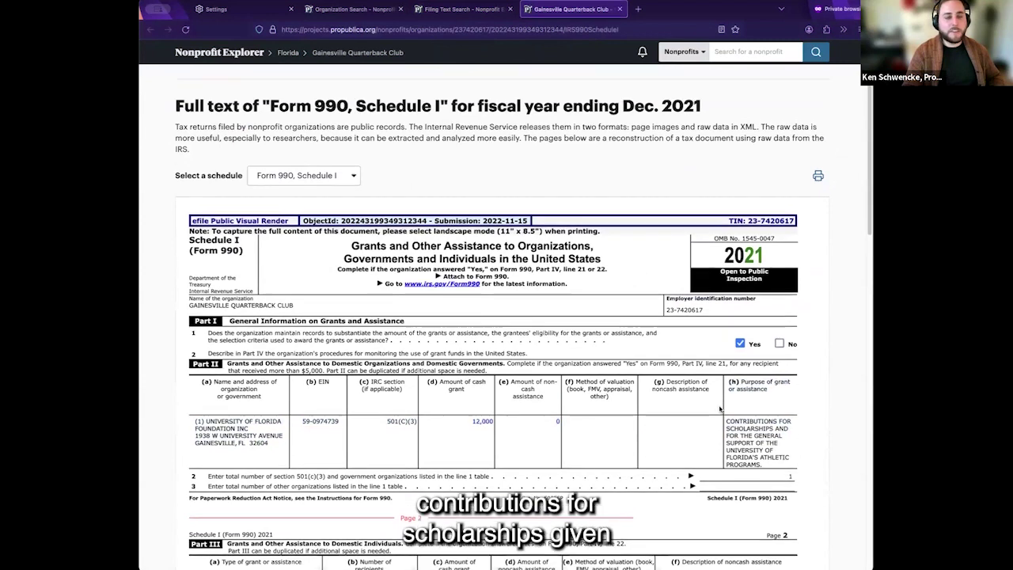
scroll(511, 276, "down", 1)
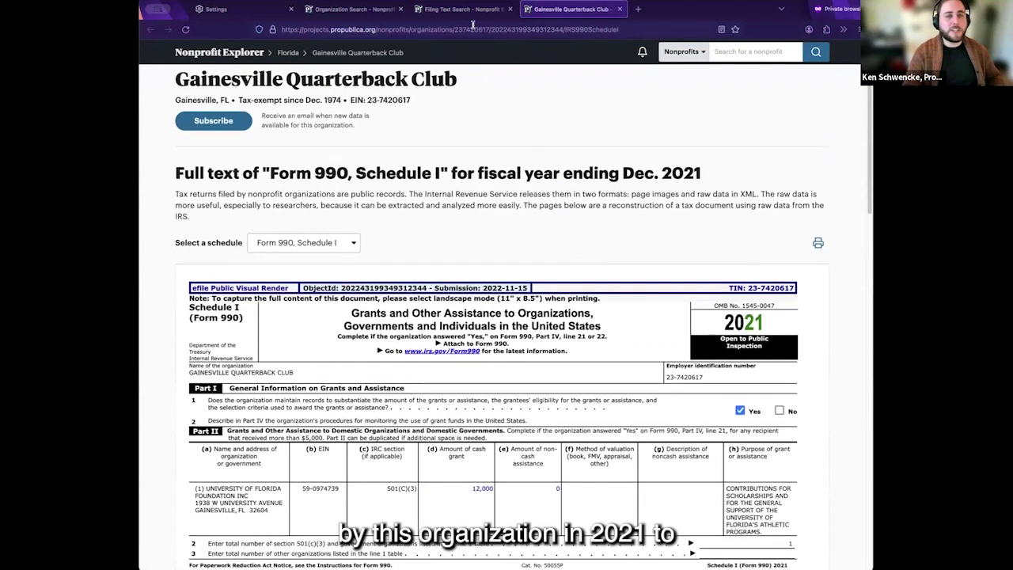
- Return to the "University of Florida Foundation" search, show its nonprofit matches instead of filings, and clear the search phrase
left_click(467, 13)
scroll(480, 174, "up", 3)
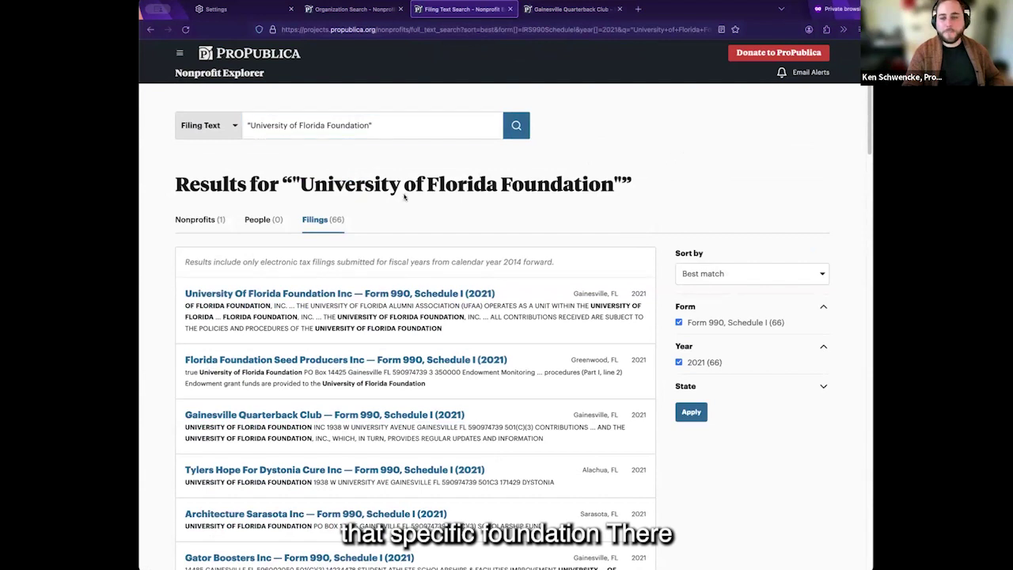
left_click(199, 220)
left_click(391, 124)
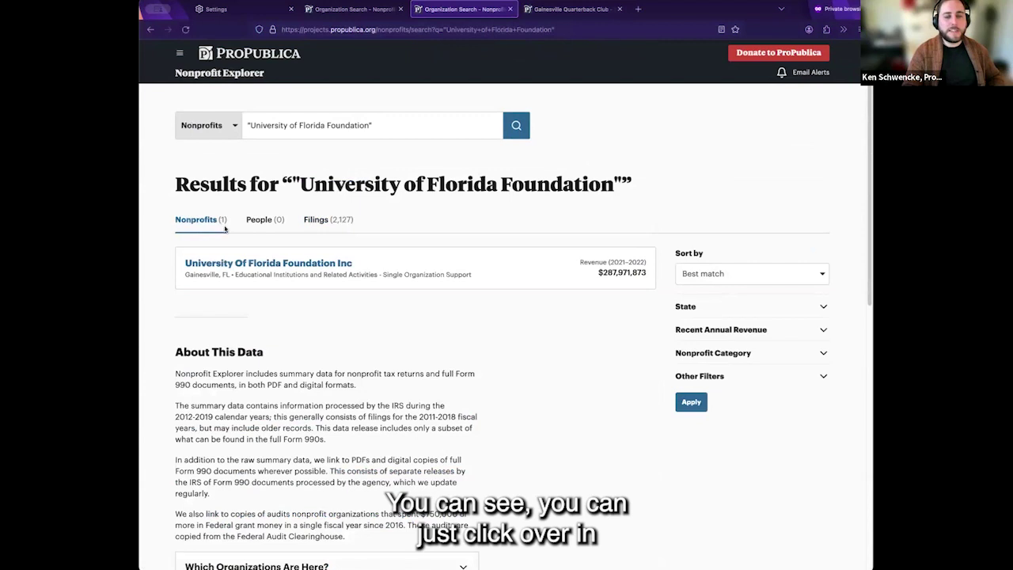
triple_click(385, 125)
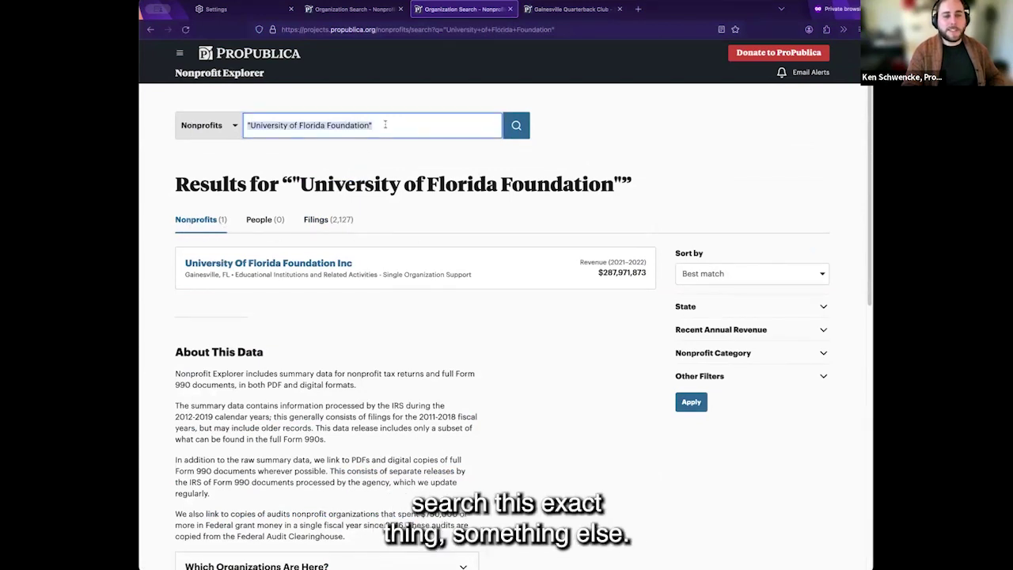
key("BackSpace")
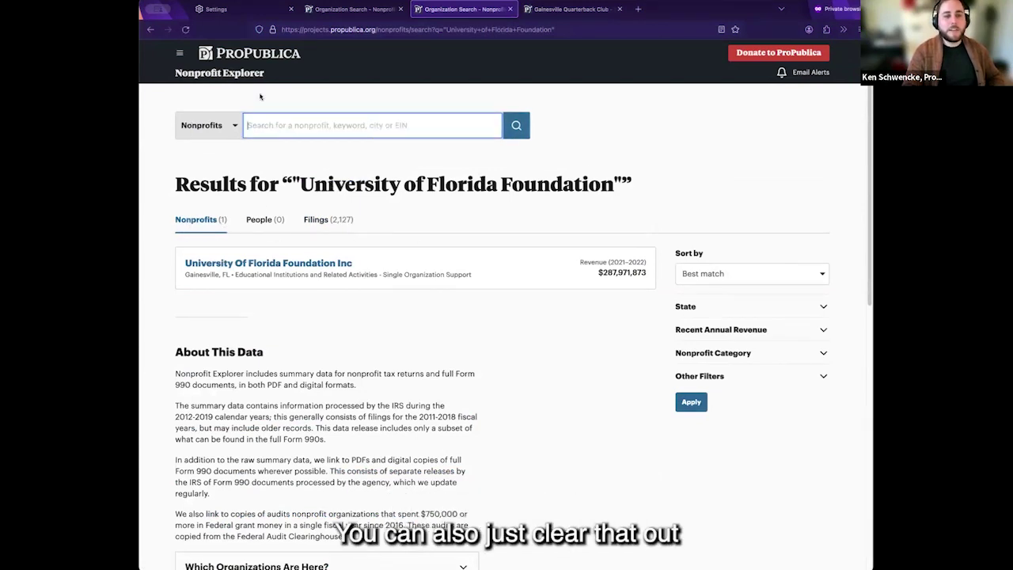
- Go to the Nonprofit Explorer homepage and run an empty nonprofit search to browse all organizations
left_click(231, 78)
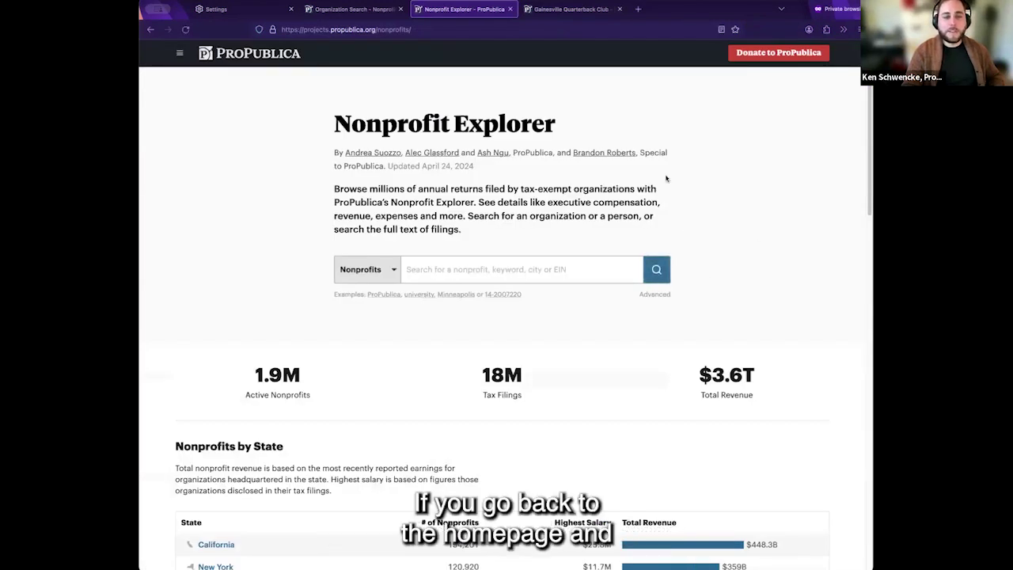
scroll(686, 260, "down", 1)
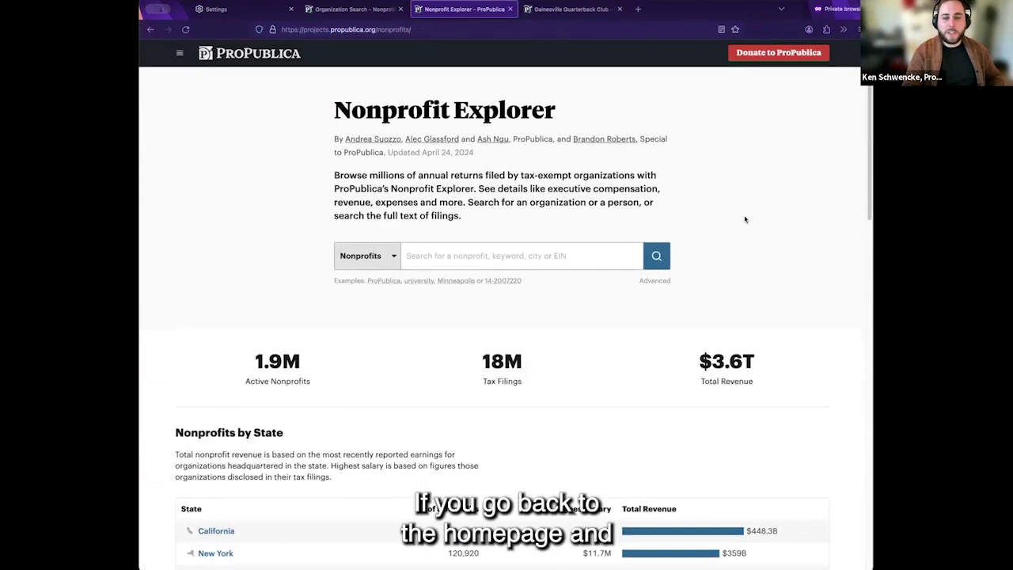
left_click(657, 254)
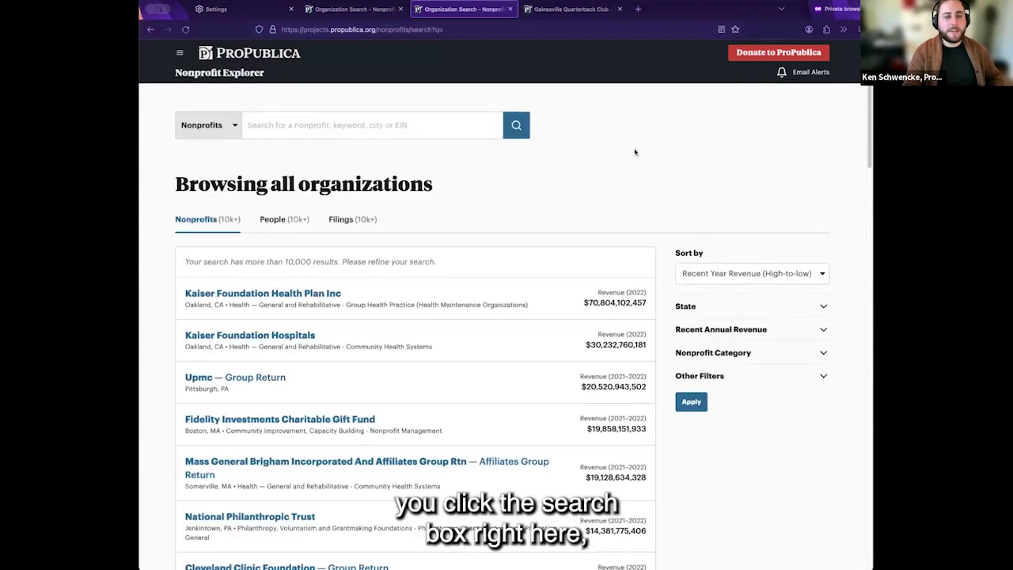
scroll(638, 156, "down", 1)
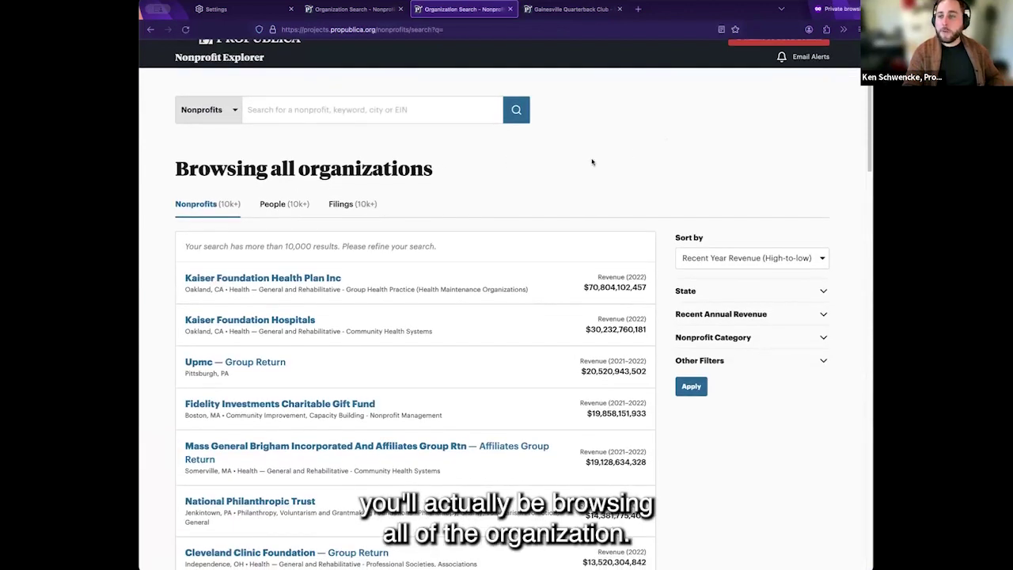
scroll(592, 162, "down", 2)
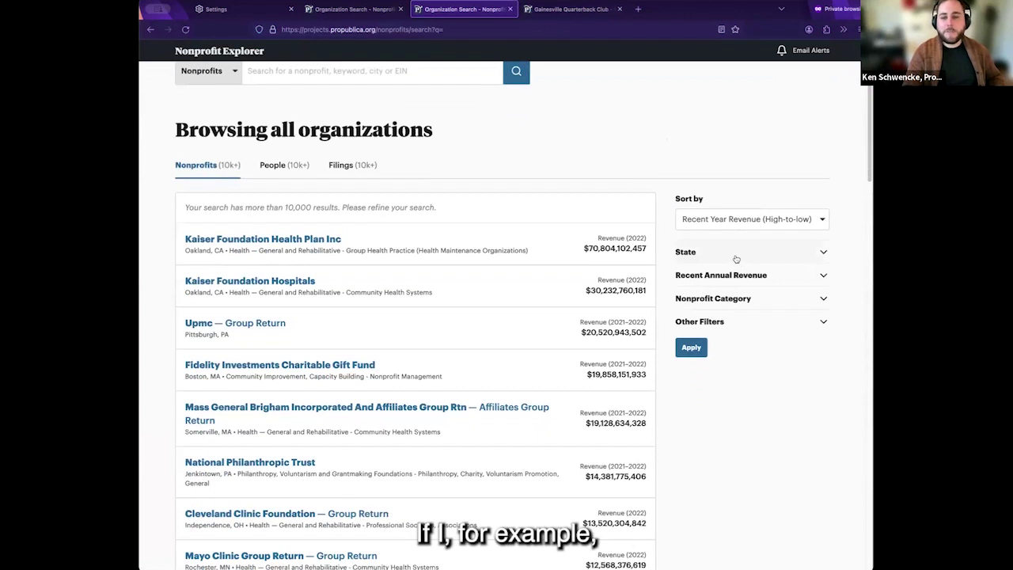
scroll(566, 167, "down", 1)
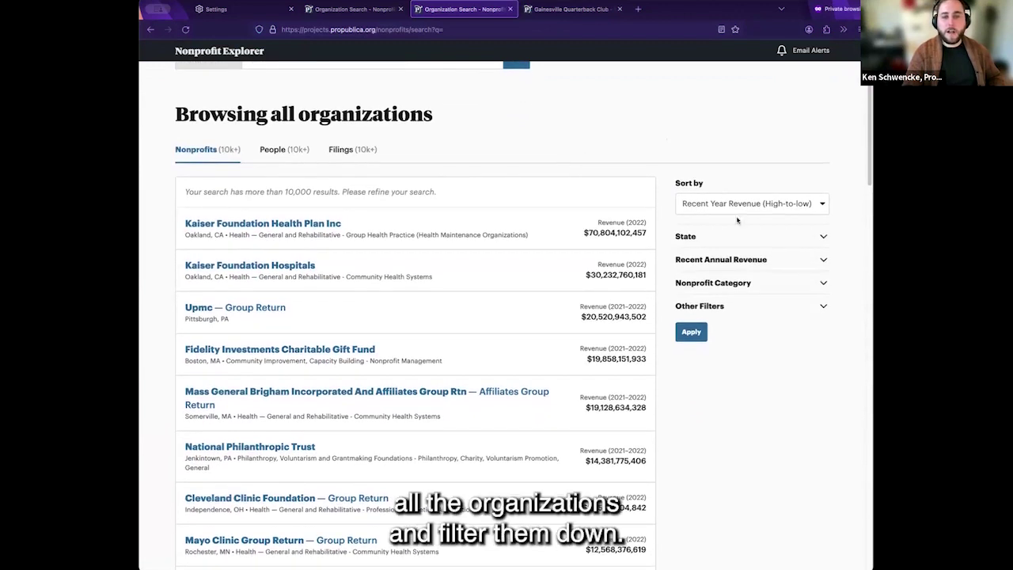
- Filter all organizations to the state Florida, Operates hospital, and Reported first class or charter travel, and apply the filters
left_click(717, 236)
scroll(694, 274, "down", 1)
left_click(693, 277)
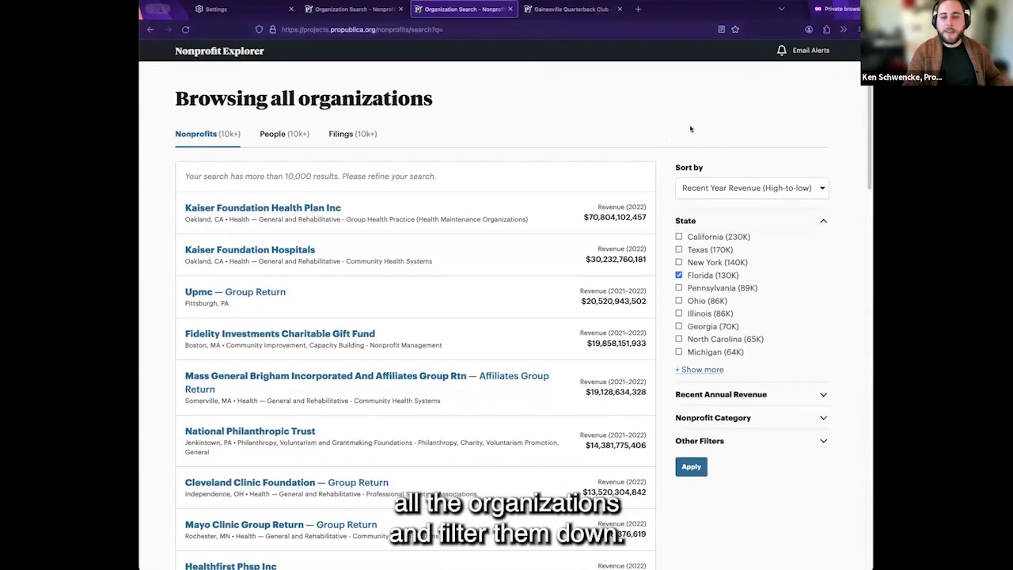
scroll(693, 93, "down", 4)
left_click(758, 356)
scroll(759, 332, "down", 5)
left_click(736, 457)
scroll(740, 387, "down", 3)
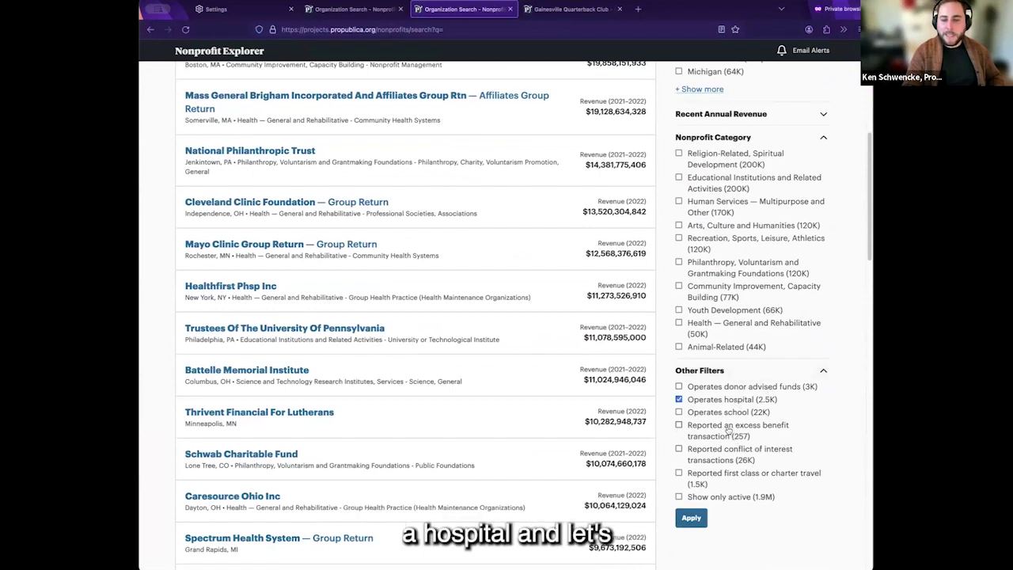
left_click(727, 478)
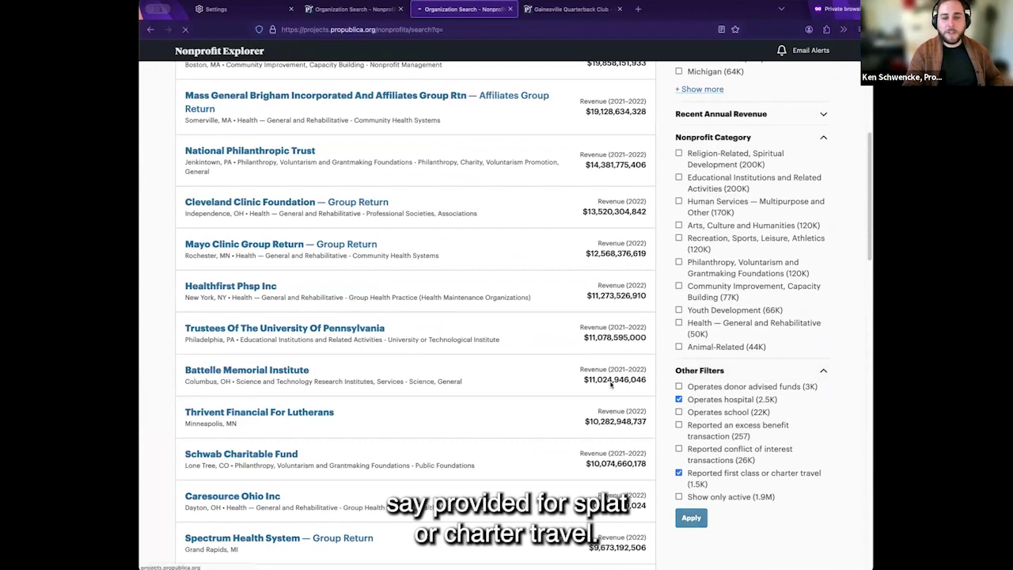
left_click(691, 519)
scroll(547, 201, "down", 2)
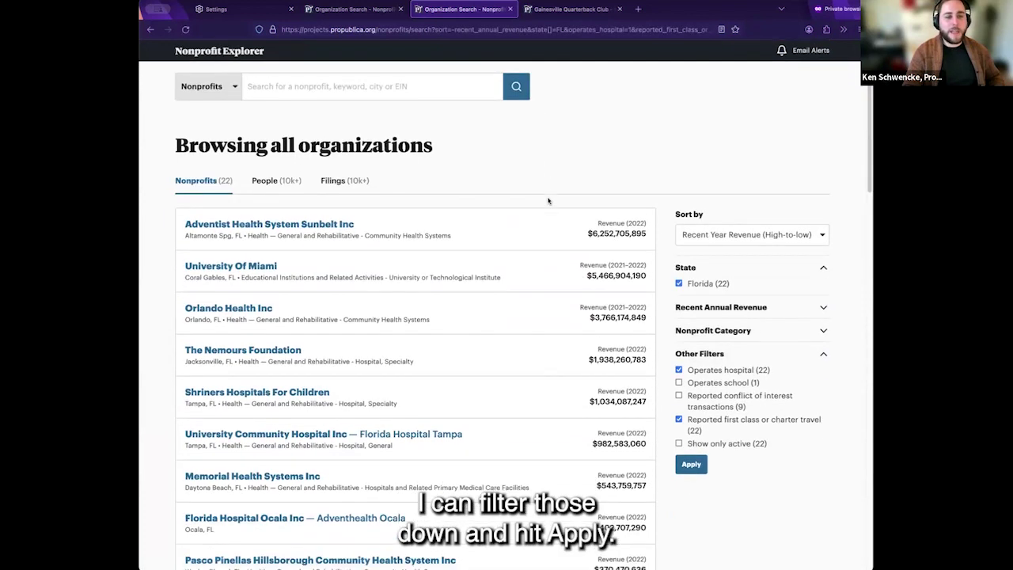
- Narrow the Florida hospital results to the Recreation, Sports, Leisure, Athletics category and briefly view Southeast Volusia Healthcare Corporation's page
scroll(509, 254, "up", 2)
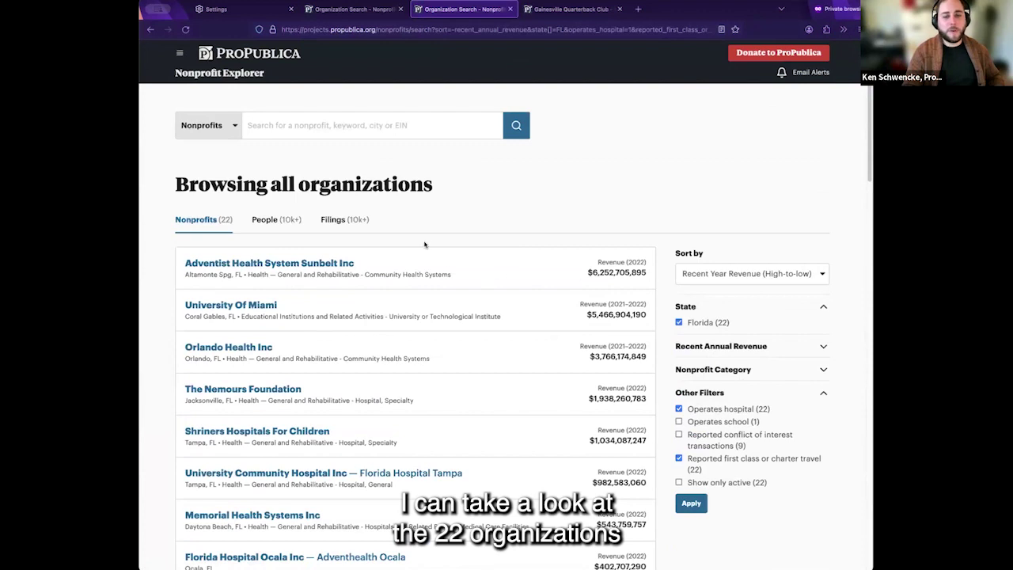
scroll(405, 253, "down", 1)
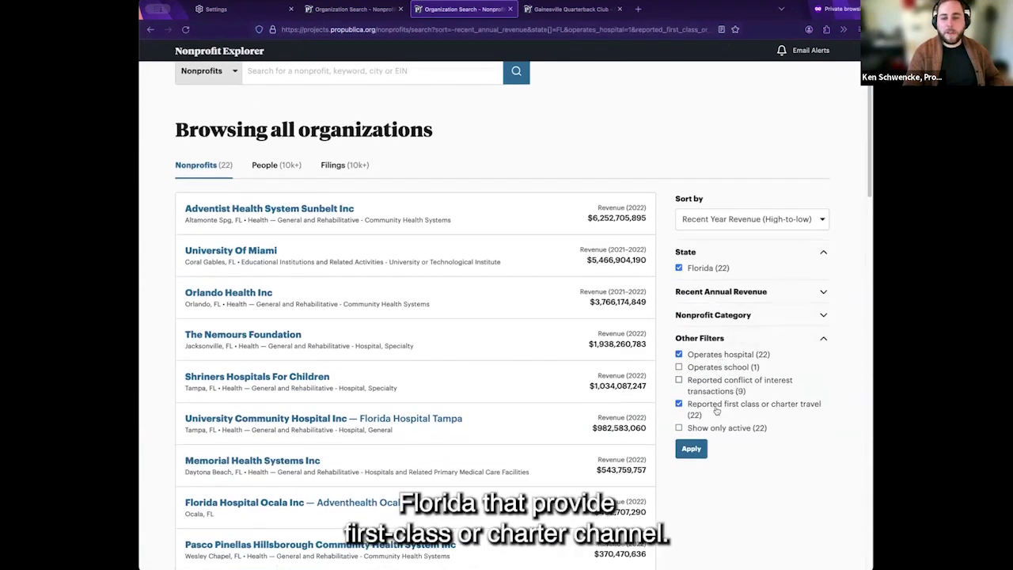
scroll(559, 337, "up", 1)
scroll(536, 319, "down", 2)
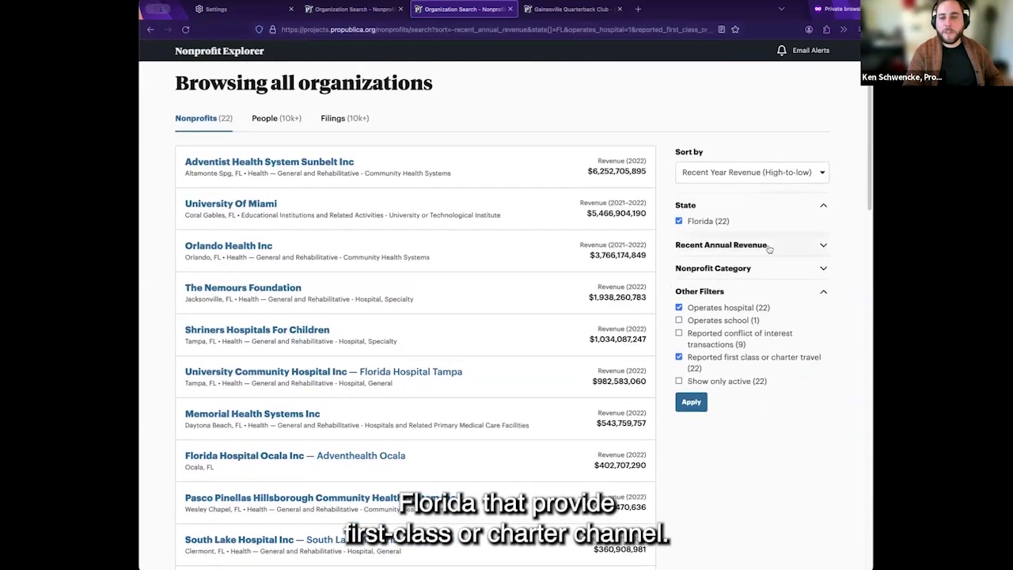
left_click(809, 248)
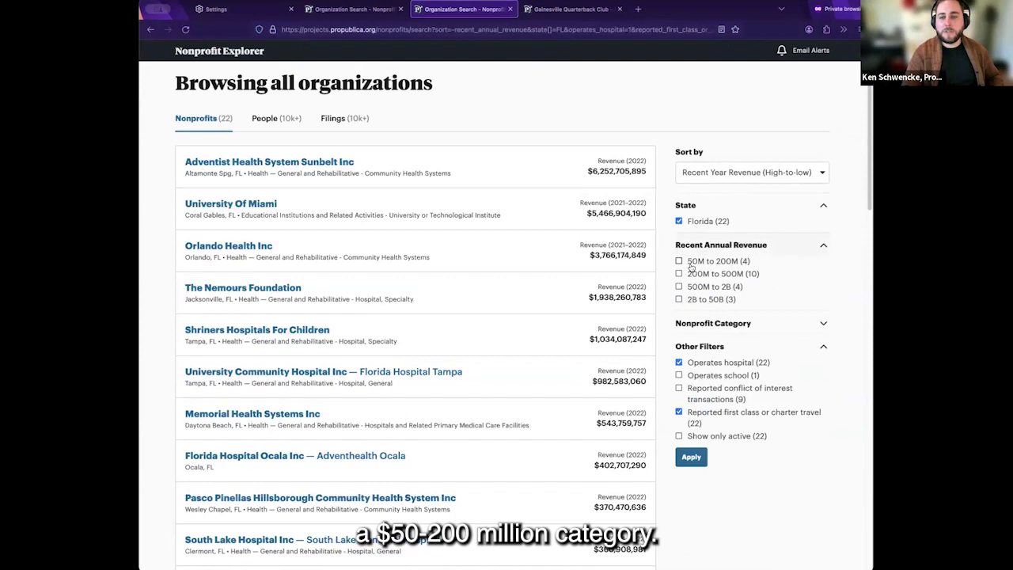
left_click(808, 323)
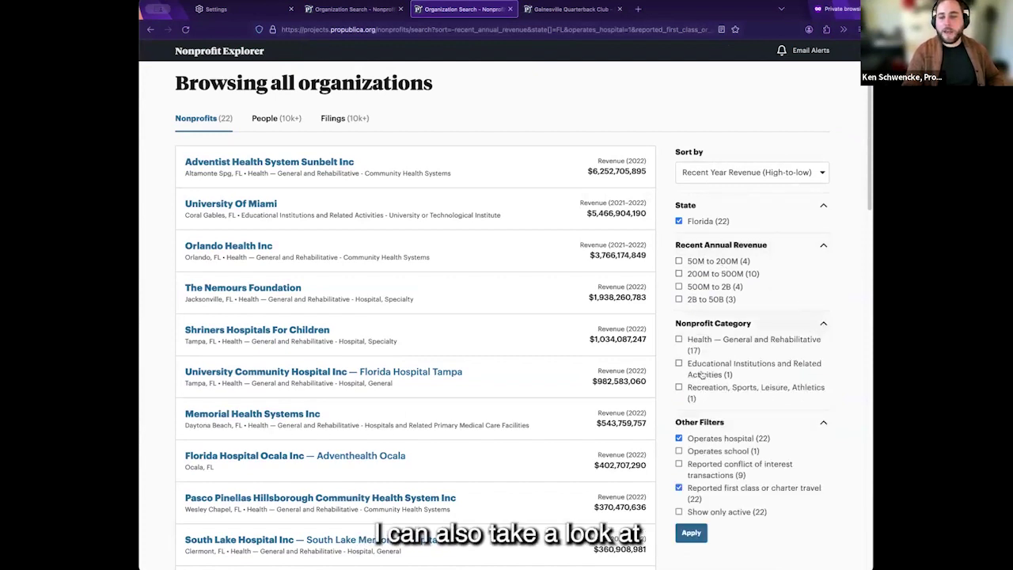
left_click(712, 395)
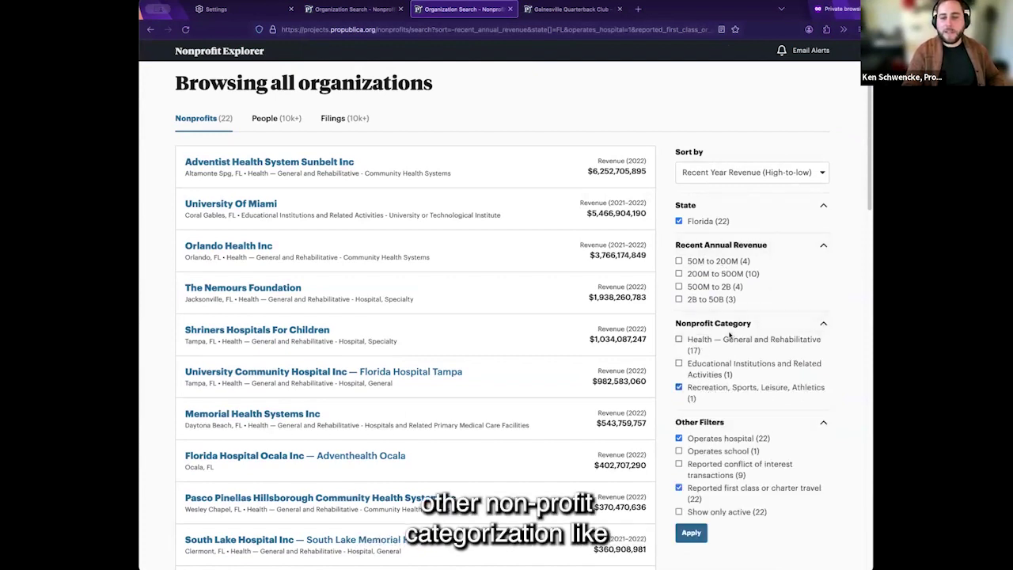
left_click(692, 534)
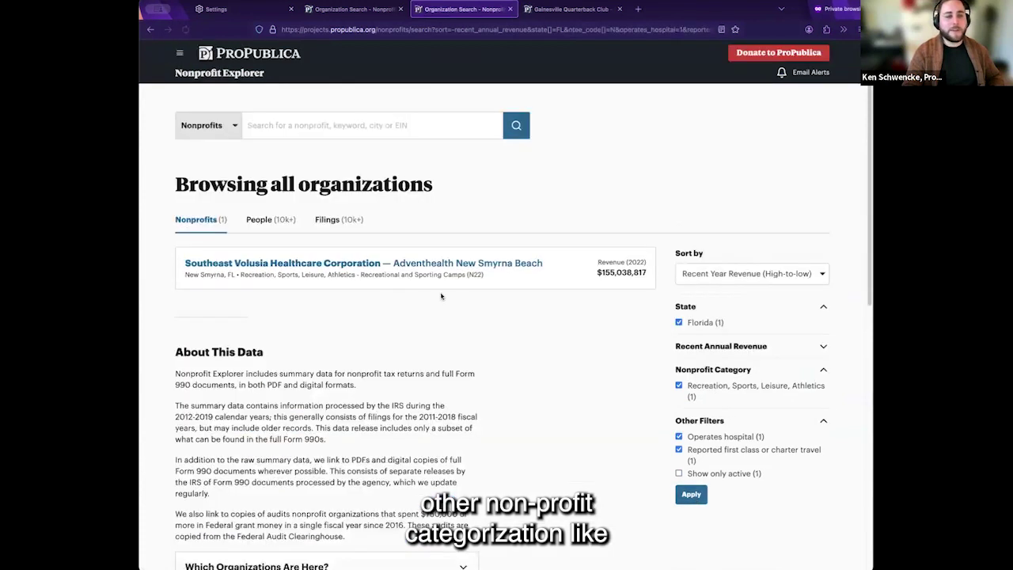
left_click(288, 265)
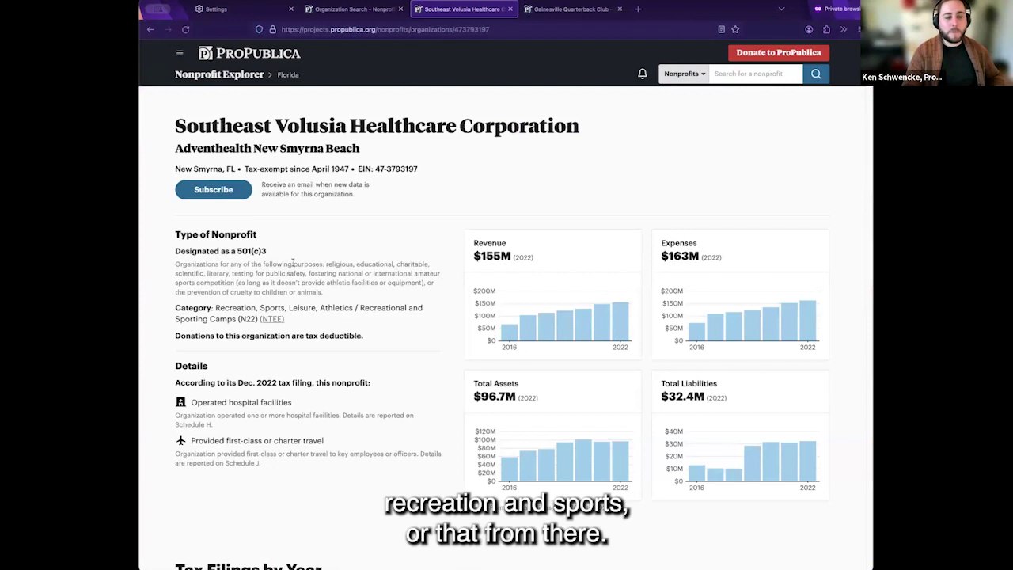
left_click(150, 29)
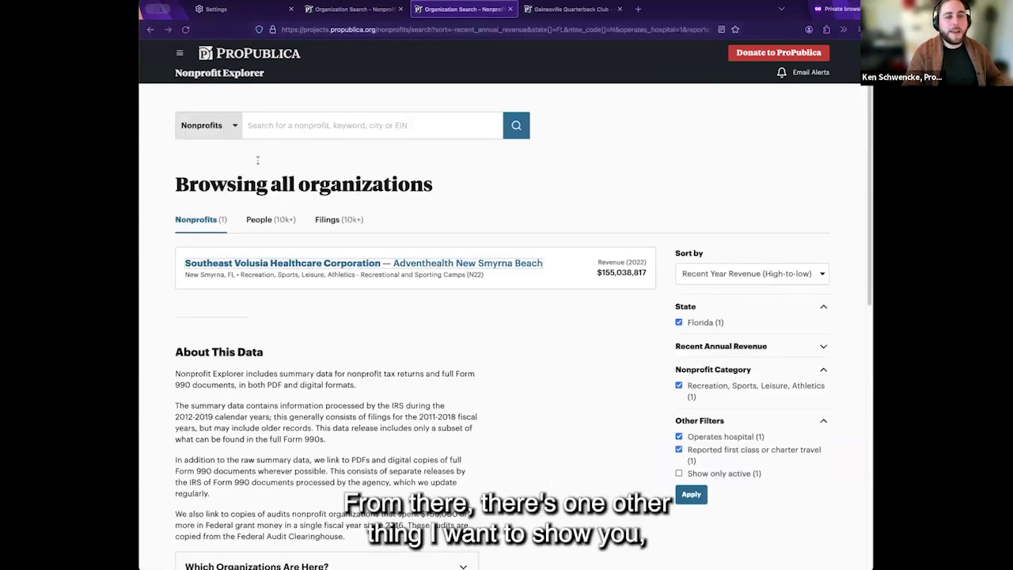
- Clear the state, category, hospital and travel filters, apply the change, and switch to browsing people
left_click(702, 323)
left_click(707, 386)
left_click(680, 437)
left_click(688, 449)
left_click(691, 494)
left_click(271, 219)
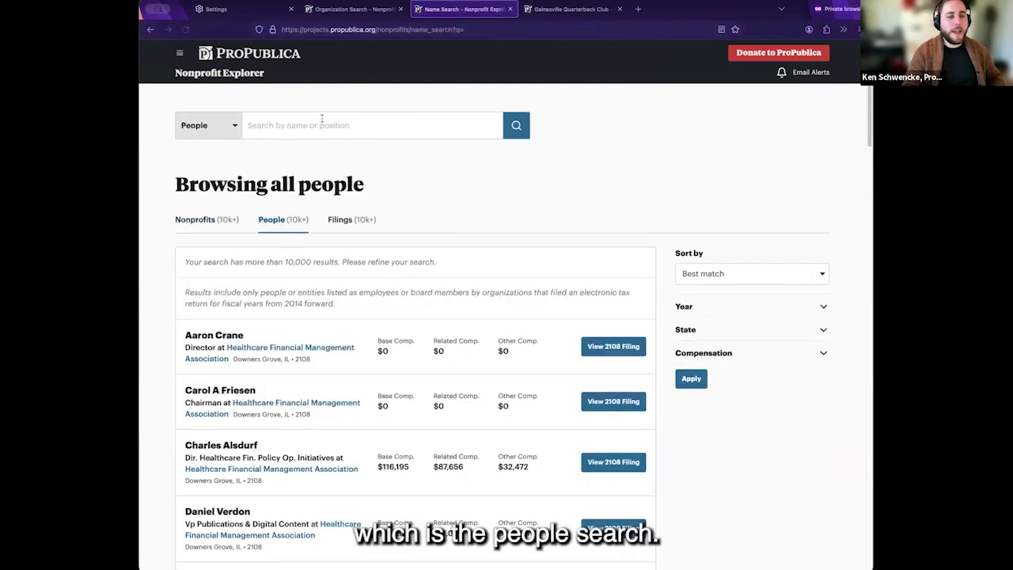
- Search people for Donald J trump
left_click(427, 132)
left_click(440, 126)
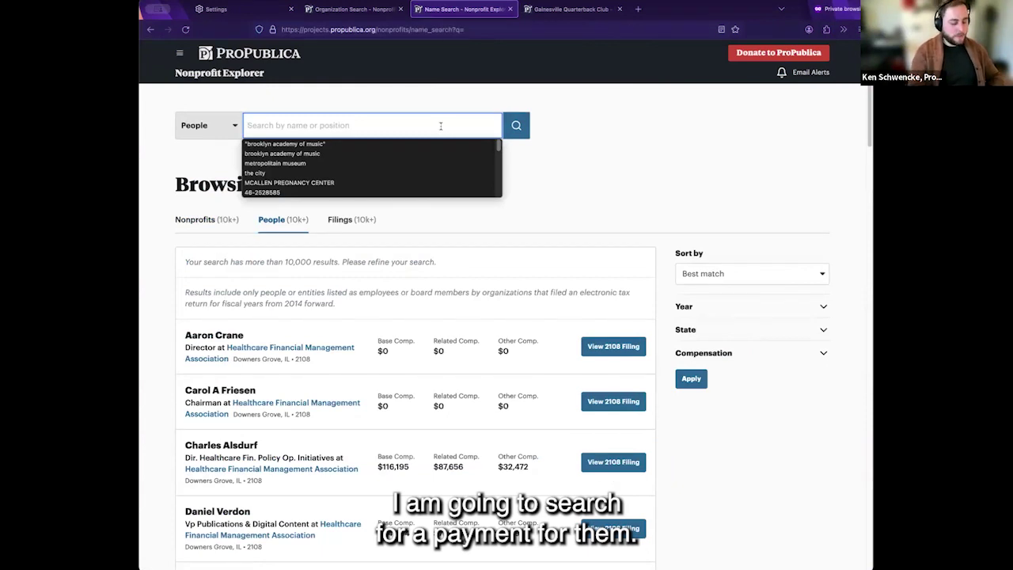
type("Donald K")
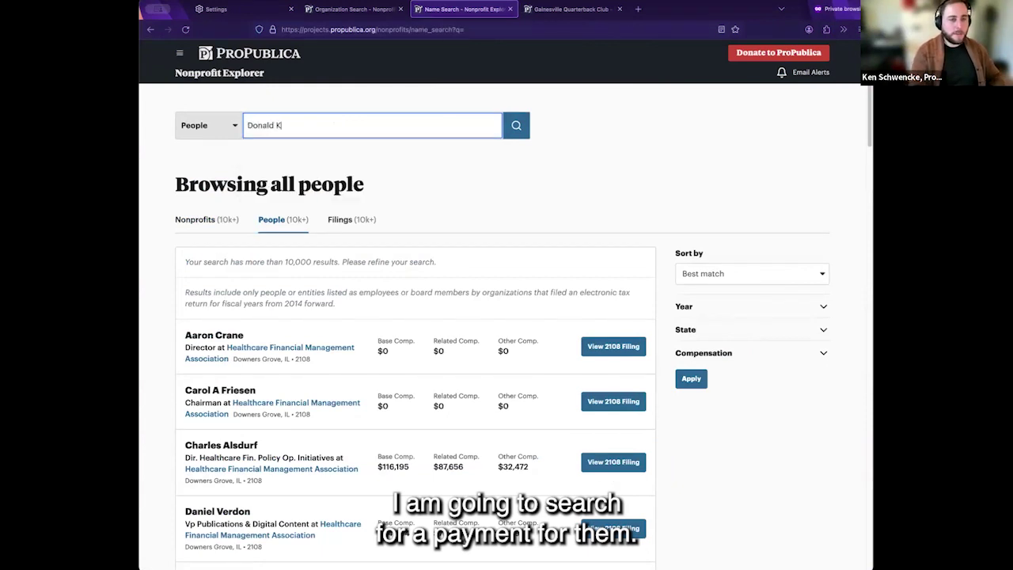
key("BackSpace")
key("BackSpace")
key("BackSpace")
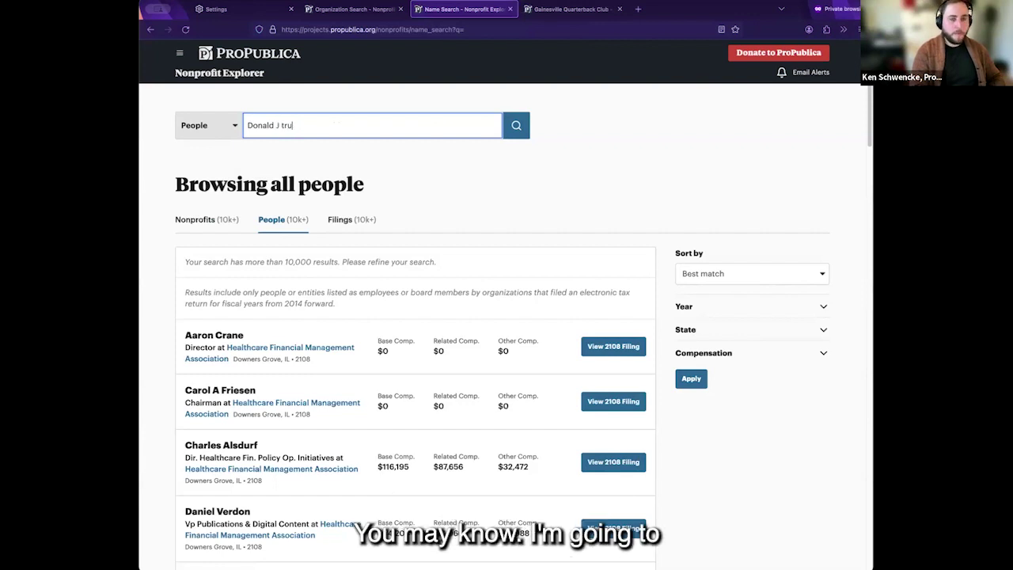
type("J trump")
left_click(518, 131)
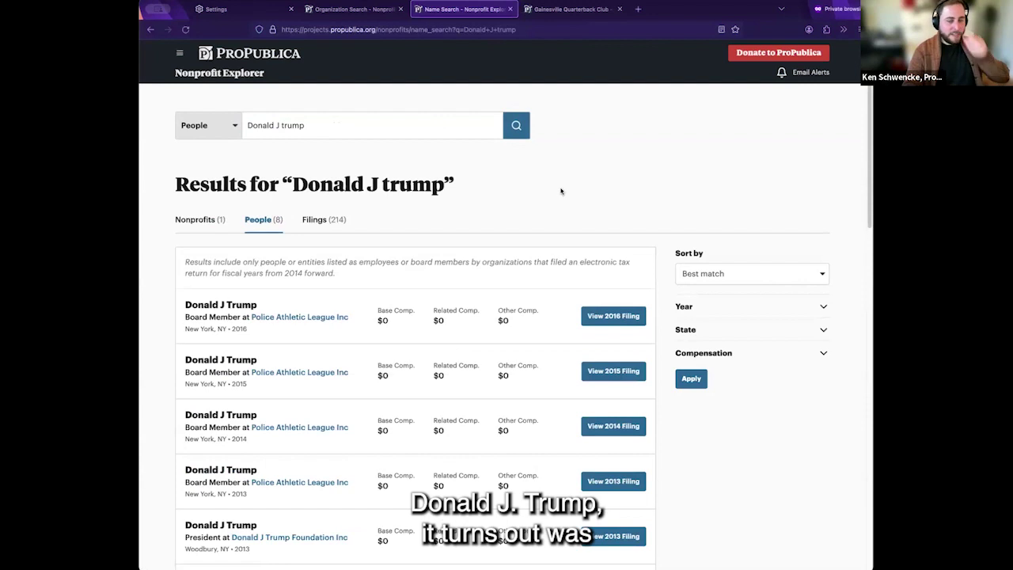
- Examine the people results for each listed position, organization, year and reported compensation
scroll(560, 190, "down", 2)
scroll(502, 204, "down", 1)
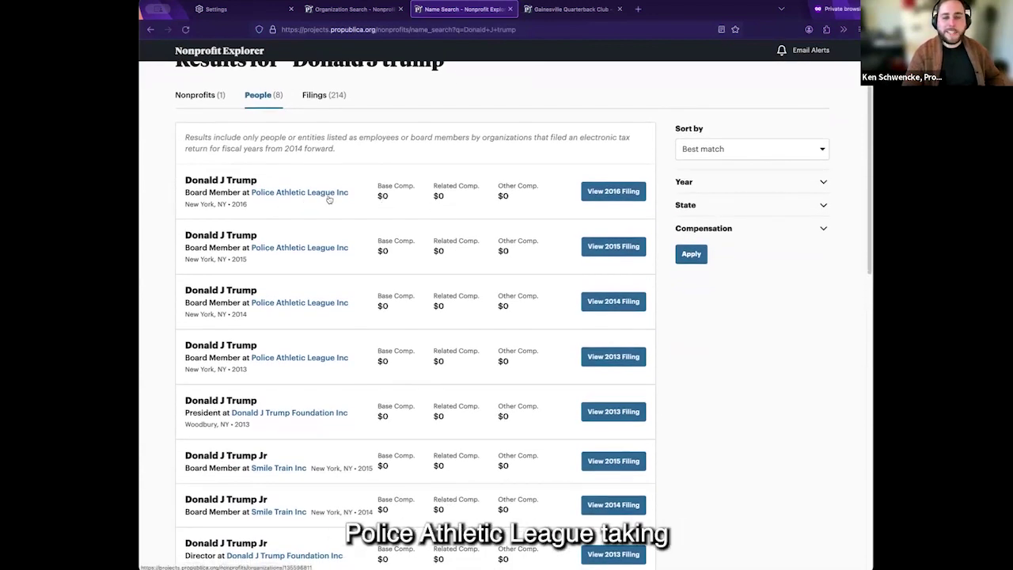
left_click_drag(415, 203, 450, 308)
left_click(431, 248)
scroll(428, 241, "down", 2)
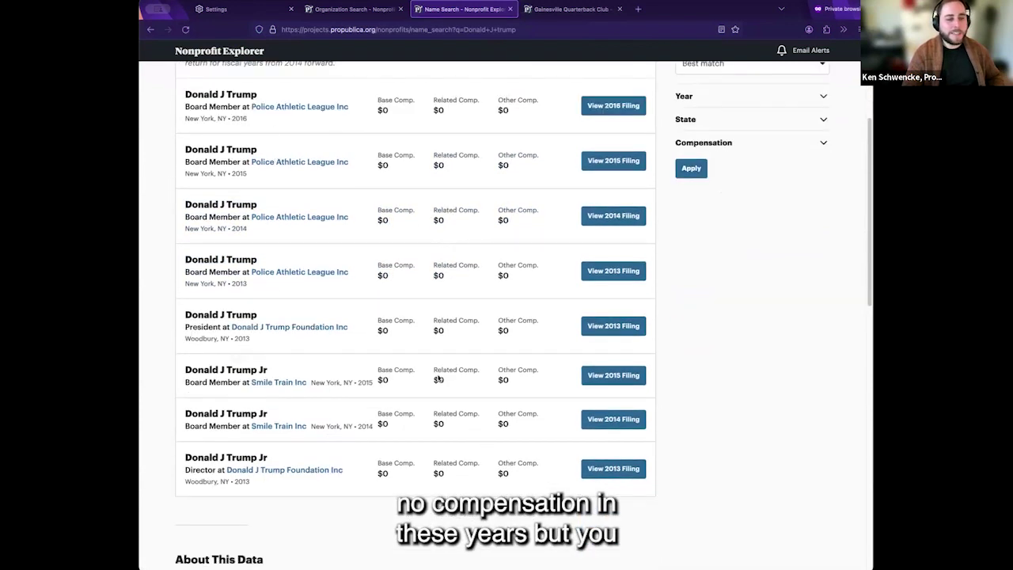
scroll(411, 356, "down", 1)
left_click_drag(364, 293, 199, 282)
left_click(281, 316)
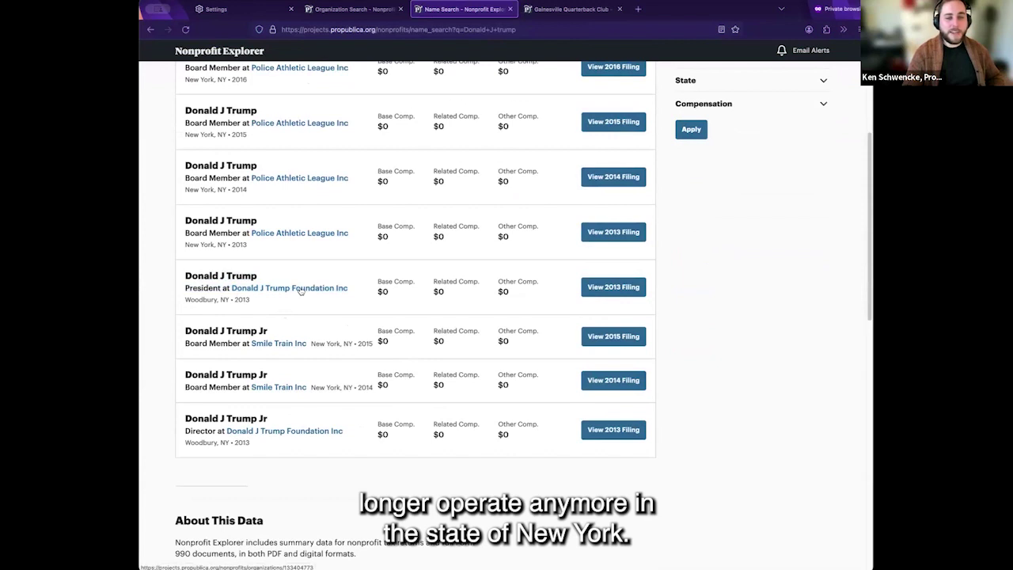
scroll(369, 318, "down", 1)
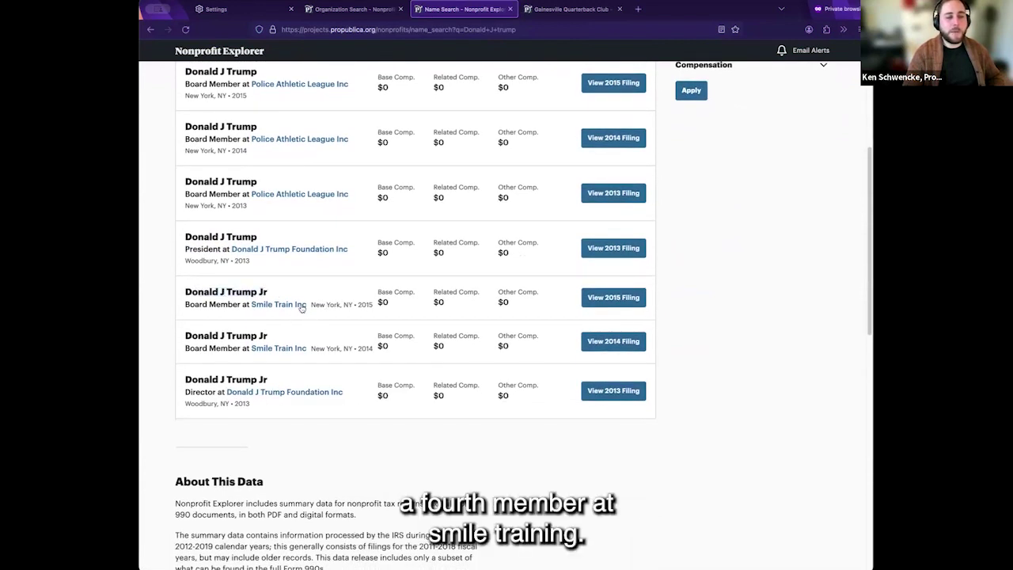
scroll(346, 368, "up", 2)
scroll(346, 368, "up", 2)
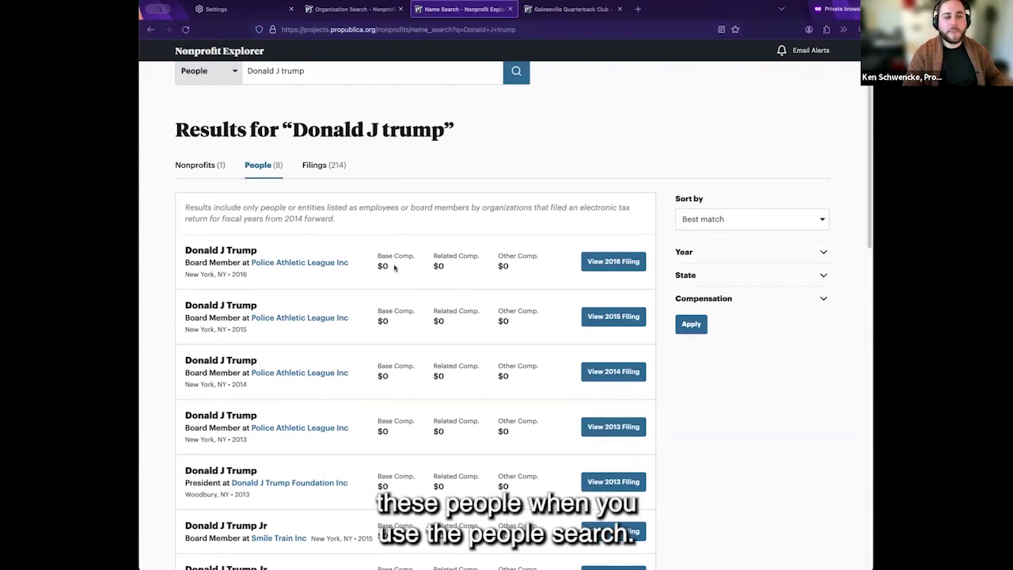
scroll(483, 309, "down", 1)
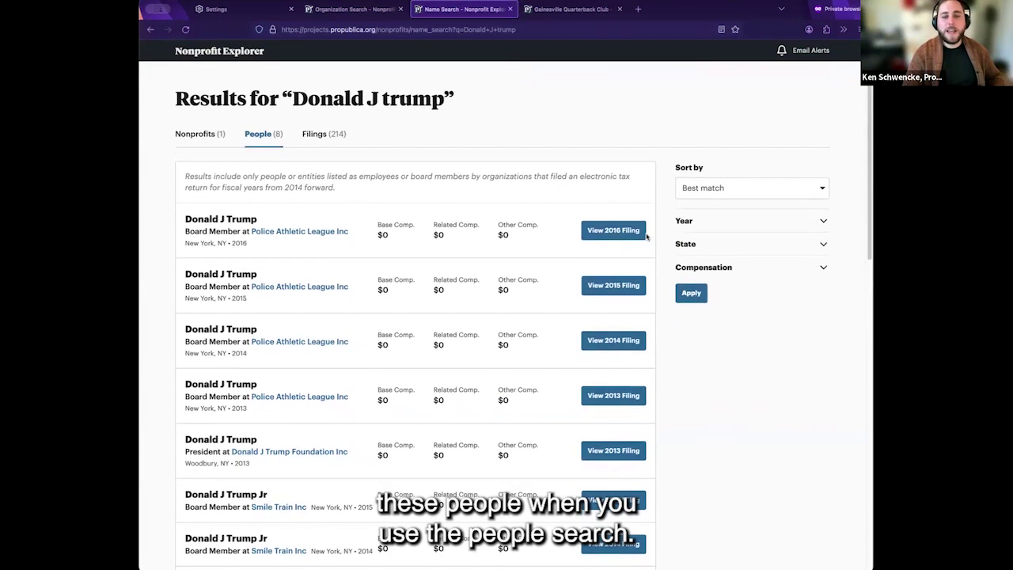
- Open the Police Athletic League Inc 2016 filing, skim its Form 990, and return to the people results
left_click(605, 235)
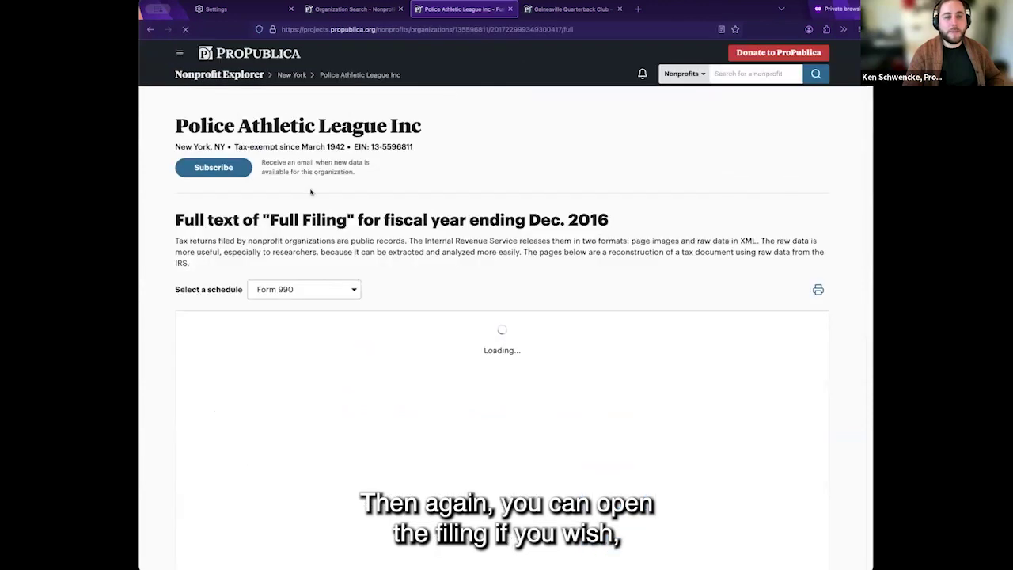
scroll(186, 256, "down", 4)
scroll(186, 255, "down", 15)
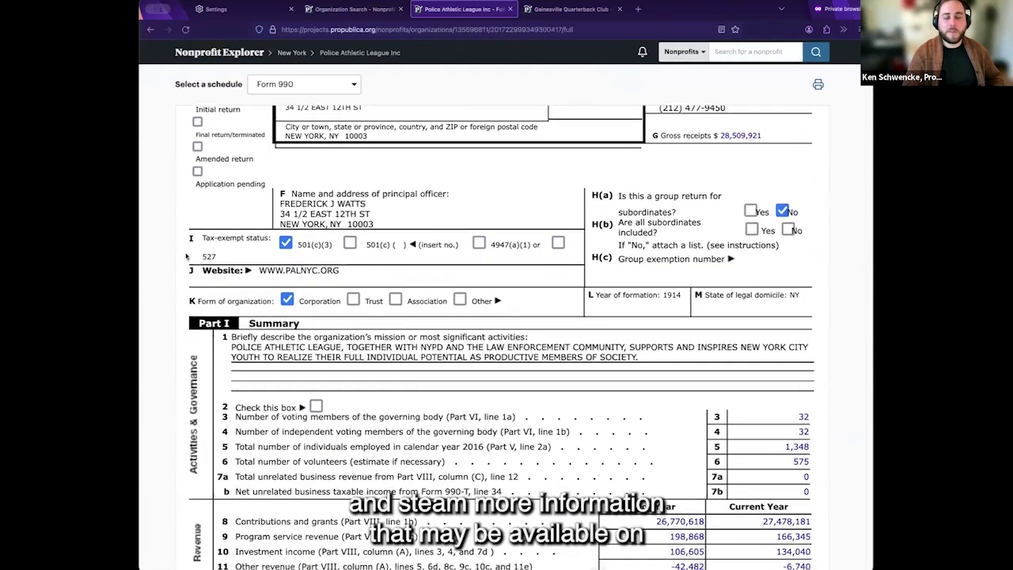
scroll(186, 255, "down", 15)
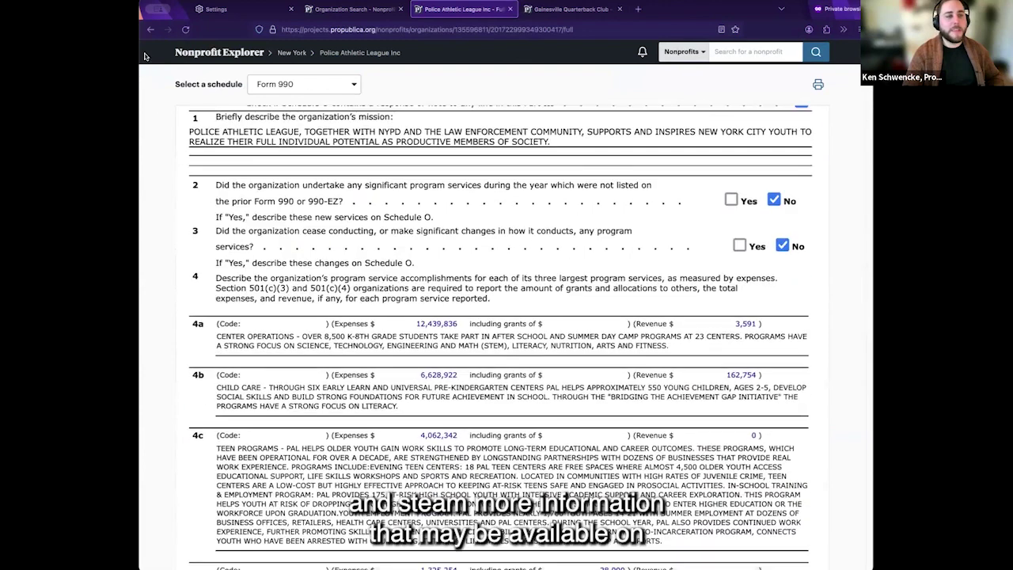
left_click(148, 30)
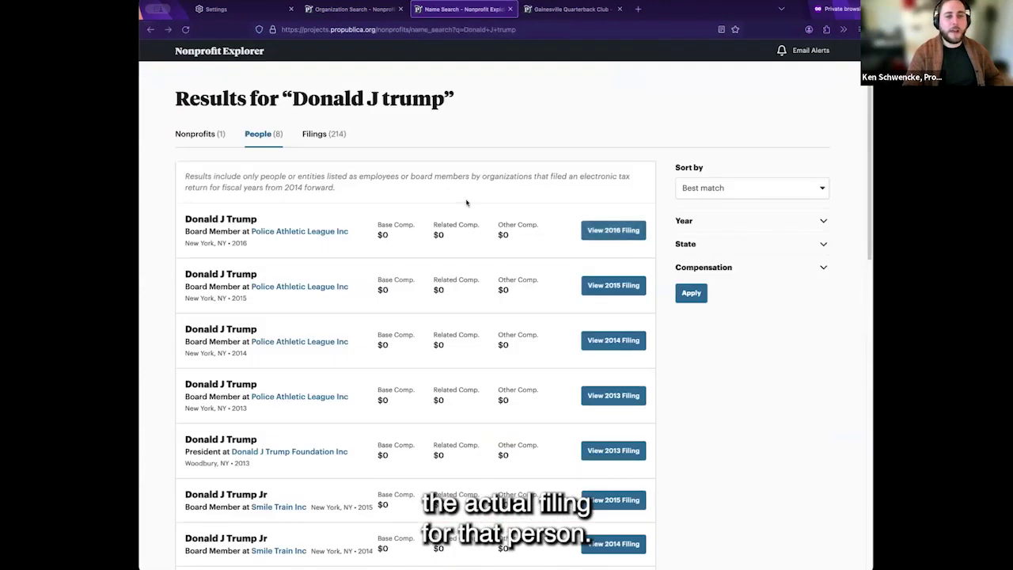
- Glance at the filing matches and expand the Year, State and Compensation filters of the people results
left_click(314, 135)
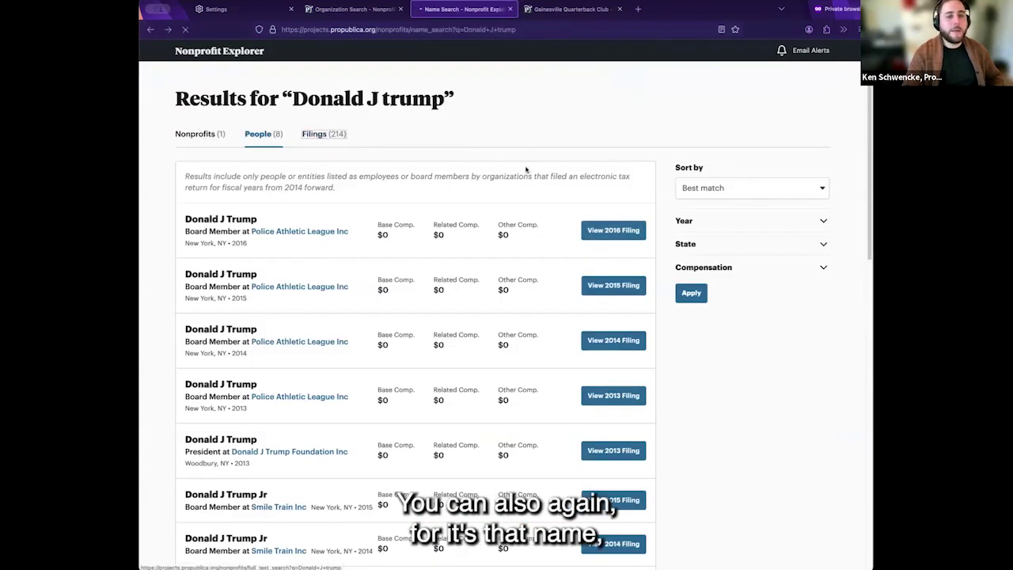
left_click(263, 219)
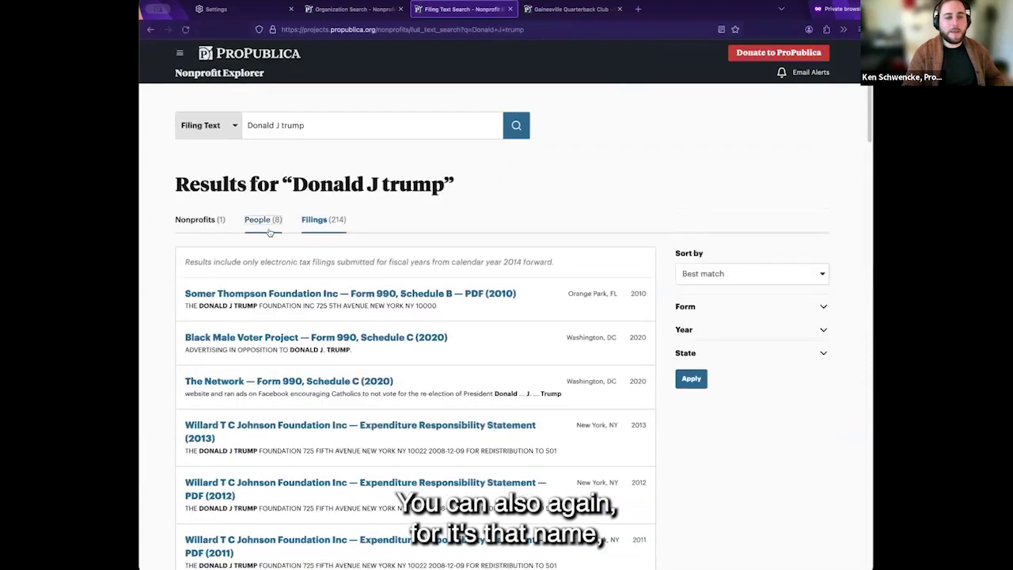
left_click(797, 330)
scroll(791, 316, "down", 2)
left_click(742, 222)
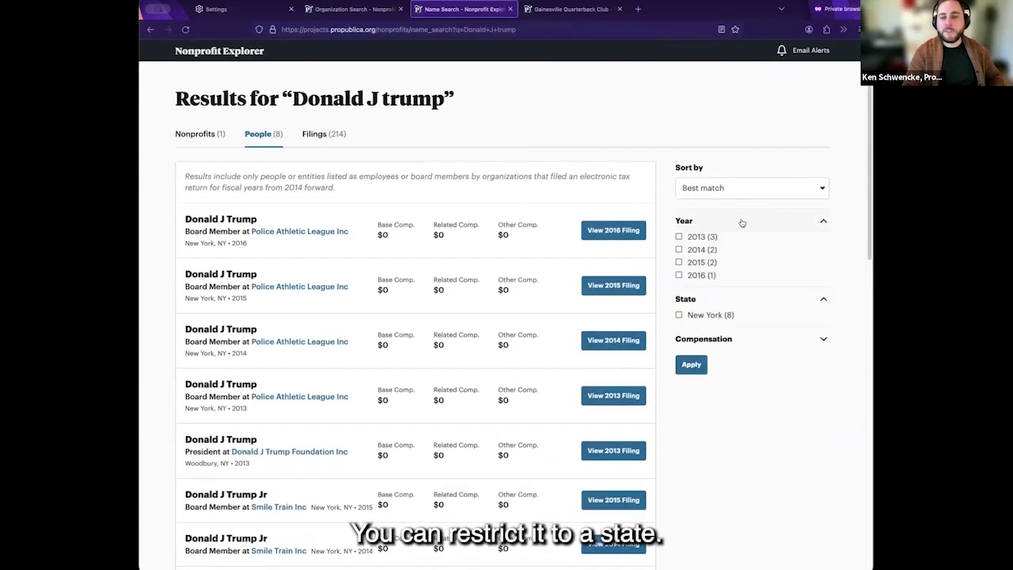
left_click(759, 339)
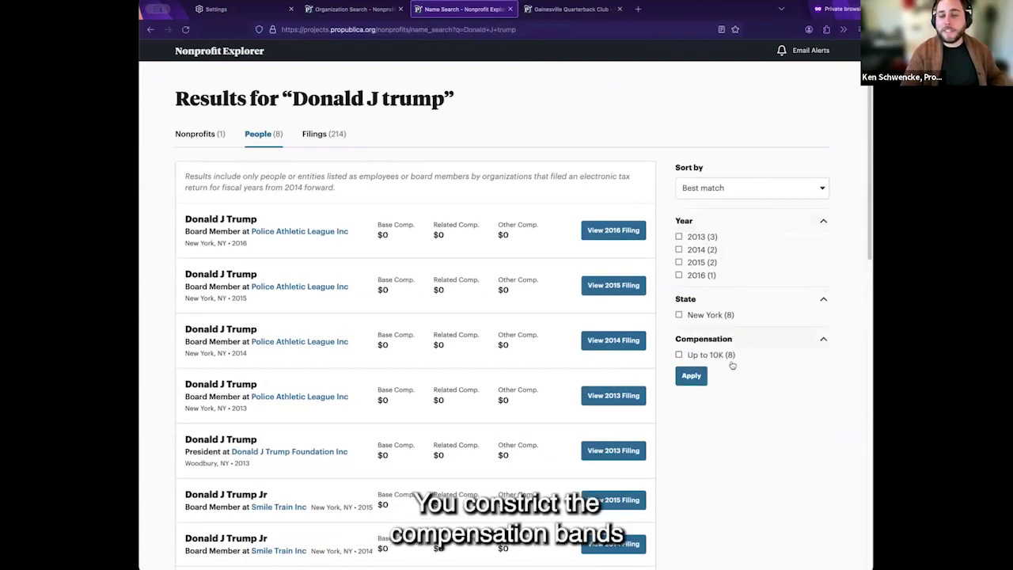
scroll(730, 364, "up", 2)
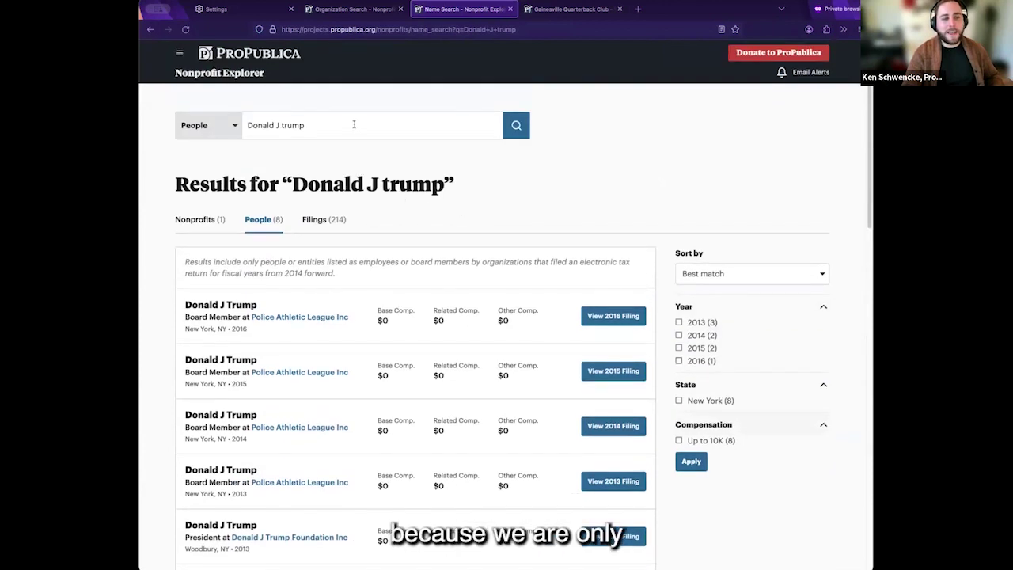
scroll(441, 256, "down", 4)
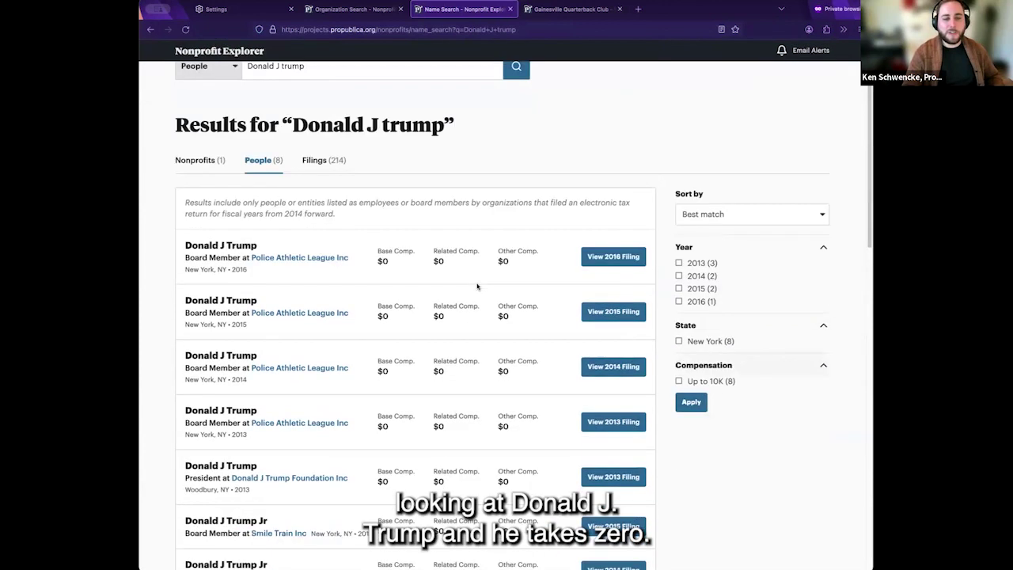
scroll(441, 256, "up", 3)
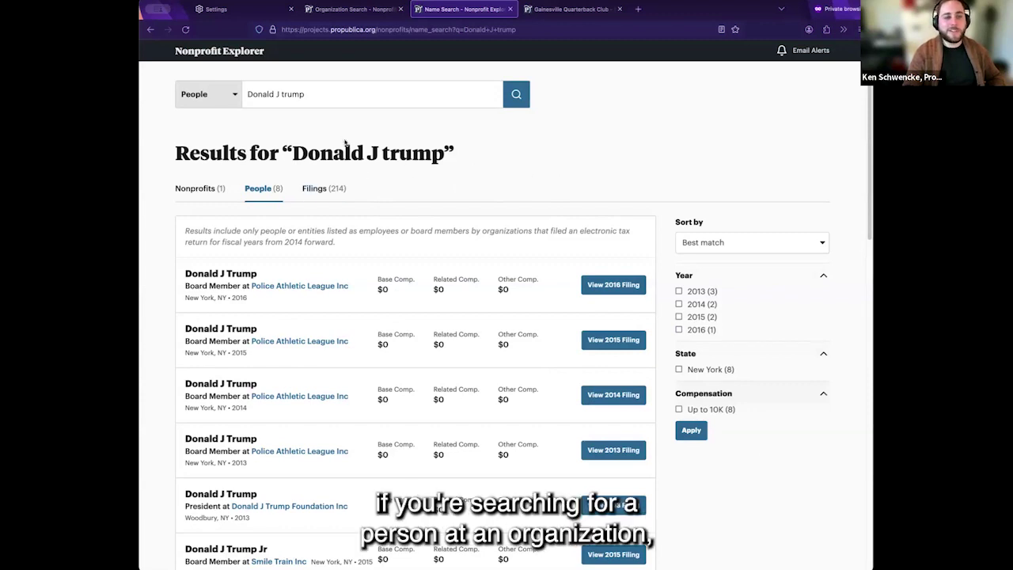
- Switch to the filing matches for Donald J trump and filter them to Form 990, Schedule I
left_click(316, 189)
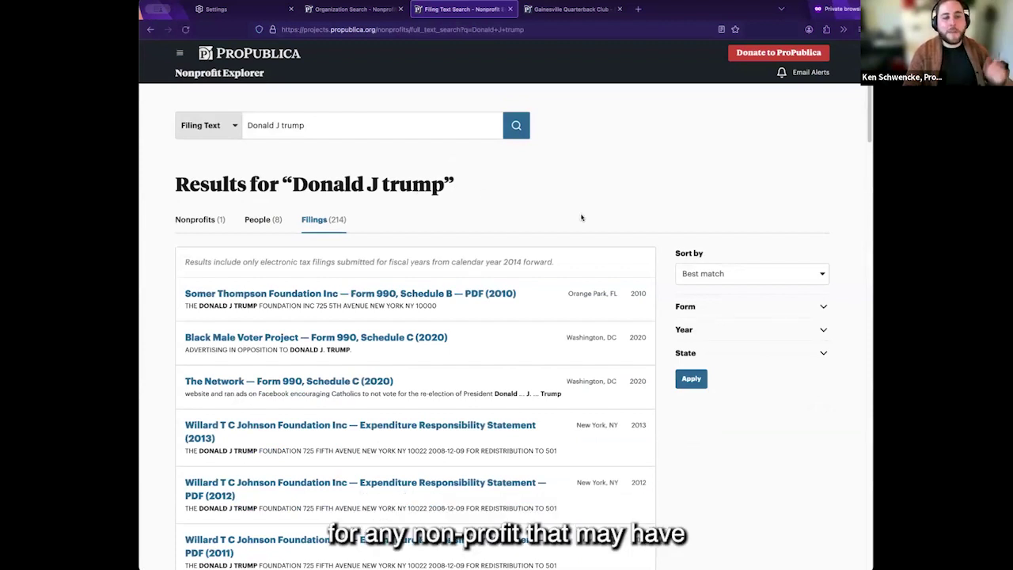
left_click_drag(207, 306, 326, 313)
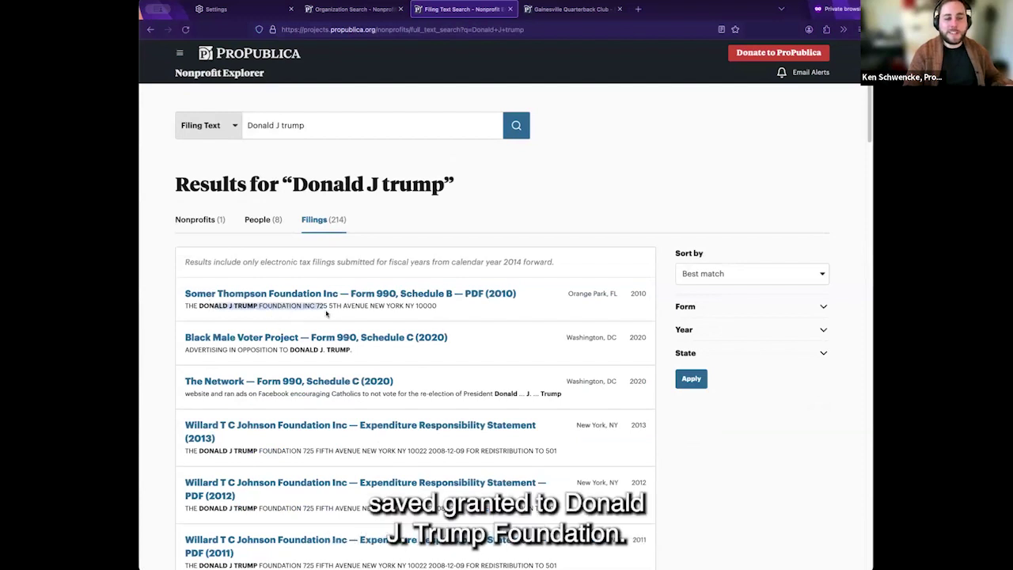
left_click(632, 310)
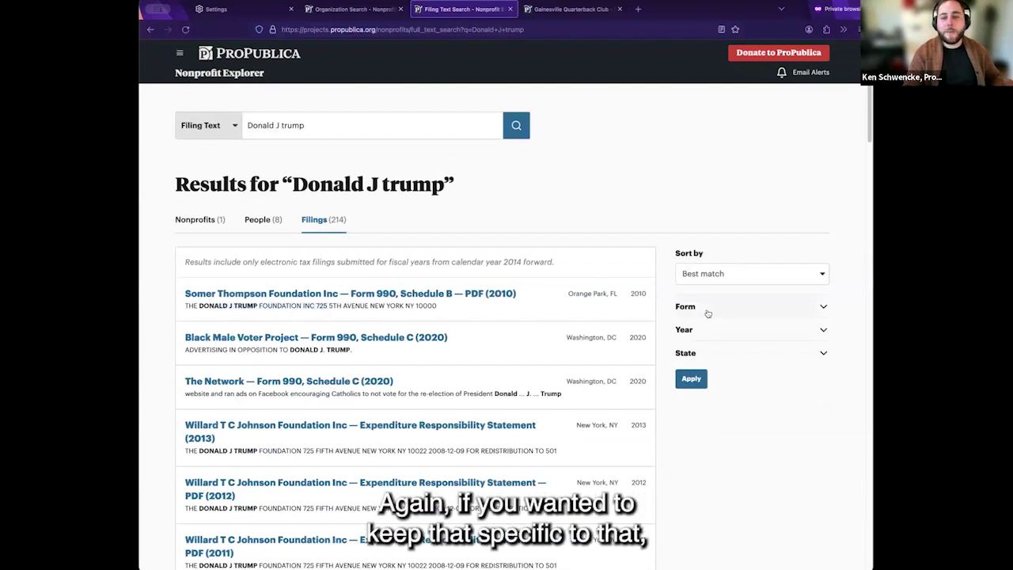
left_click(709, 313)
left_click(756, 386)
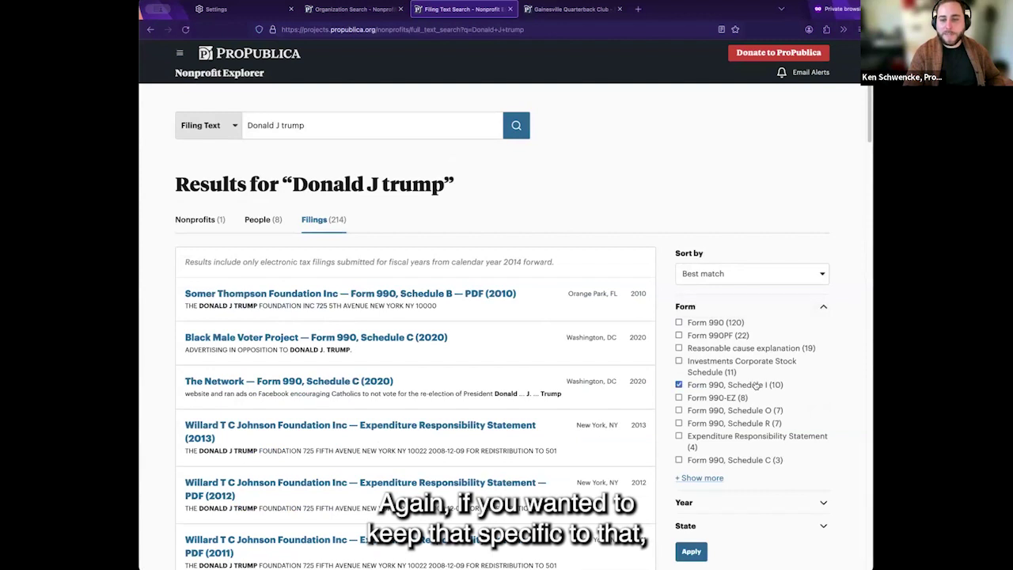
left_click(690, 553)
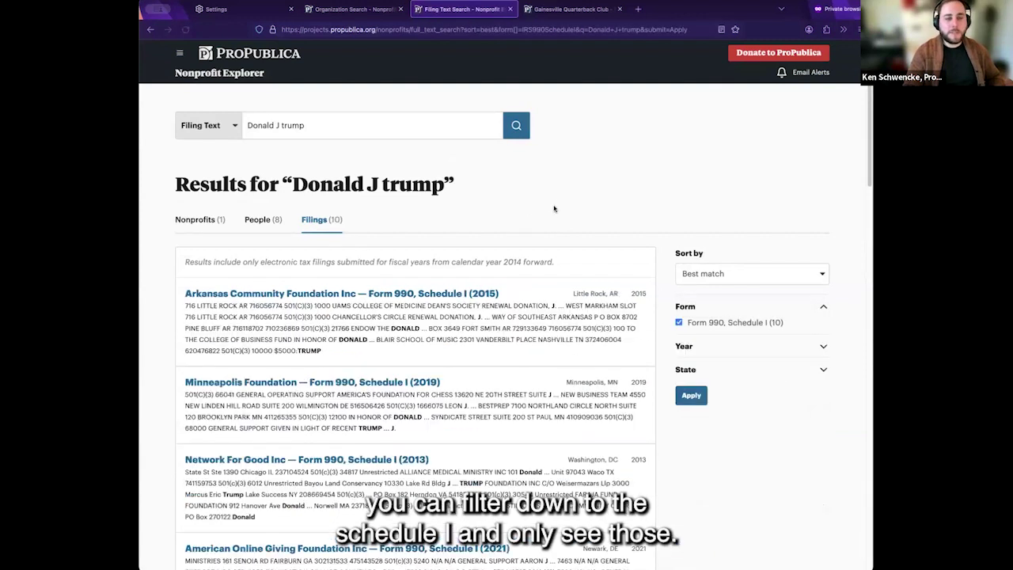
- Search the filing text for the exact phrase "Donald J trump" in quotation marks
left_click(246, 125)
type("\"")
type("\"")
left_click(516, 125)
- Read the matched excerpts from the Somer Thompson Foundation Inc and Black Male Voter Project filings
scroll(568, 259, "down", 3)
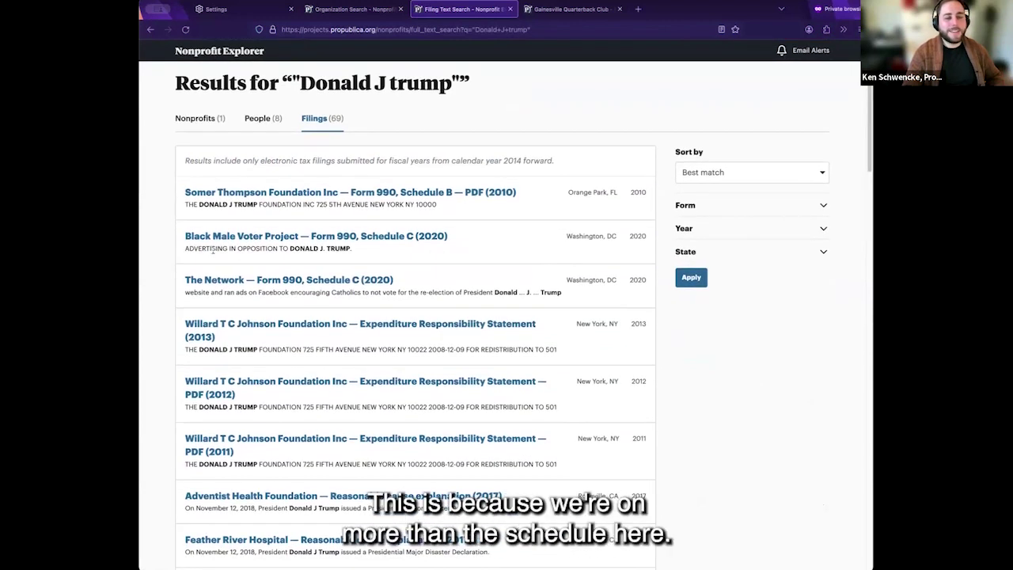
left_click_drag(207, 248, 395, 260)
left_click(388, 256)
left_click_drag(209, 204, 401, 225)
left_click_drag(194, 249, 350, 248)
triple_click(355, 250)
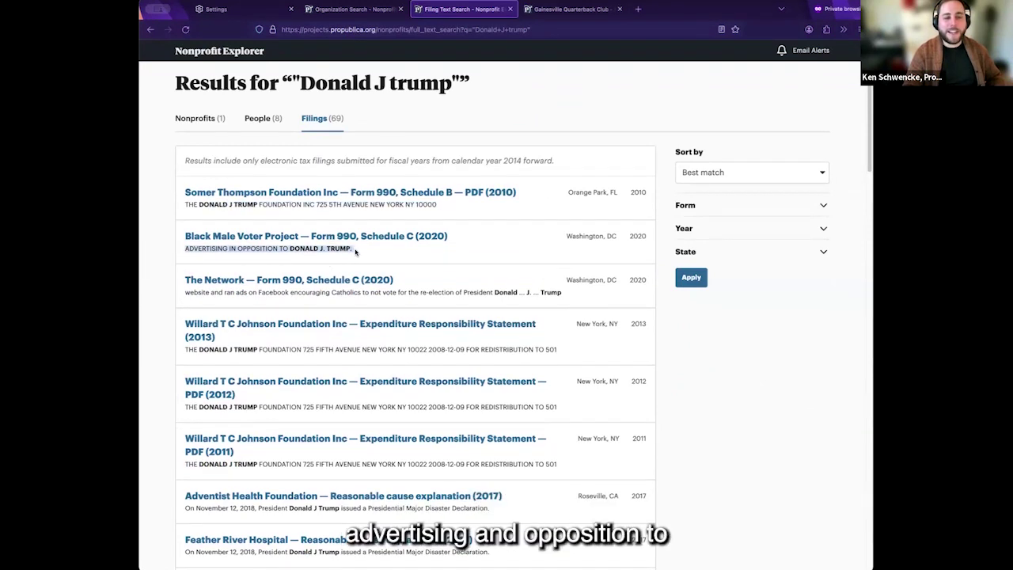
scroll(374, 290, "up", 3)
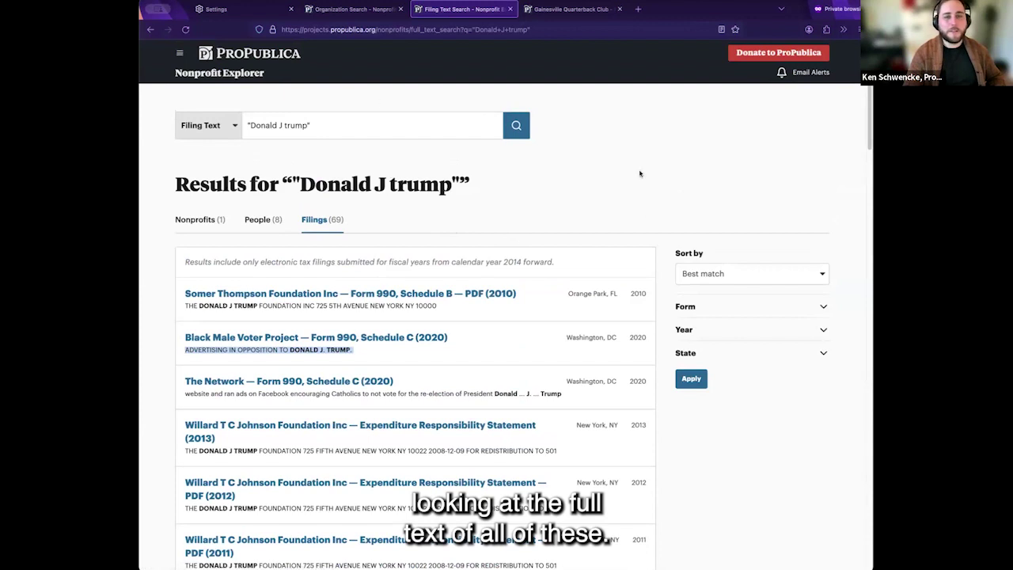
- View the people and nonprofit matches for the quoted phrase and return to the Nonprofit Explorer homepage
left_click(264, 226)
left_click(203, 227)
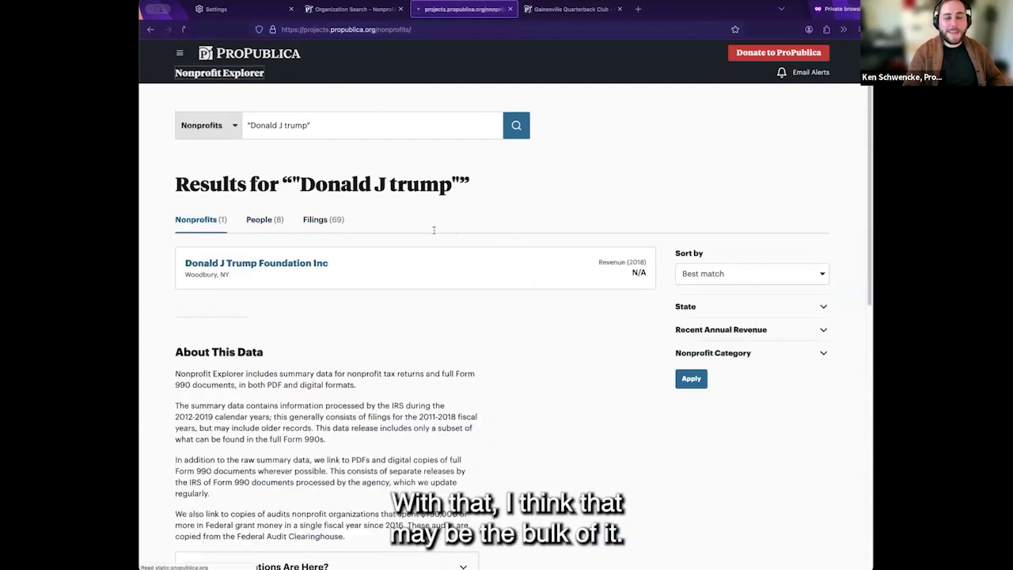
scroll(752, 261, "down", 2)
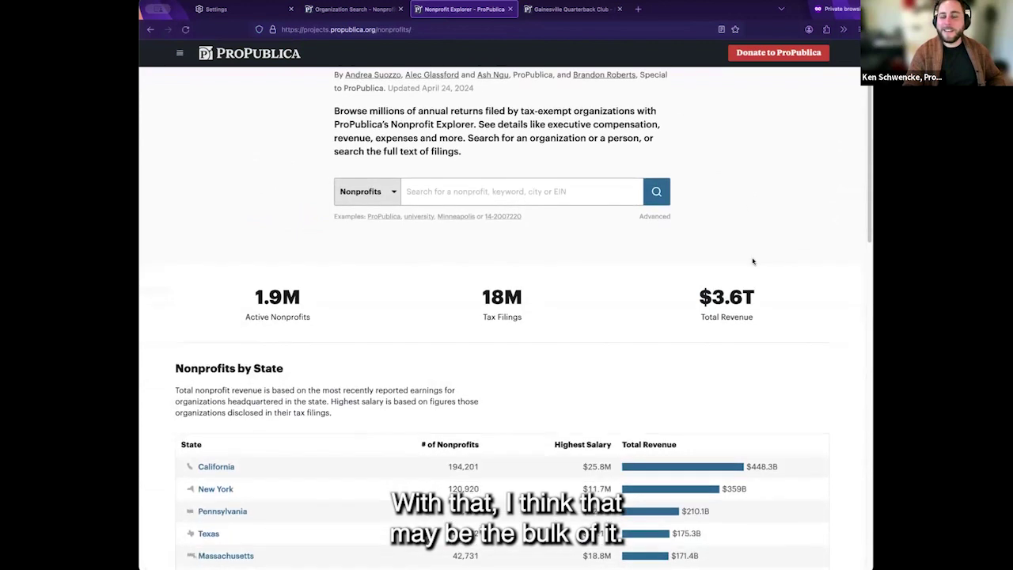
- Show the homepage's advanced search options and review the search operators with their example queries
left_click(658, 217)
scroll(744, 206, "down", 2)
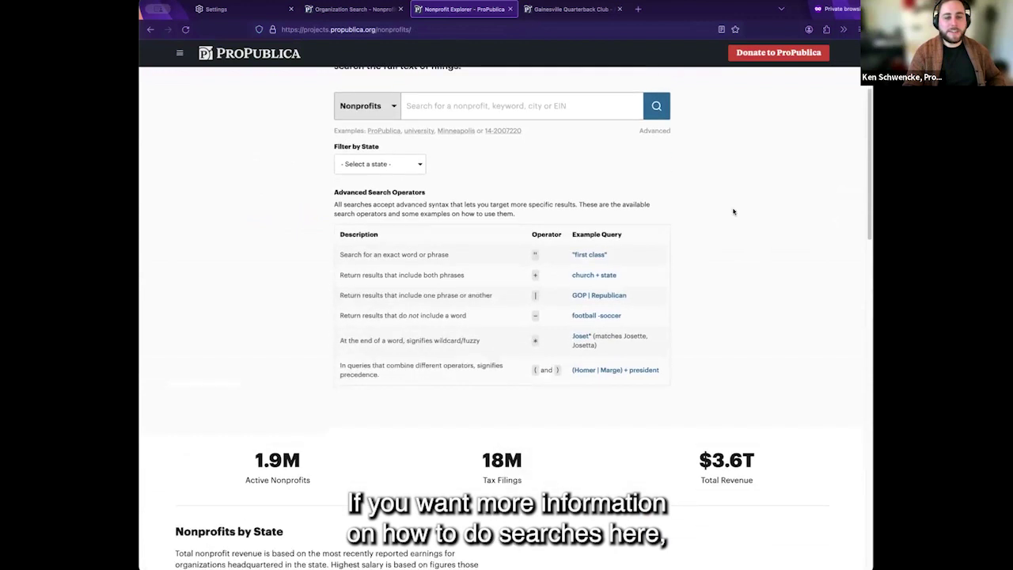
scroll(642, 217, "up", 2)
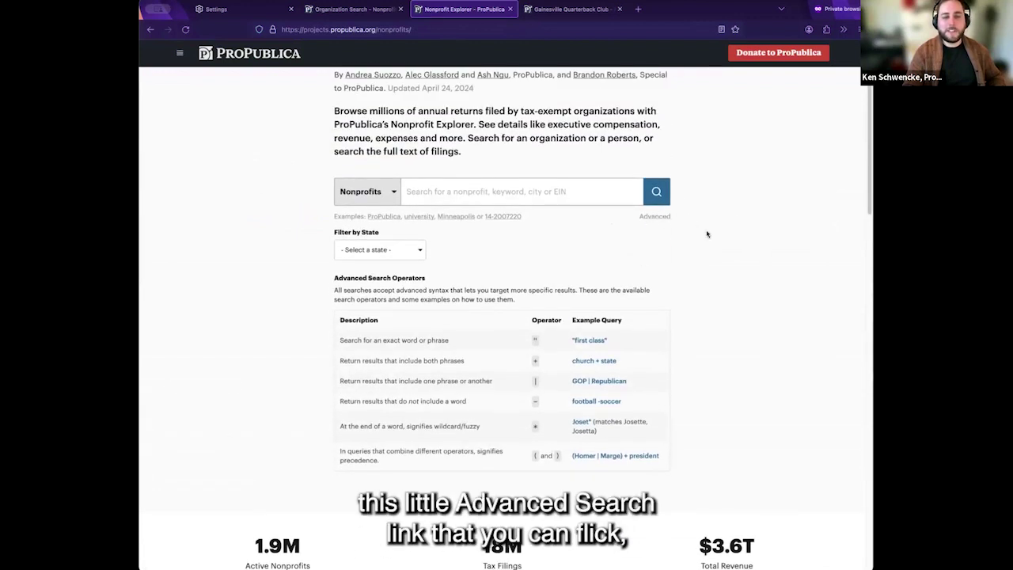
scroll(702, 281, "down", 1)
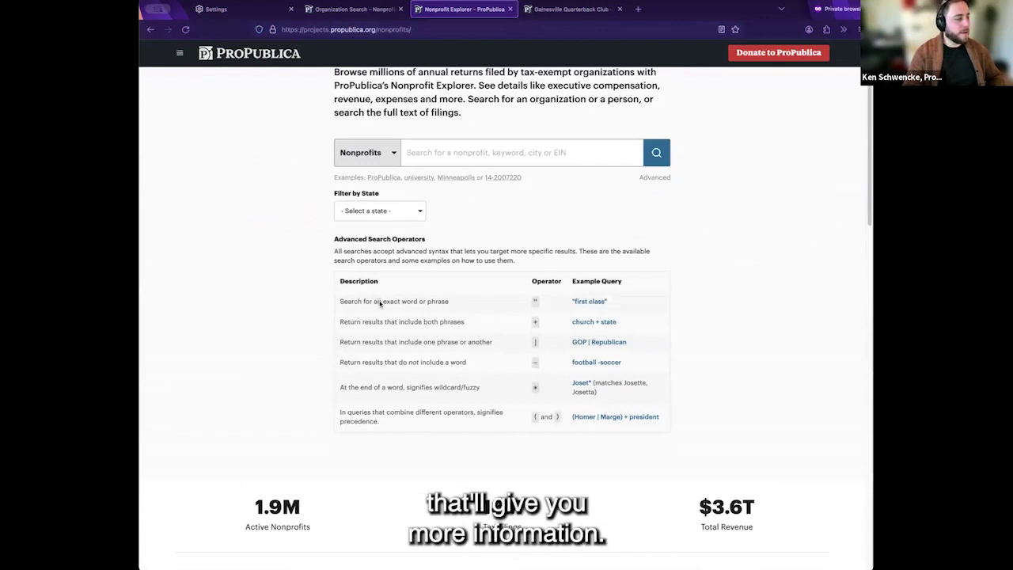
scroll(705, 339, "up", 3)
left_click(433, 275)
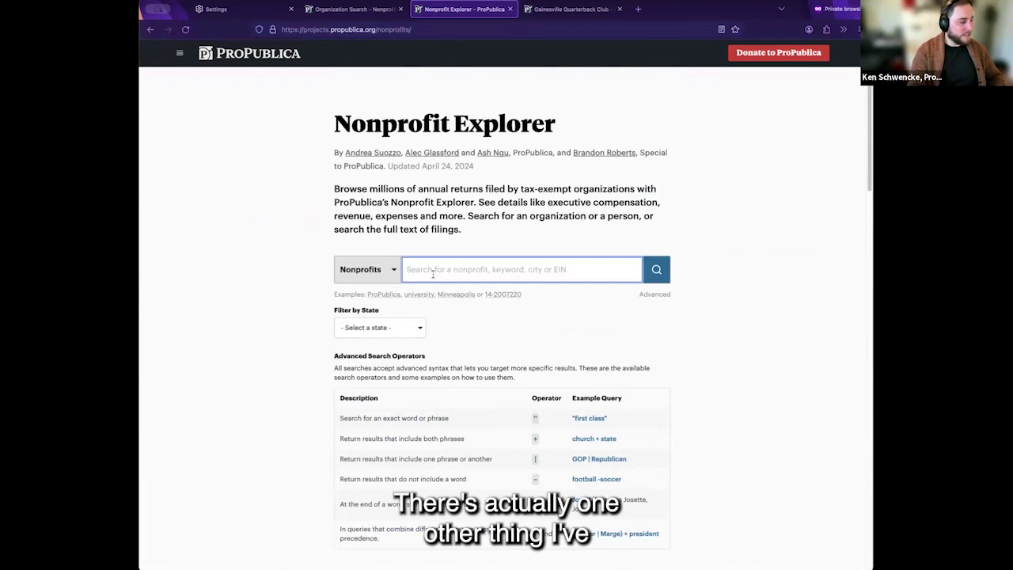
- Search the nonprofits for "The Metropolitan Museum Of Art" and open the museum's organization page
key("super+Tab")
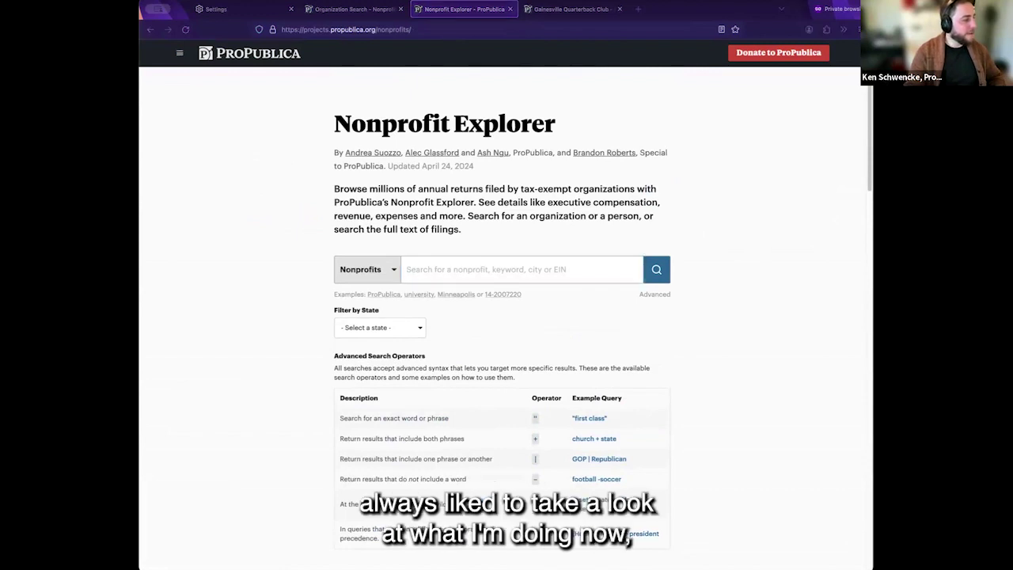
left_click(454, 266)
type("The Metropolitan Museum Of Art")
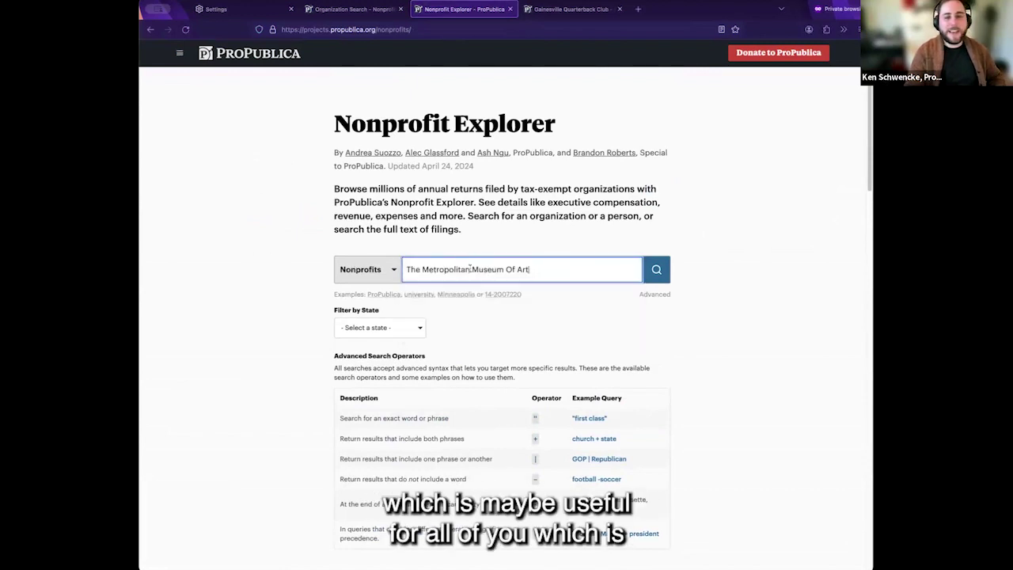
left_click(656, 270)
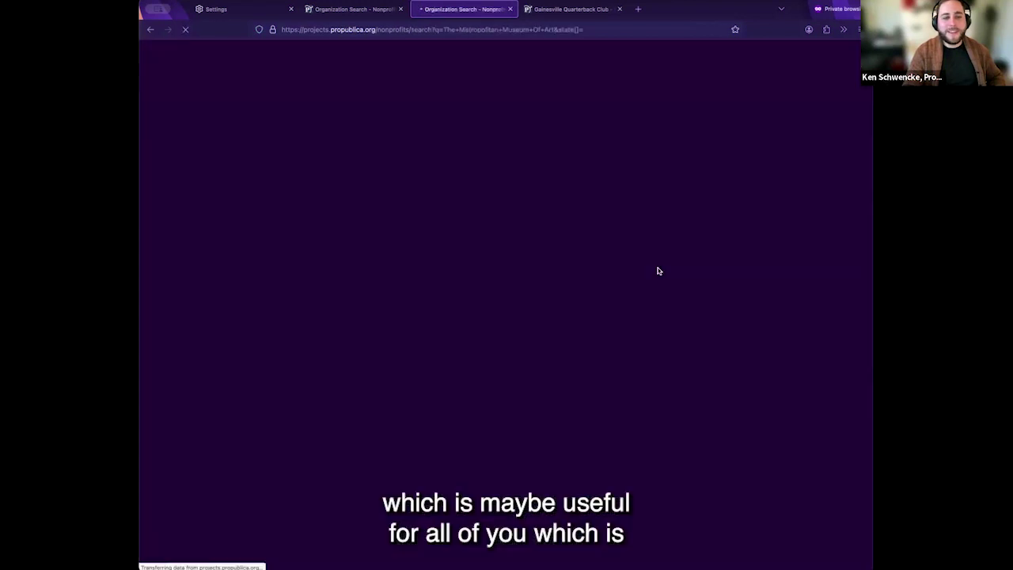
left_click(302, 265)
- Open Form 990, Schedule G from the Metropolitan Museum's filing for the fiscal year ending June 2023
scroll(708, 267, "down", 4)
scroll(709, 267, "down", 2)
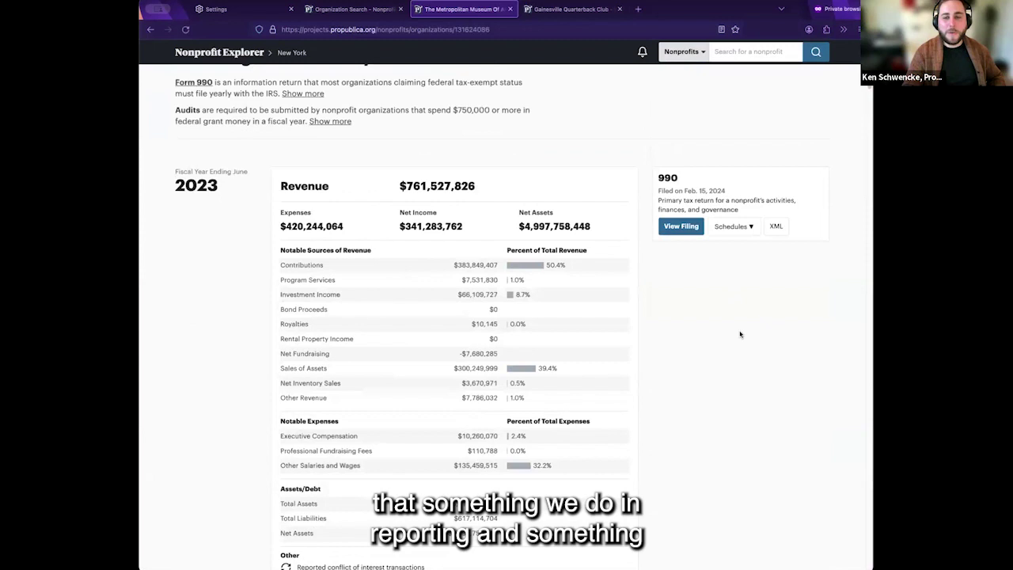
scroll(740, 334, "down", 1)
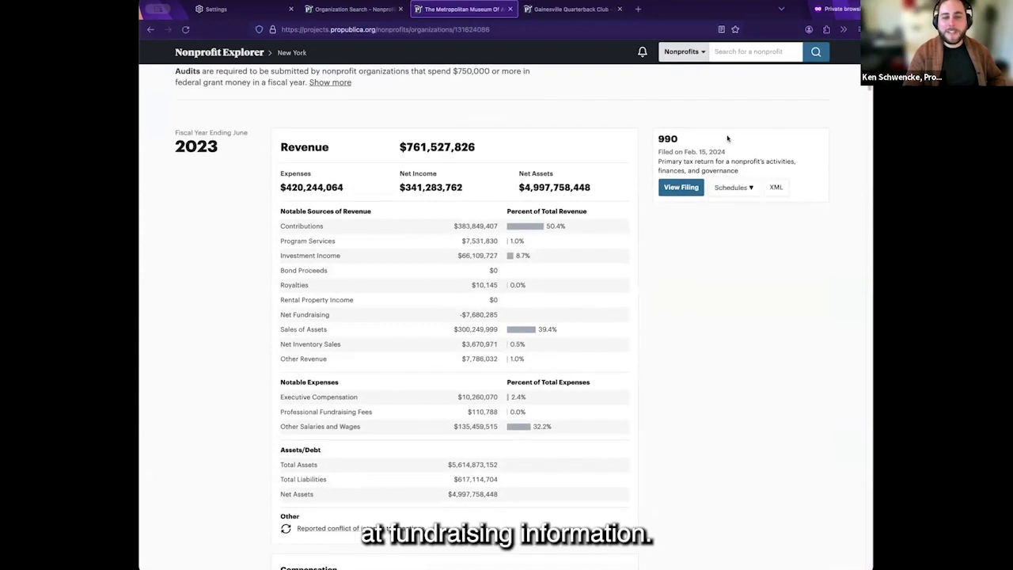
scroll(728, 139, "up", 5)
scroll(718, 324, "down", 5)
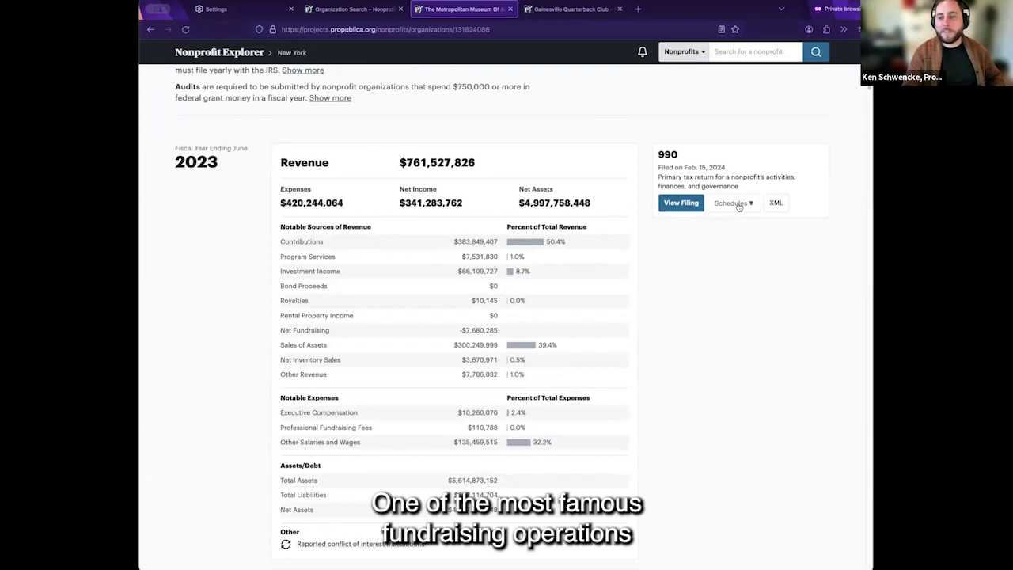
left_click(734, 204)
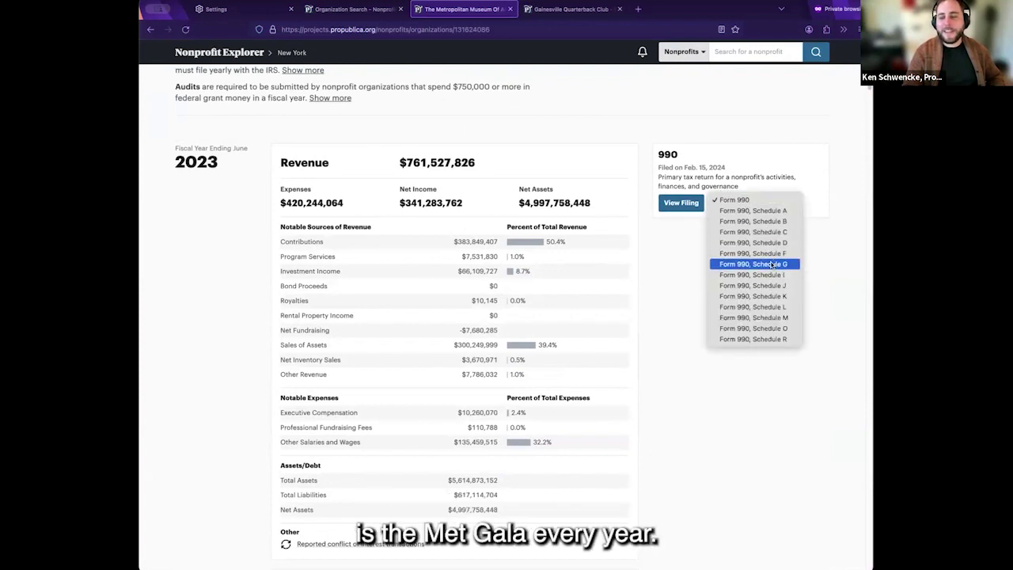
scroll(650, 289, "up", 5)
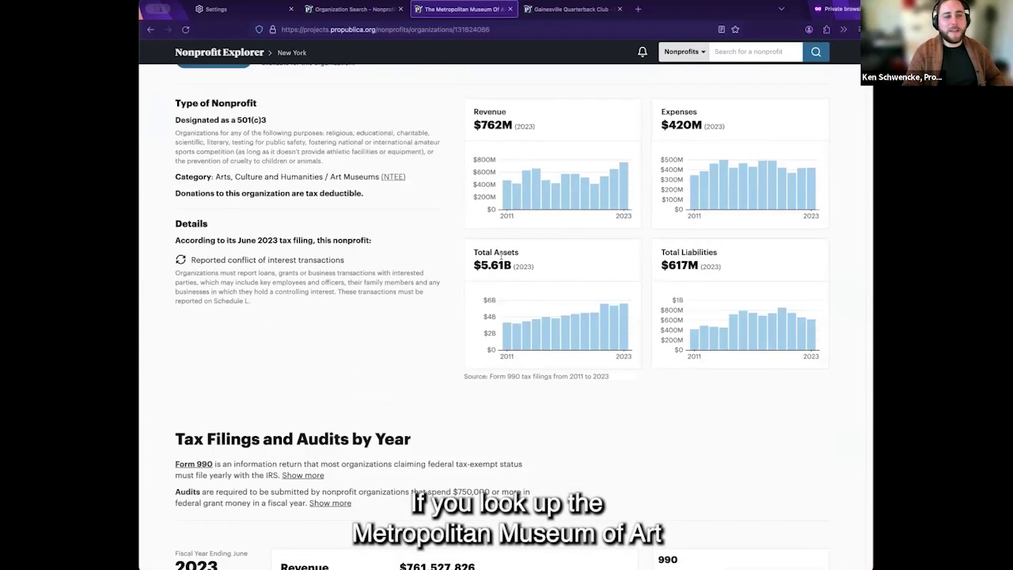
scroll(500, 255, "up", 1)
scroll(713, 317, "down", 4)
left_click(734, 398)
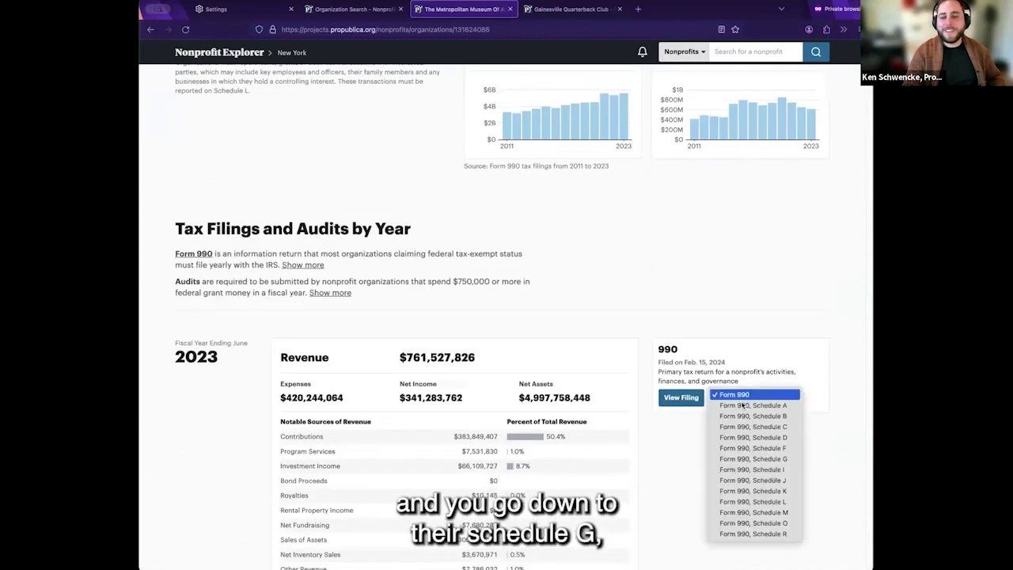
left_click(760, 459)
- Examine the fundraising events in Part II of Schedule G, including the gross receipts of the Costume Institute event
scroll(520, 230, "down", 5)
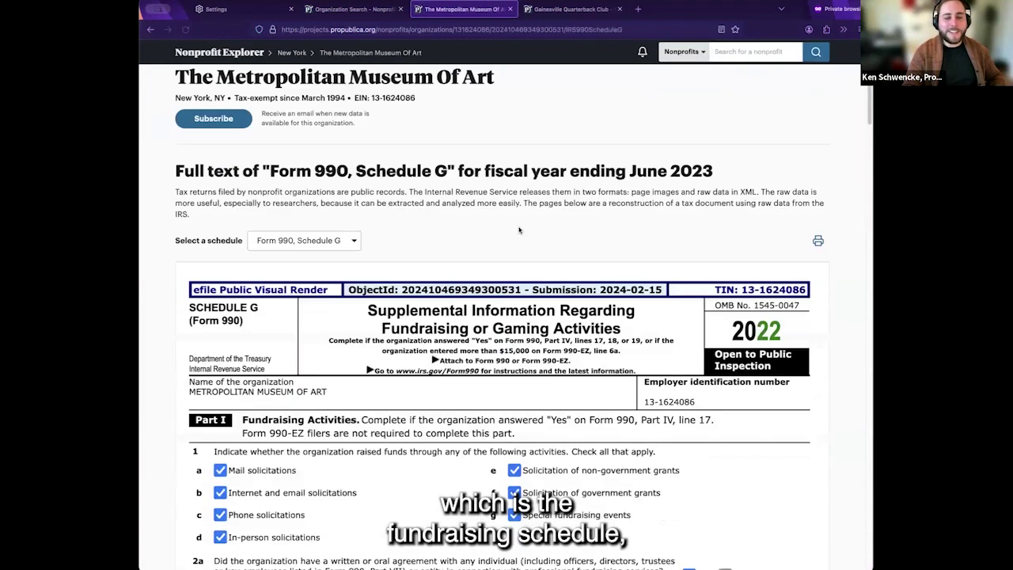
scroll(519, 229, "down", 10)
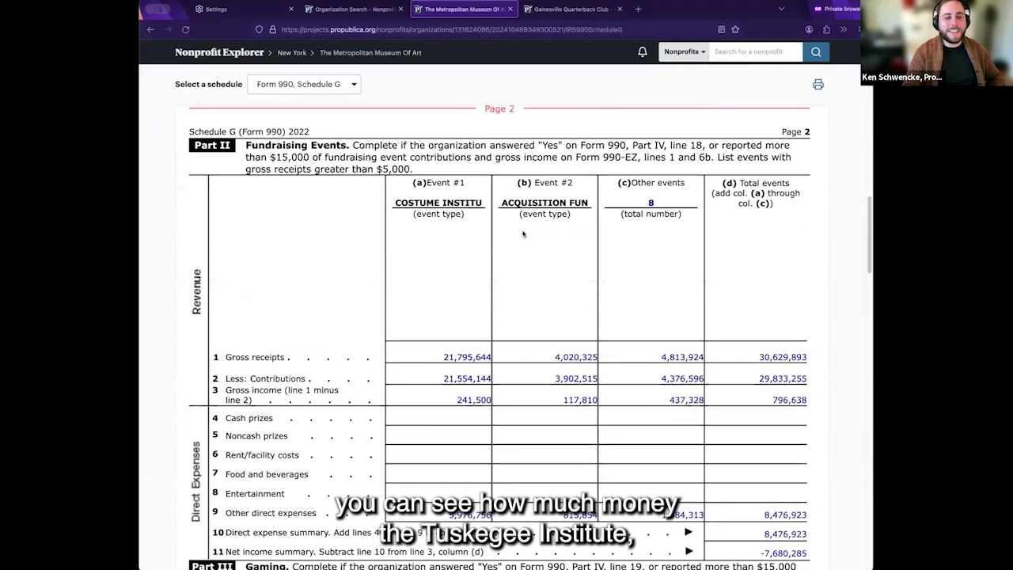
scroll(478, 269, "down", 2)
scroll(439, 264, "up", 1)
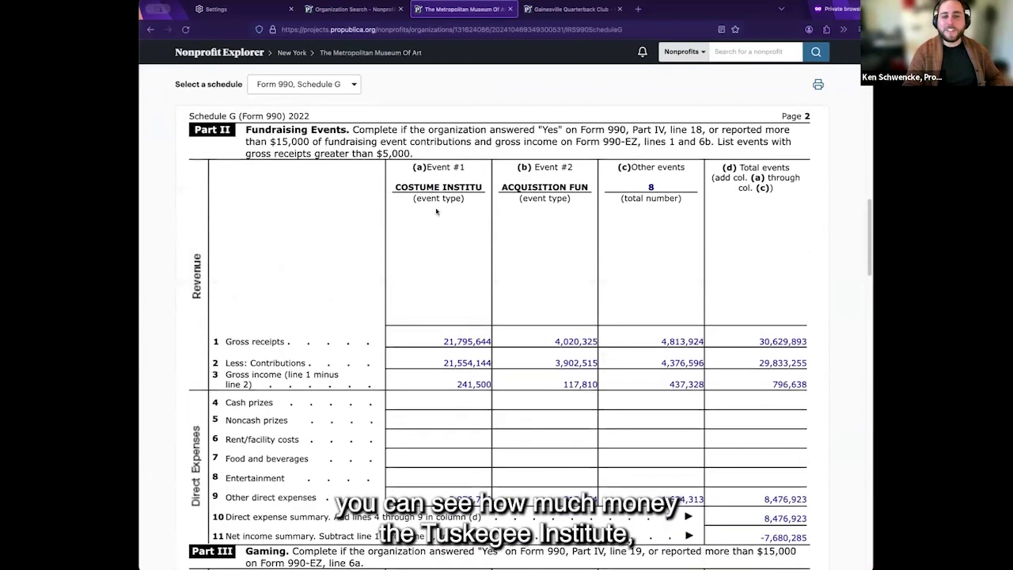
double_click(456, 342)
left_click(456, 345)
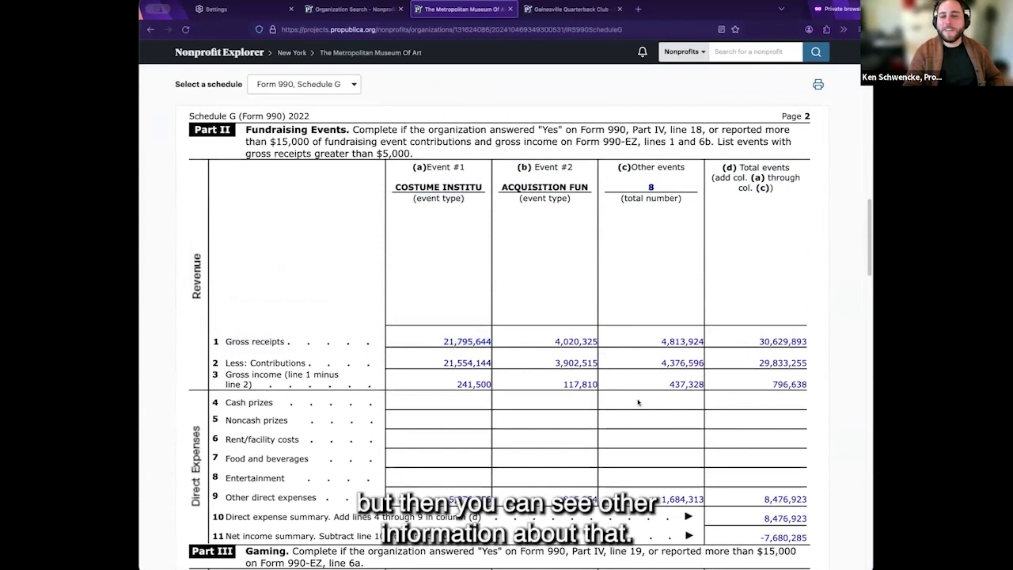
- Review the fundraising activities and paid outside fundraisers listed in Part I of Schedule G
scroll(638, 402, "up", 10)
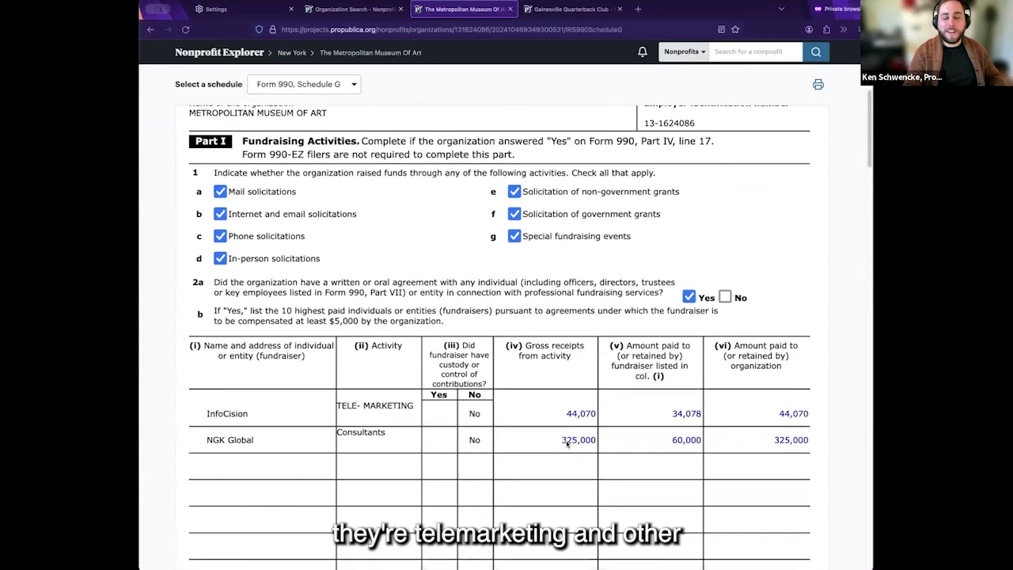
scroll(565, 441, "down", 2)
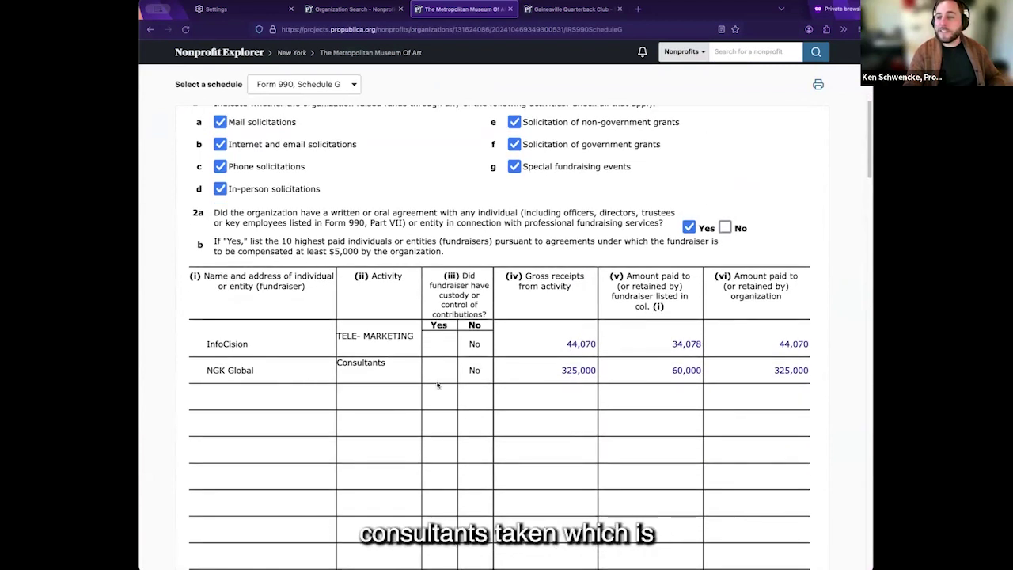
scroll(437, 385, "up", 4)
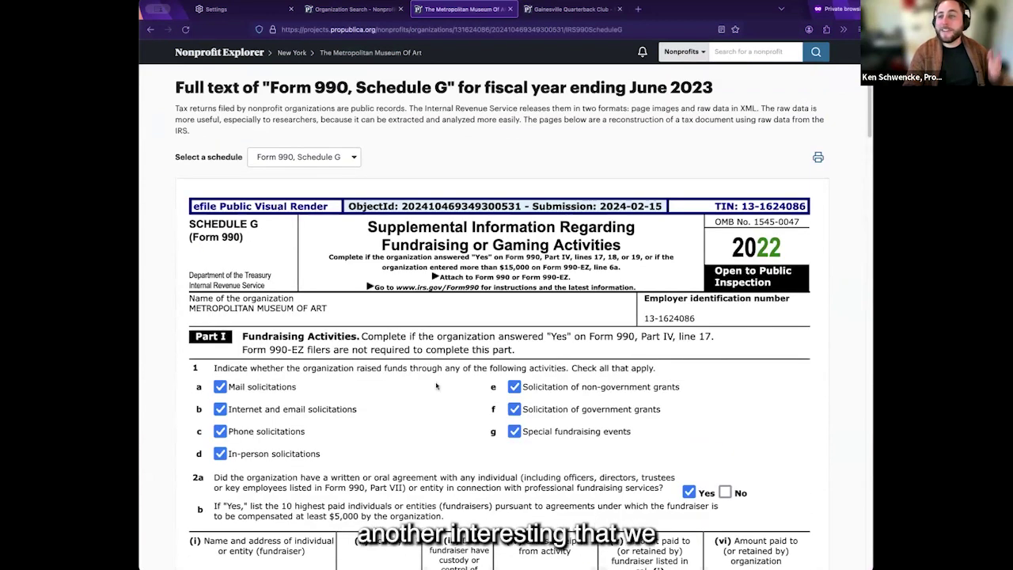